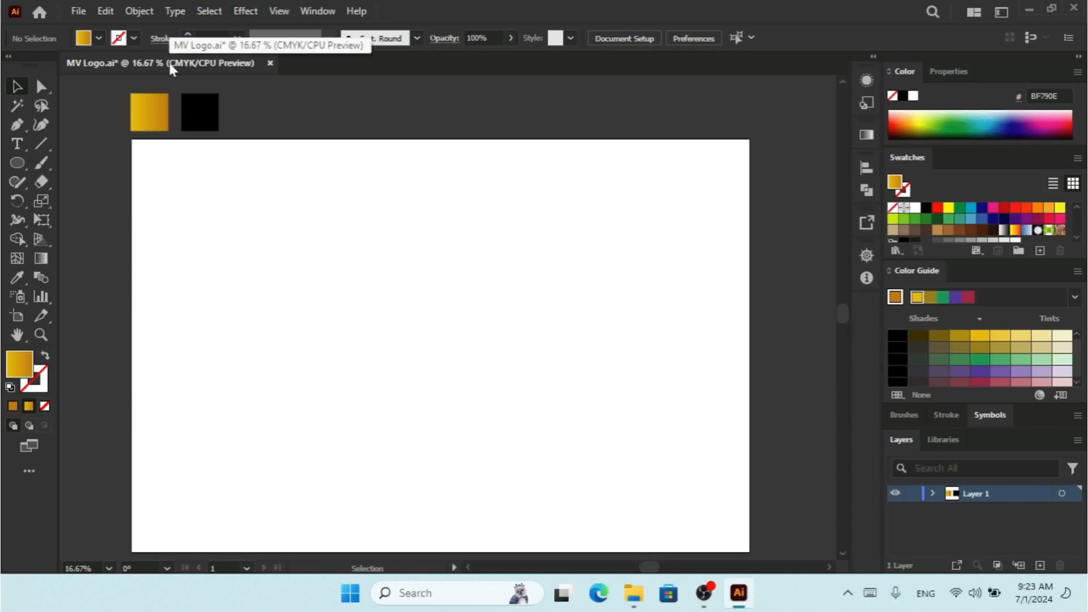
Step: Check the artboard size and turn on the grid over the artboard
click(17, 318)
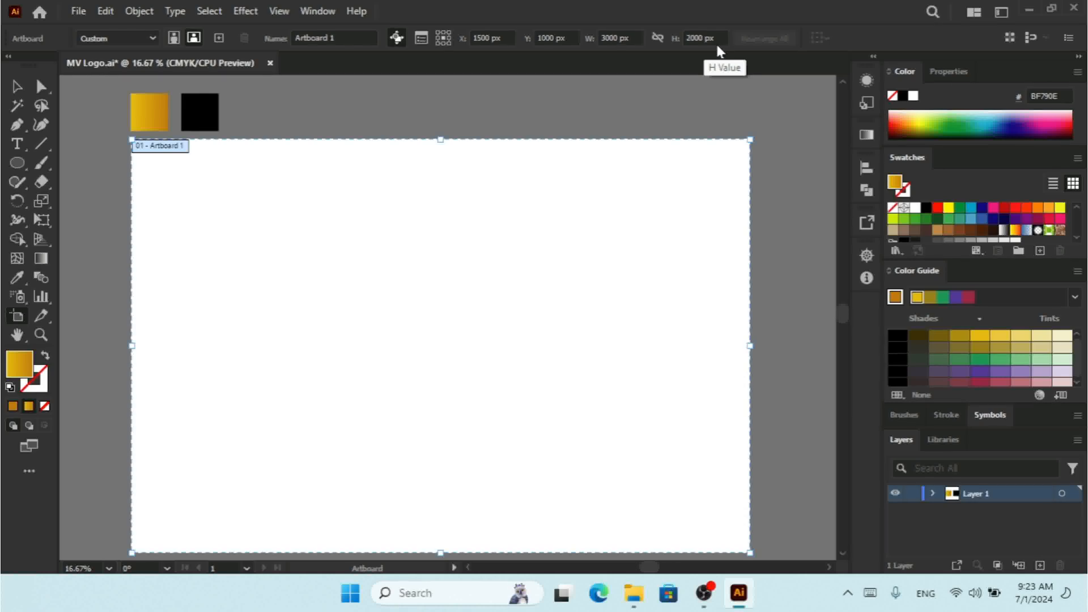
click(17, 87)
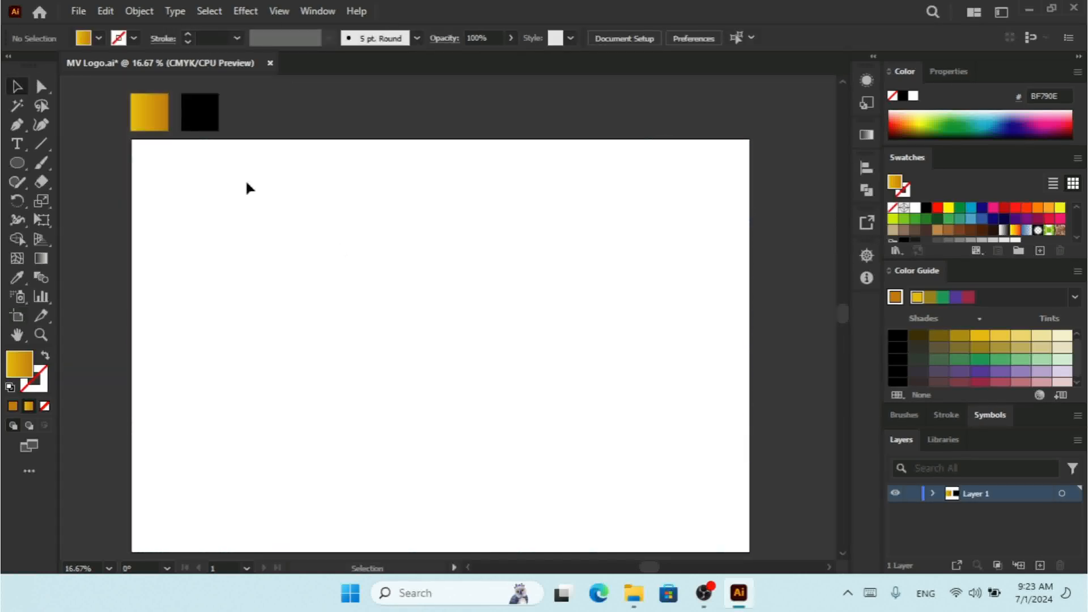
click(272, 16)
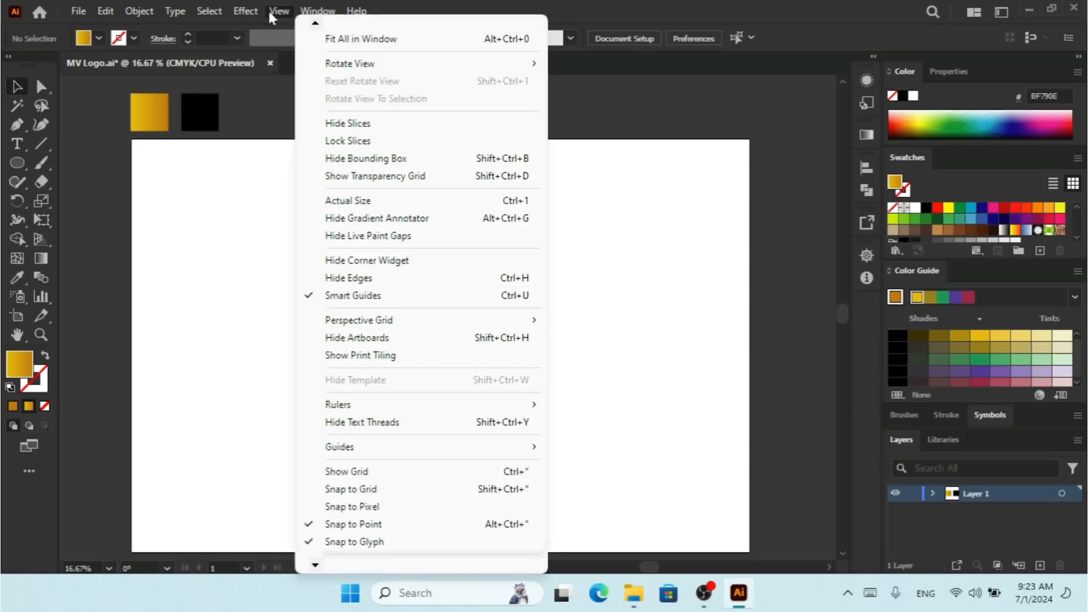
click(374, 472)
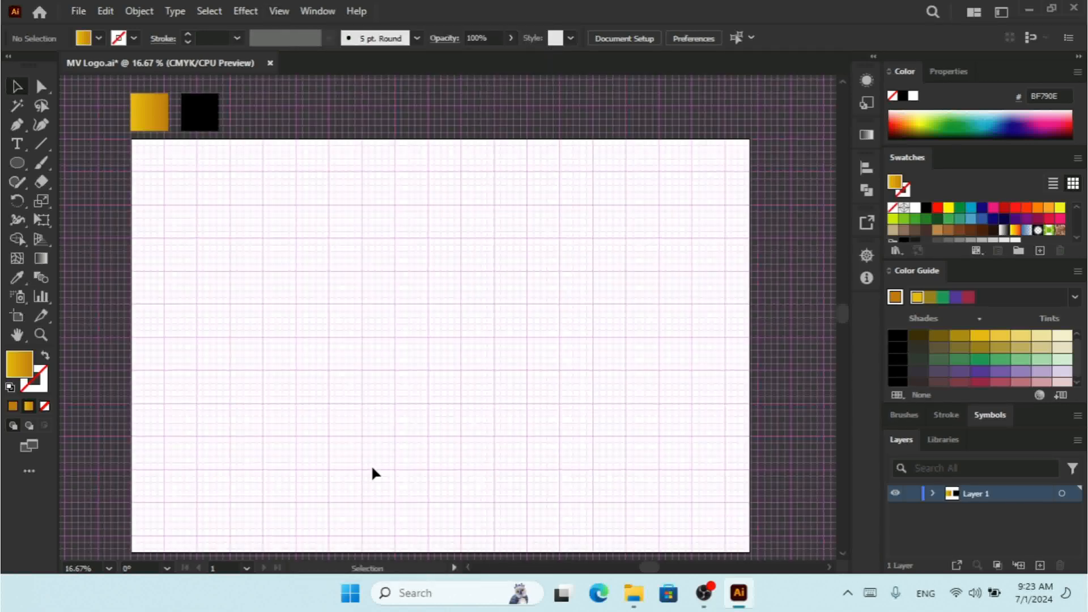
key(ctrl+minus)
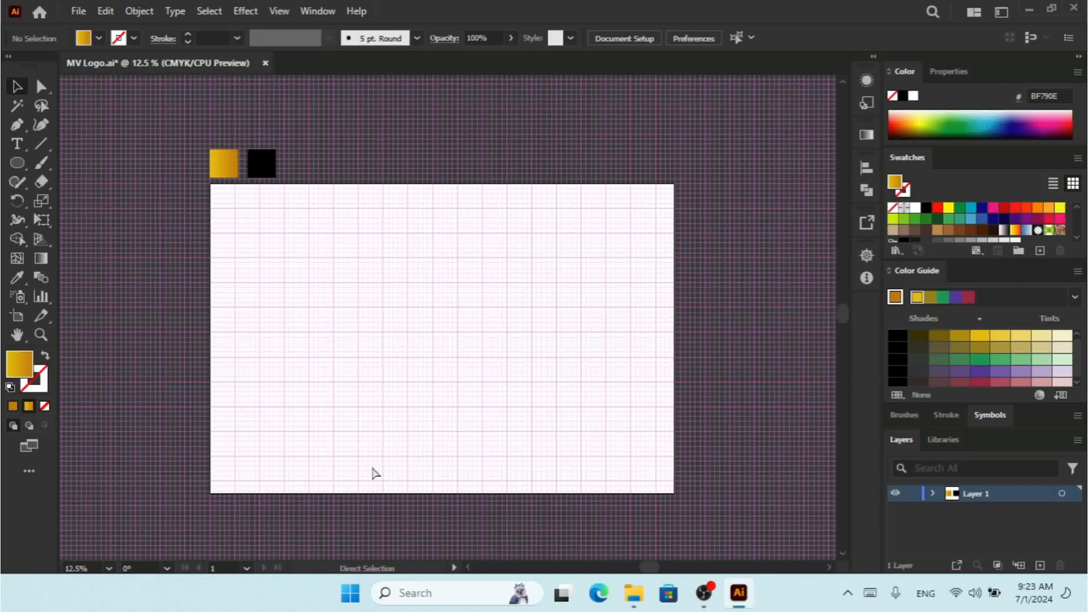
key(ctrl+plus)
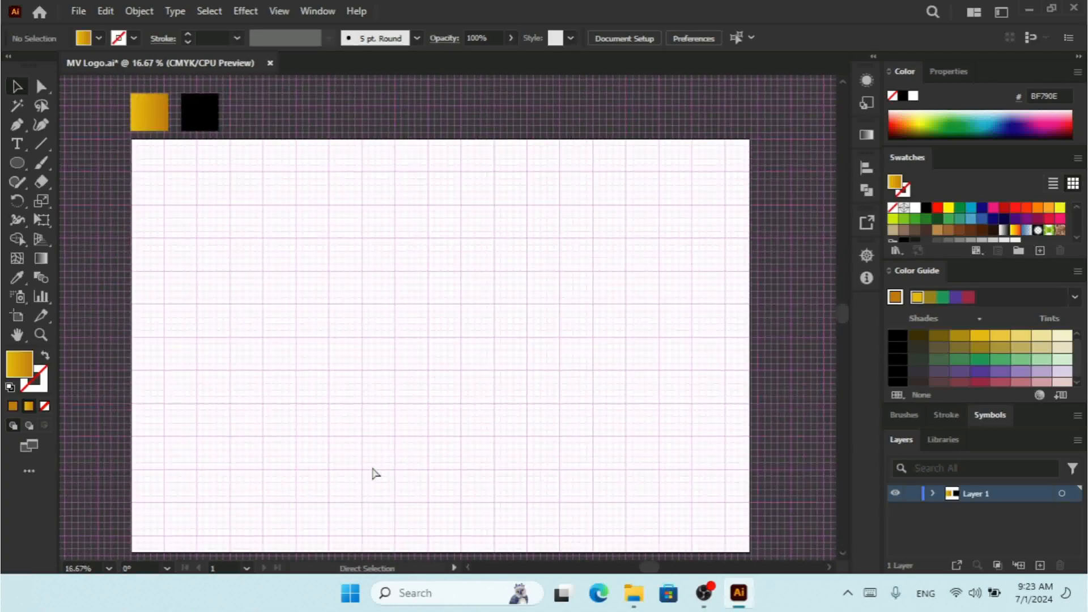
Step: Draw a vertical line about 1650 px long with the Pen tool down the left part of the artboard
click(16, 125)
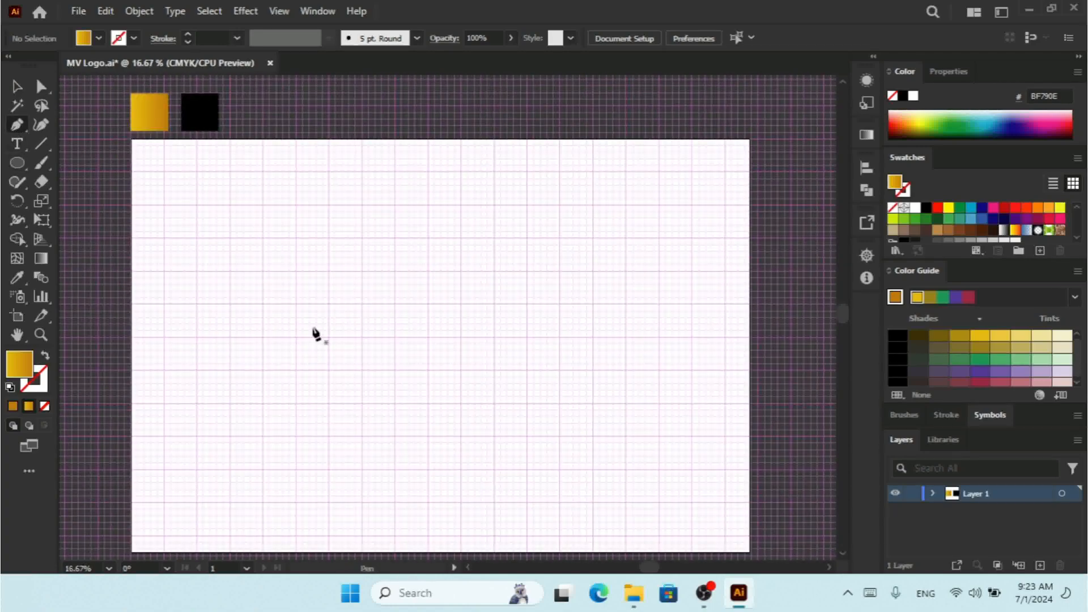
click(296, 172)
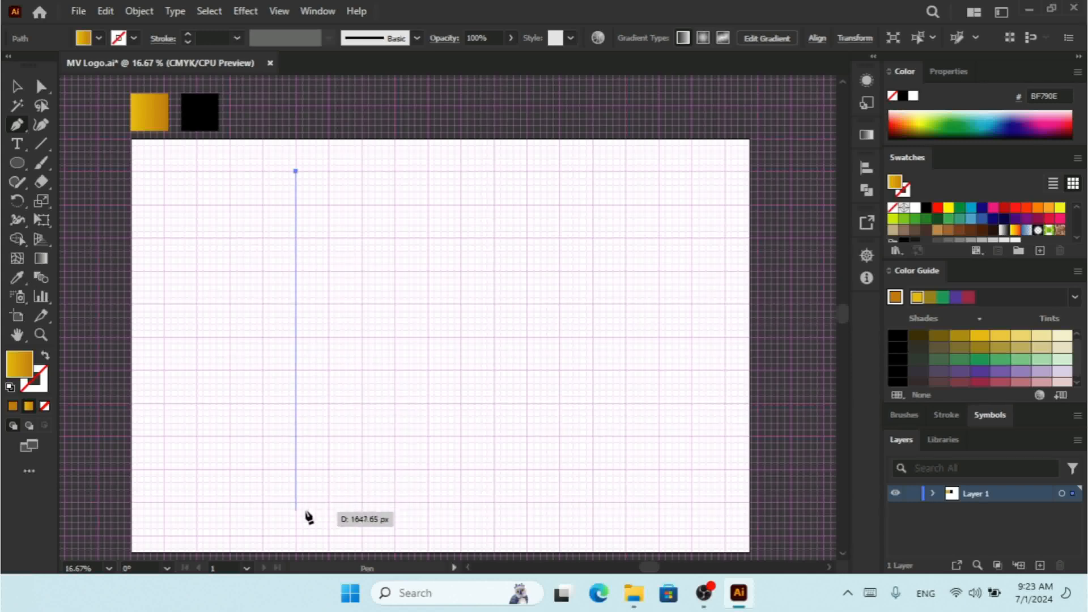
click(296, 503)
click(17, 86)
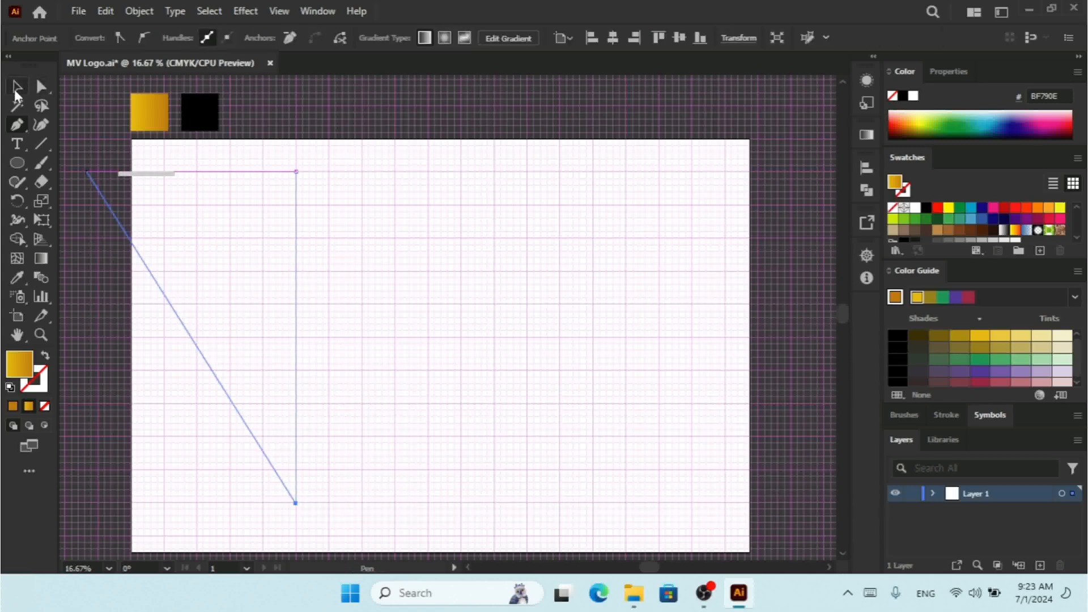
click(362, 247)
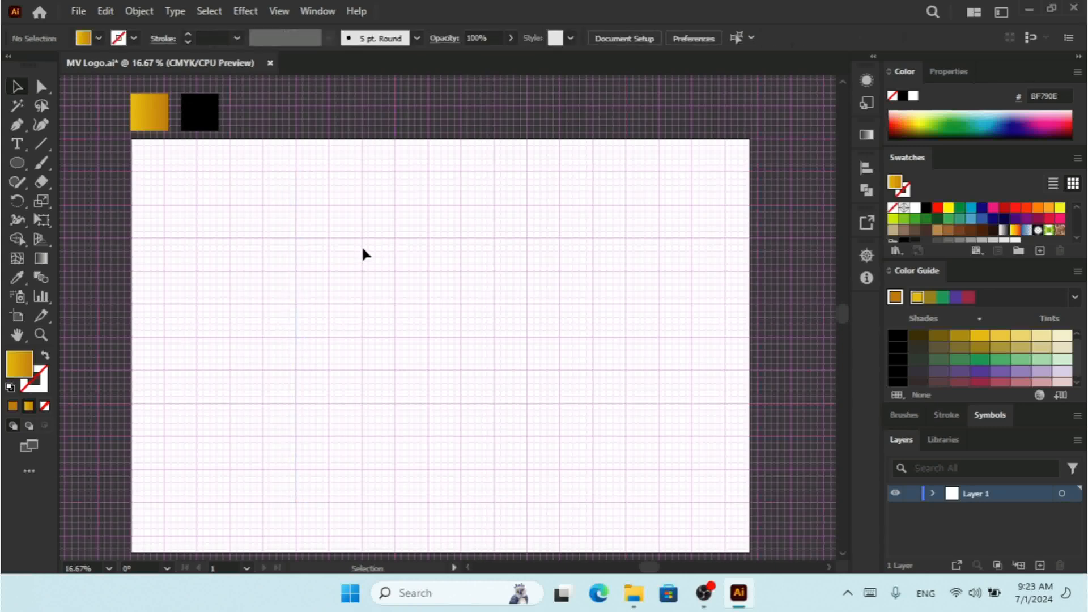
Step: Select the line and drag a duplicate of it a short distance to the right
drag(364, 218, 284, 295)
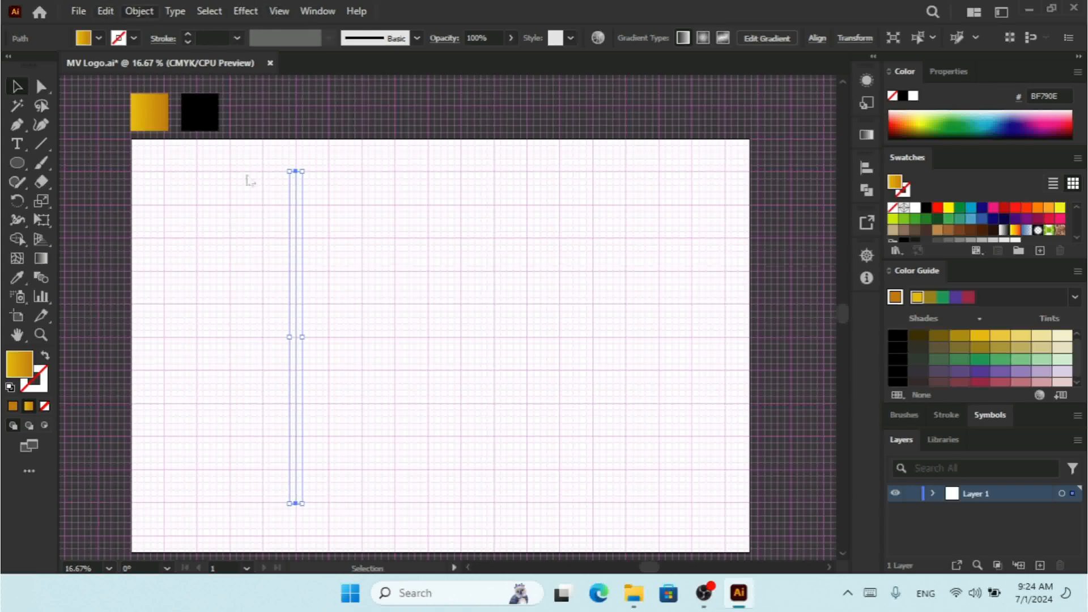
click(355, 262)
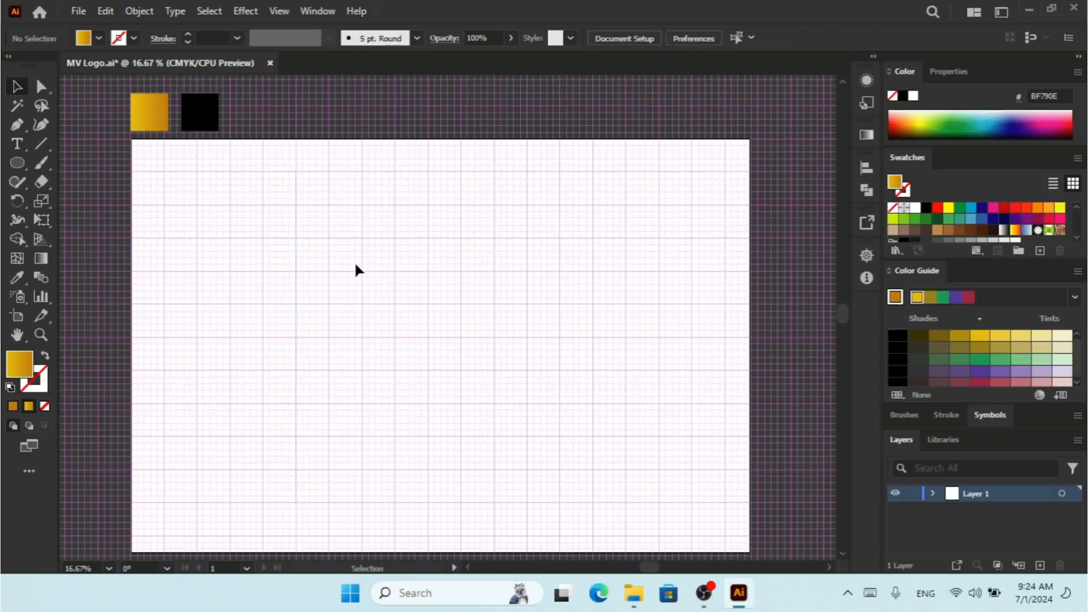
drag(372, 225, 248, 361)
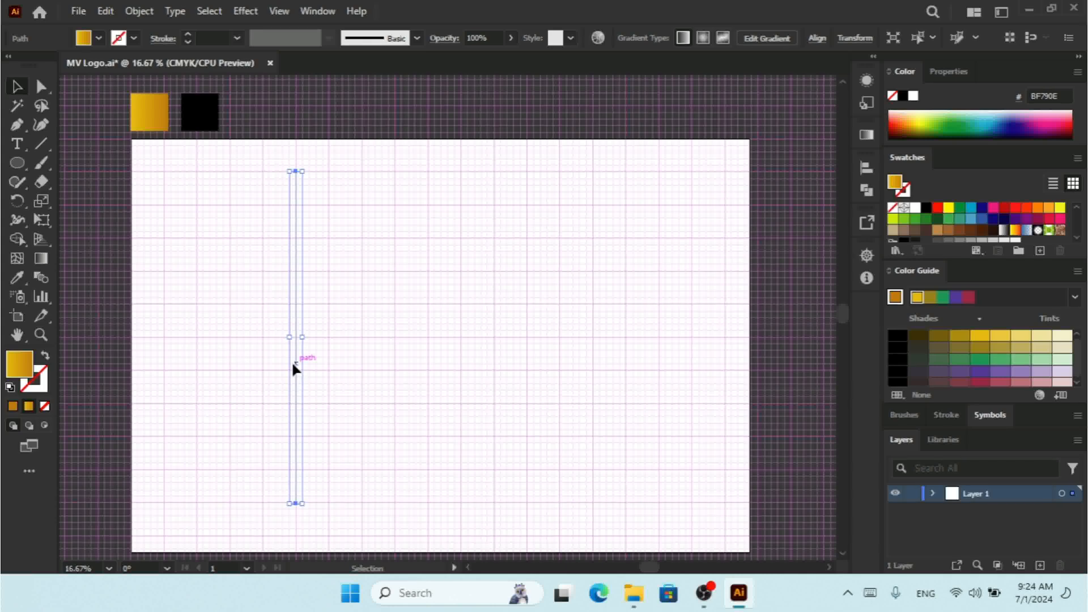
drag(293, 364, 330, 361)
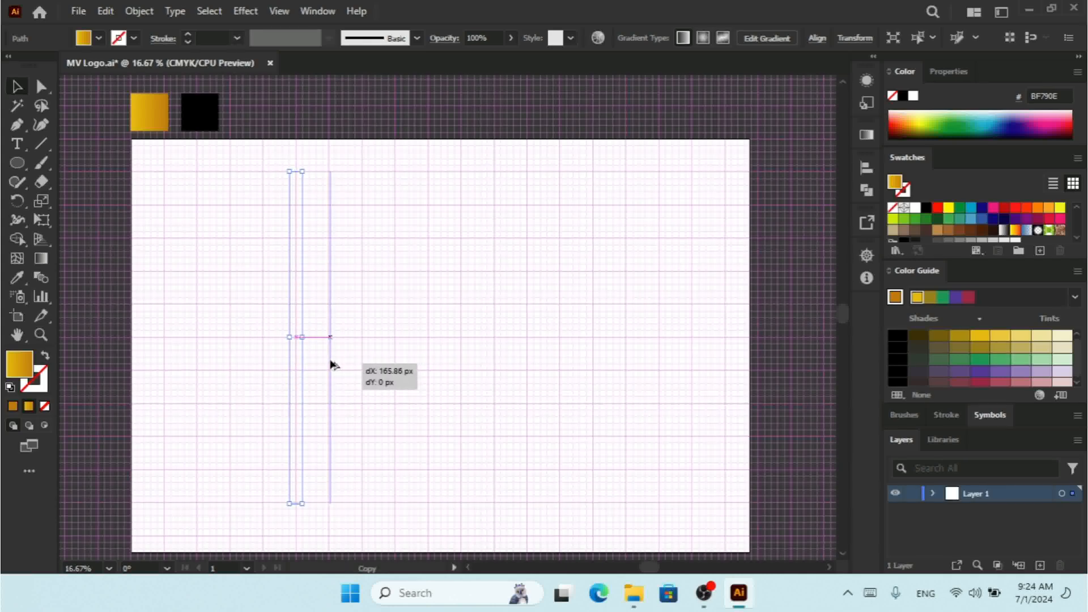
drag(330, 361, 330, 362)
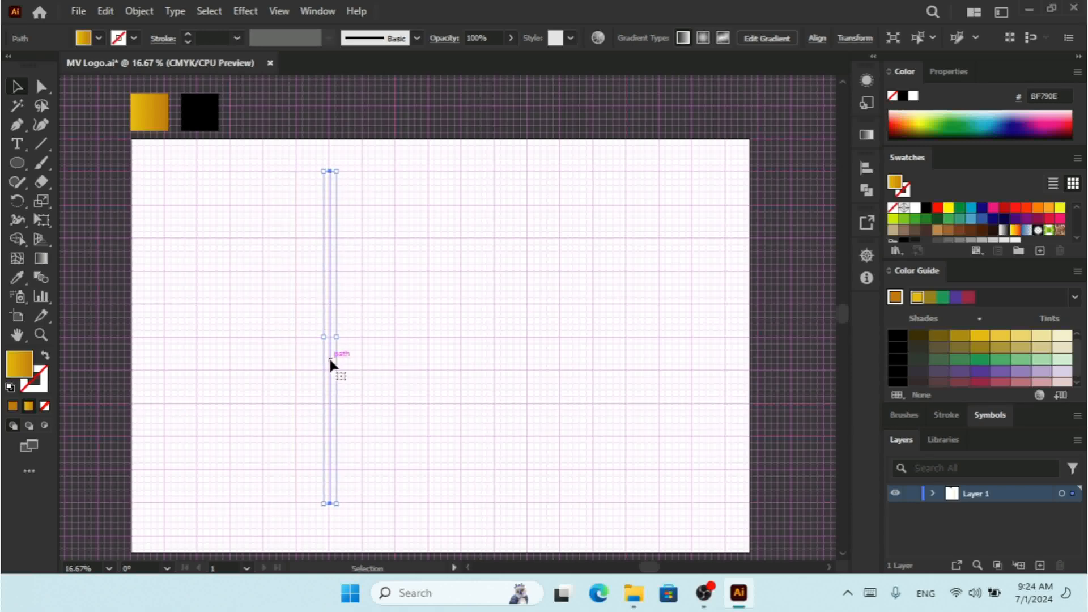
Step: Nudge the copied line further right and repeat the transformation to build a row of evenly spaced vertical lines
key(a)
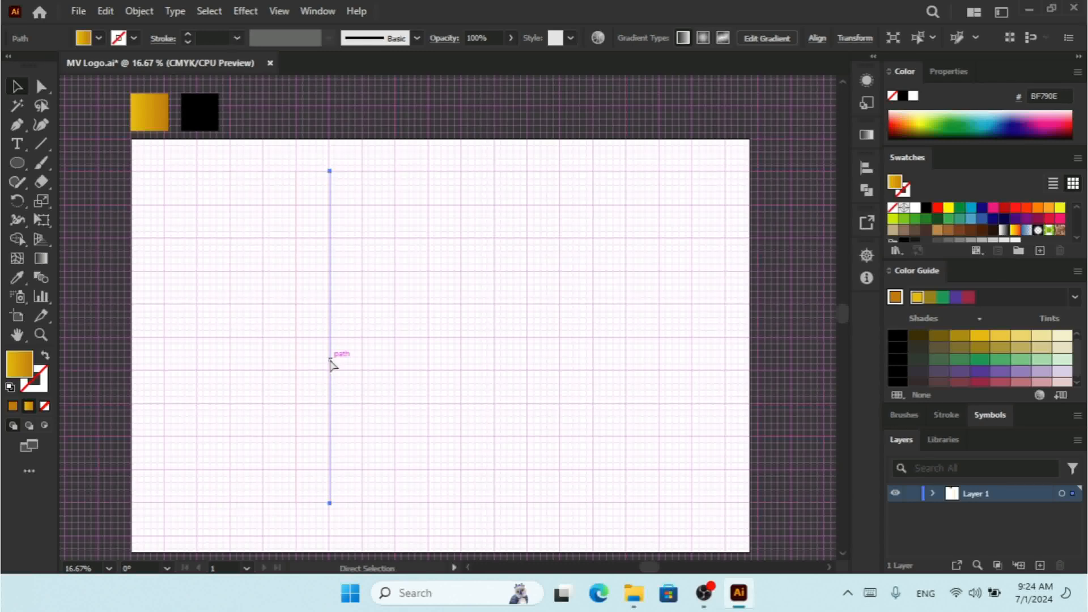
key(shift+Right)
key(shift+Right)
key(shift+Right)
key(shift+Right)
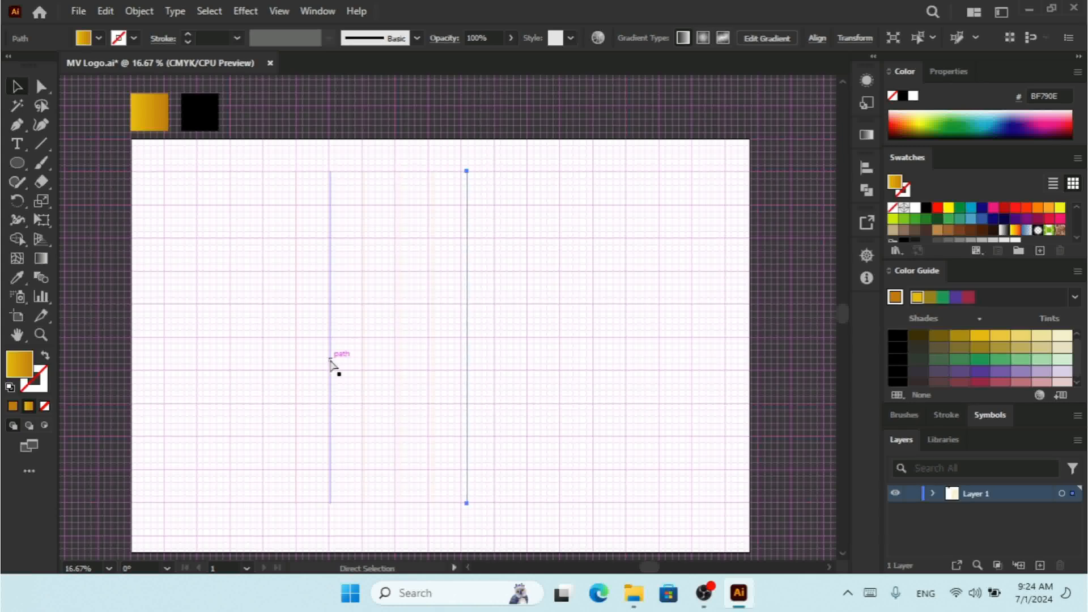
key(shift+Right)
key(shift+Right)
key(ctrl+d)
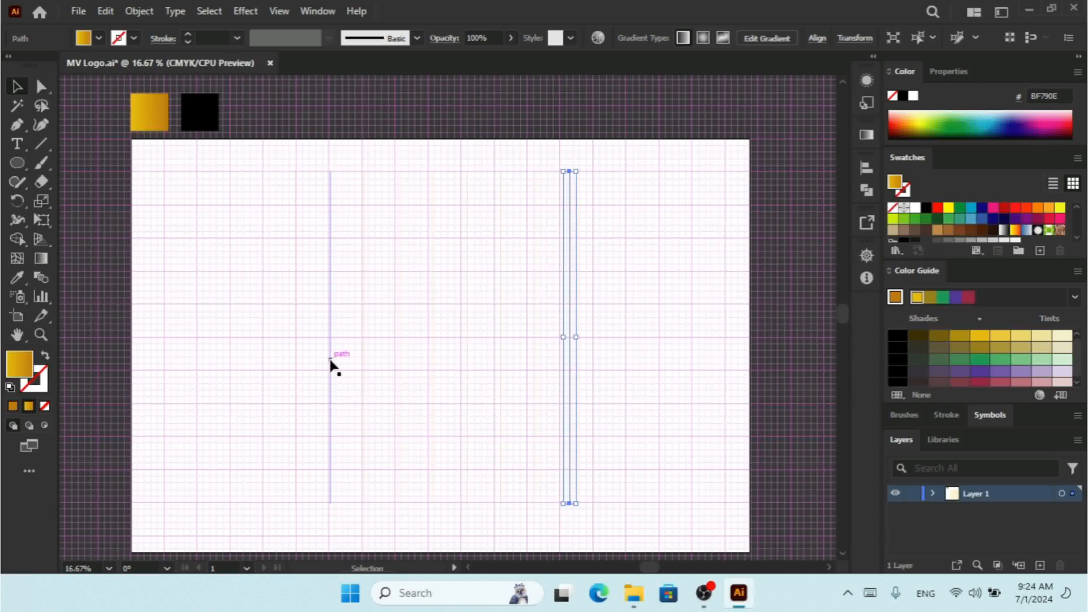
Step: Select all the vertical lines and give them a black stroke with no fill
drag(696, 227, 163, 471)
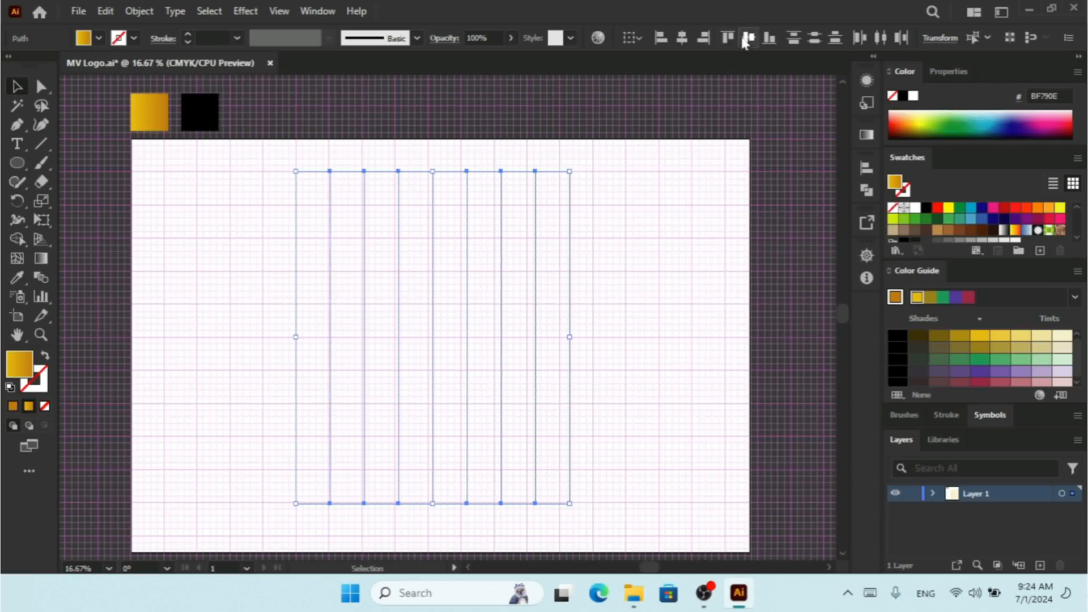
click(187, 34)
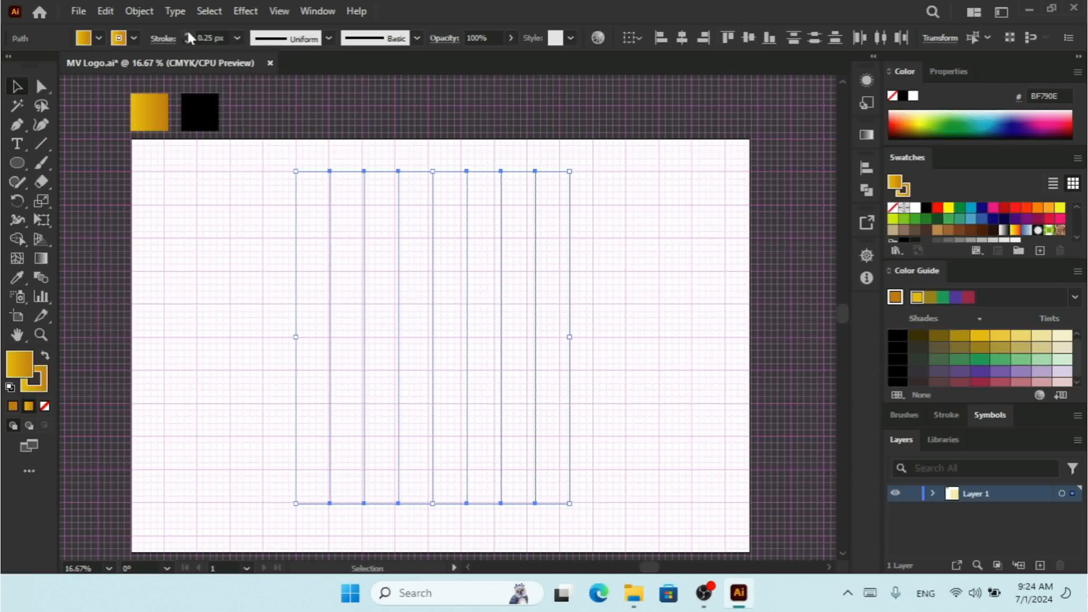
click(135, 37)
click(44, 67)
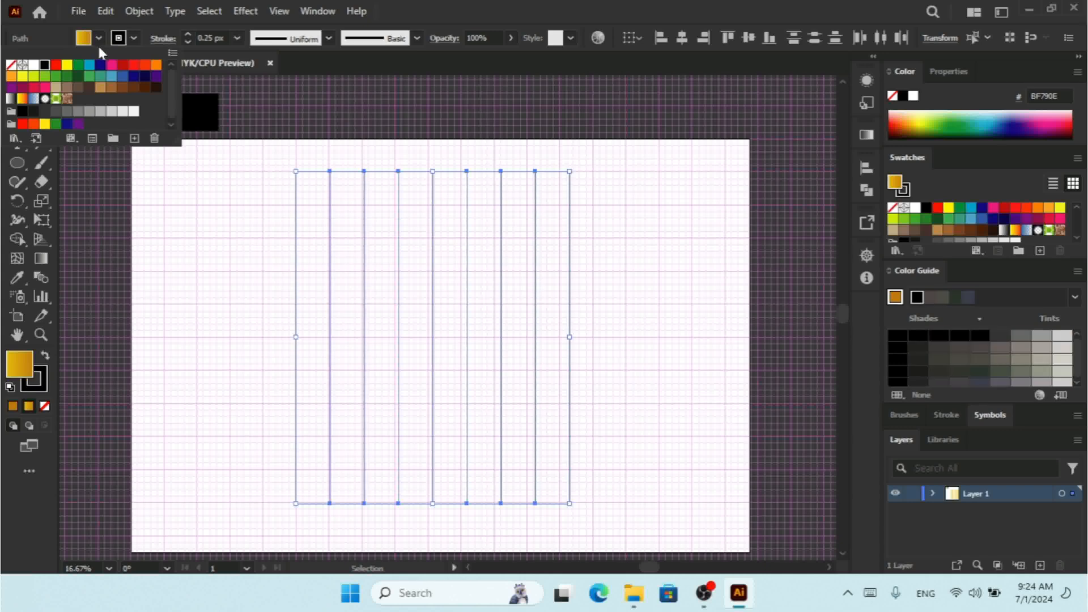
click(97, 38)
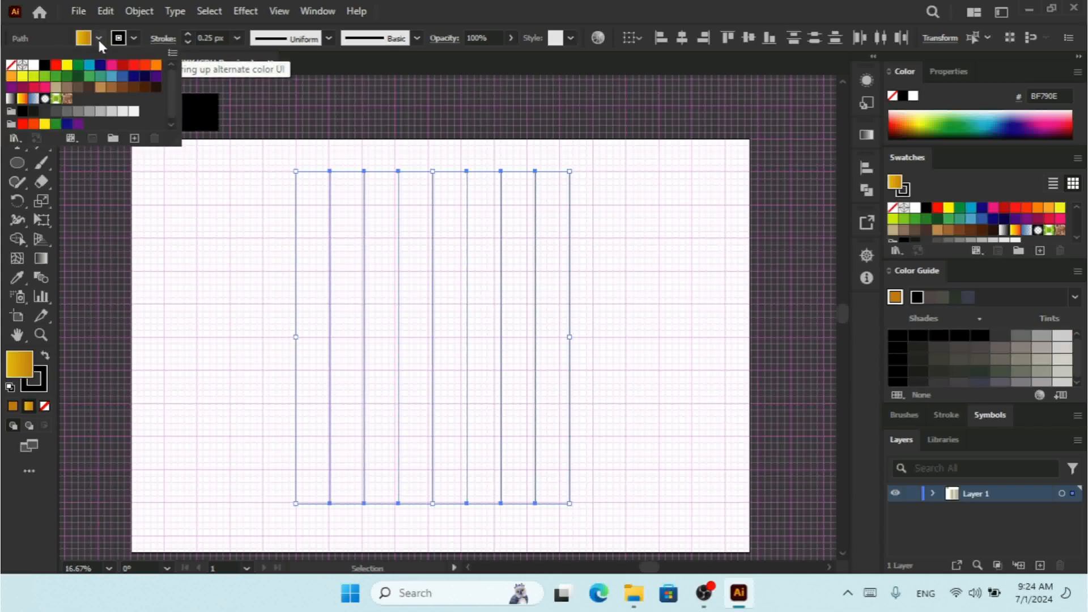
click(10, 64)
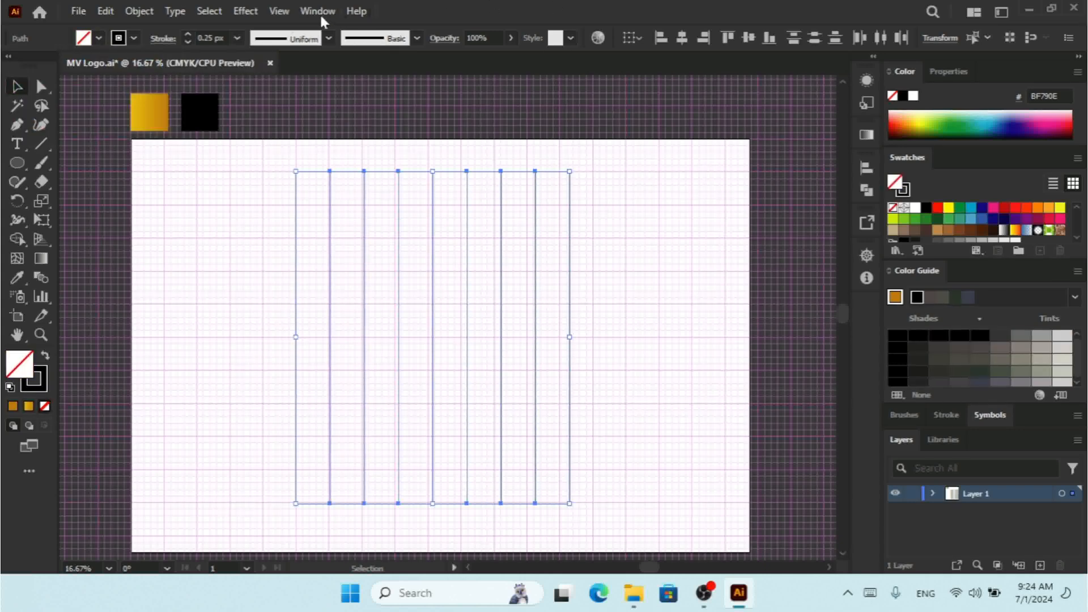
Step: Hide the grid and group the selected lines
click(278, 13)
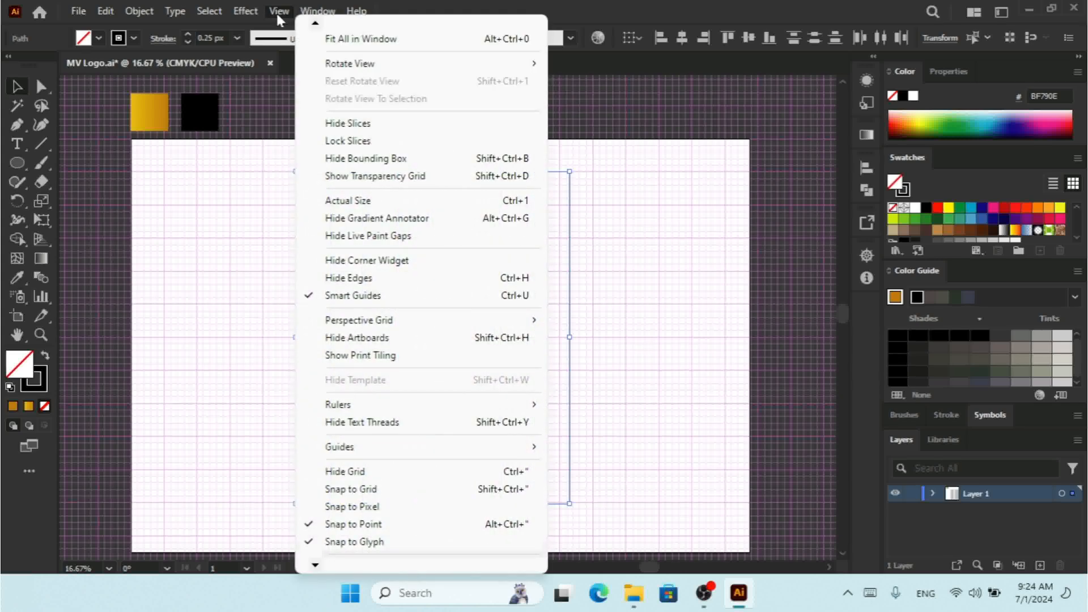
click(400, 472)
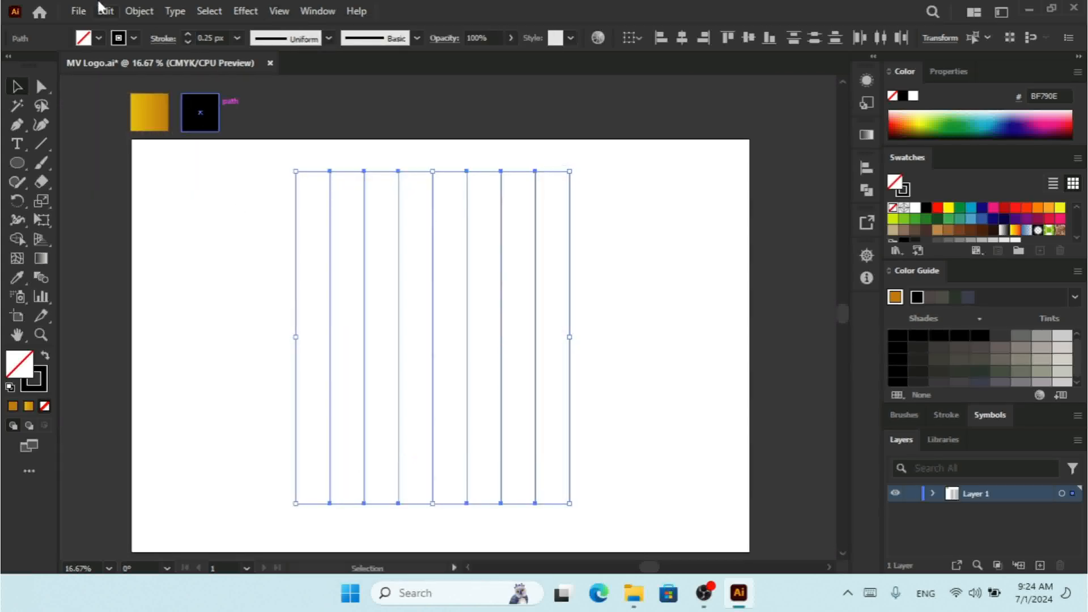
right_click(431, 296)
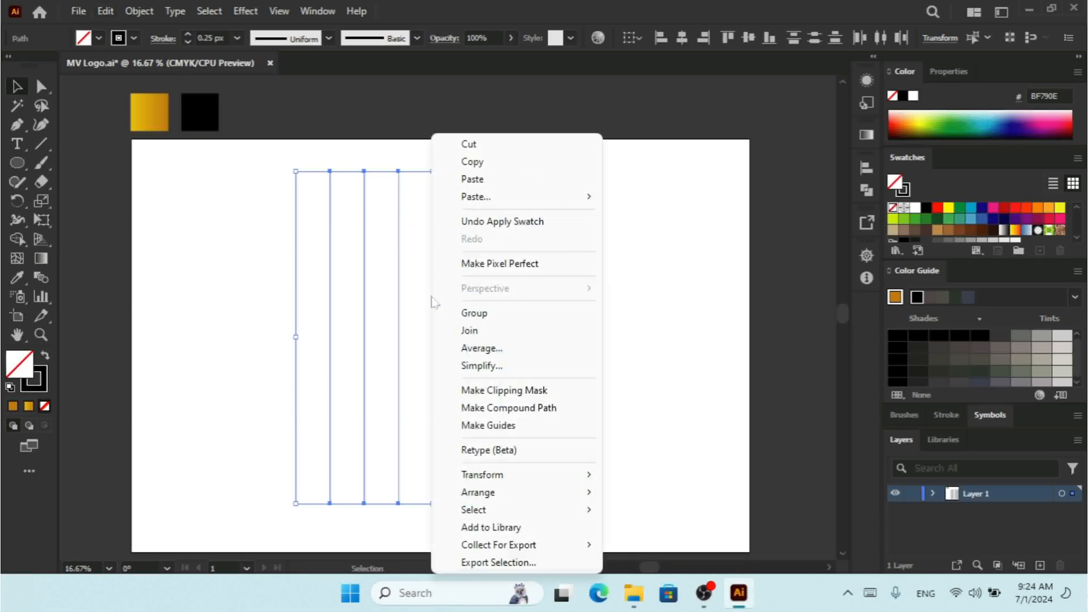
click(471, 312)
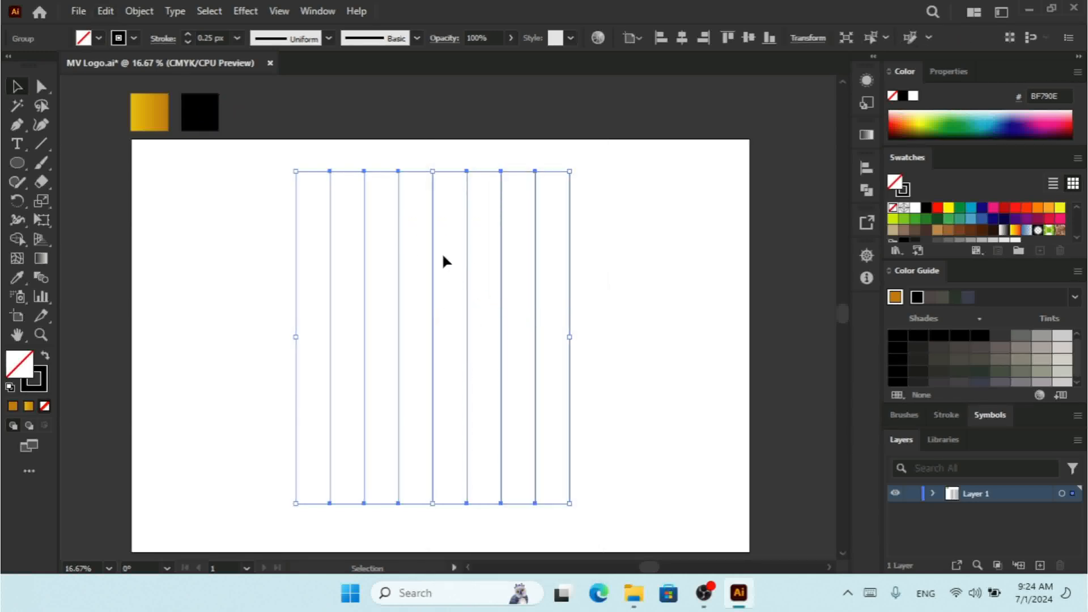
Step: Rotate the line group by 45°
right_click(442, 256)
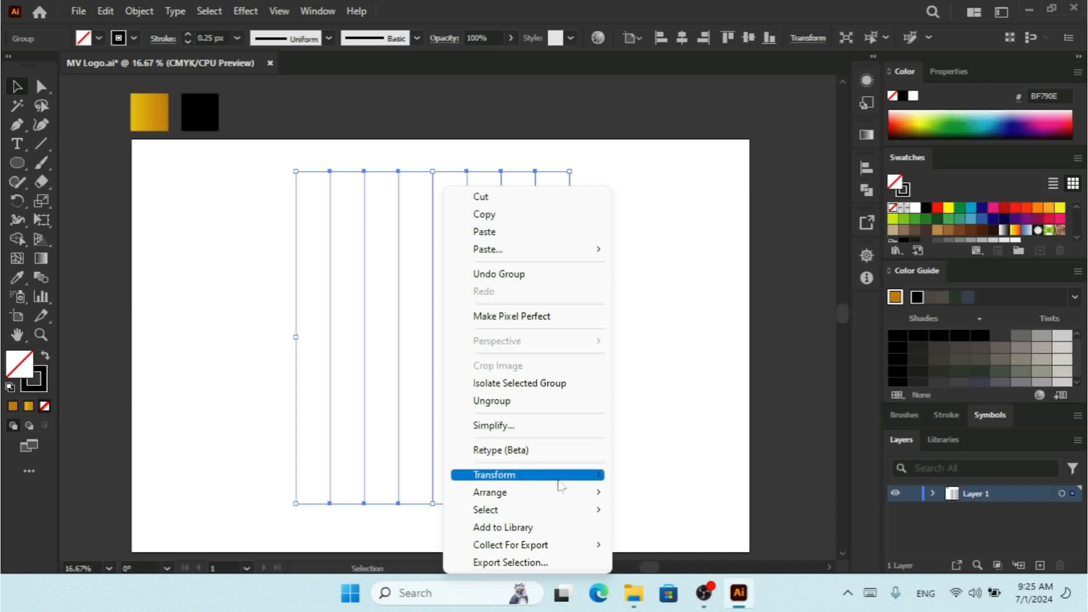
mouse_move(544, 474)
click(663, 375)
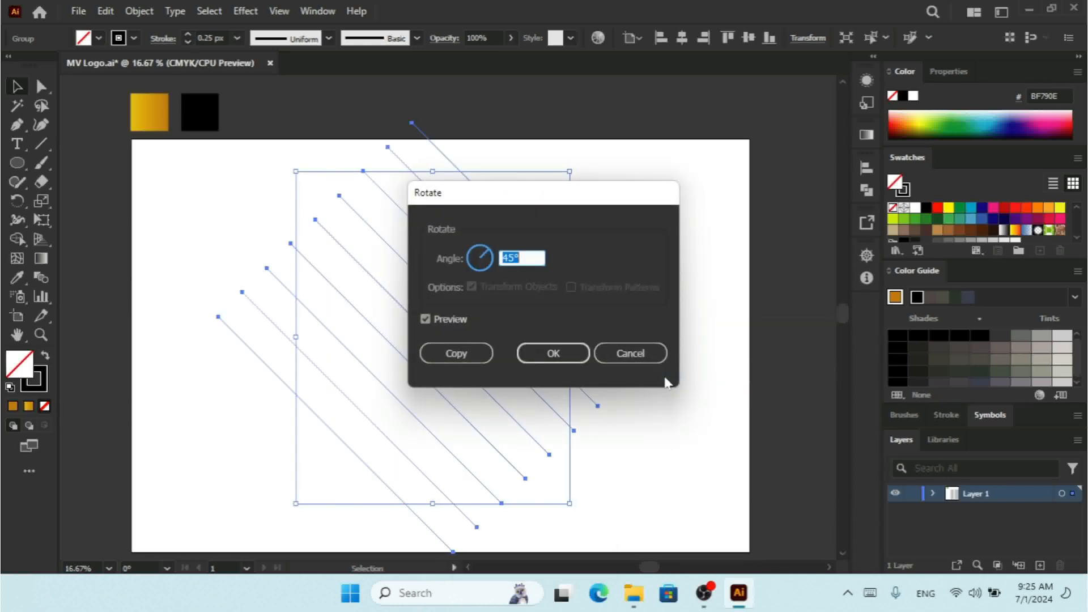
click(555, 351)
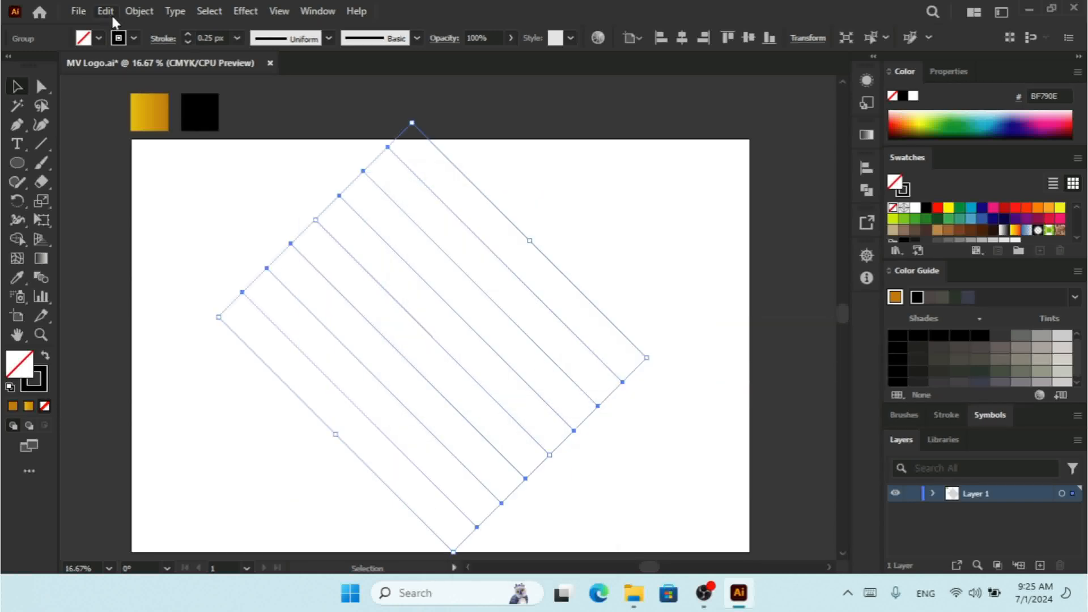
Step: Copy the rotated group and paste it in place
click(108, 12)
click(136, 89)
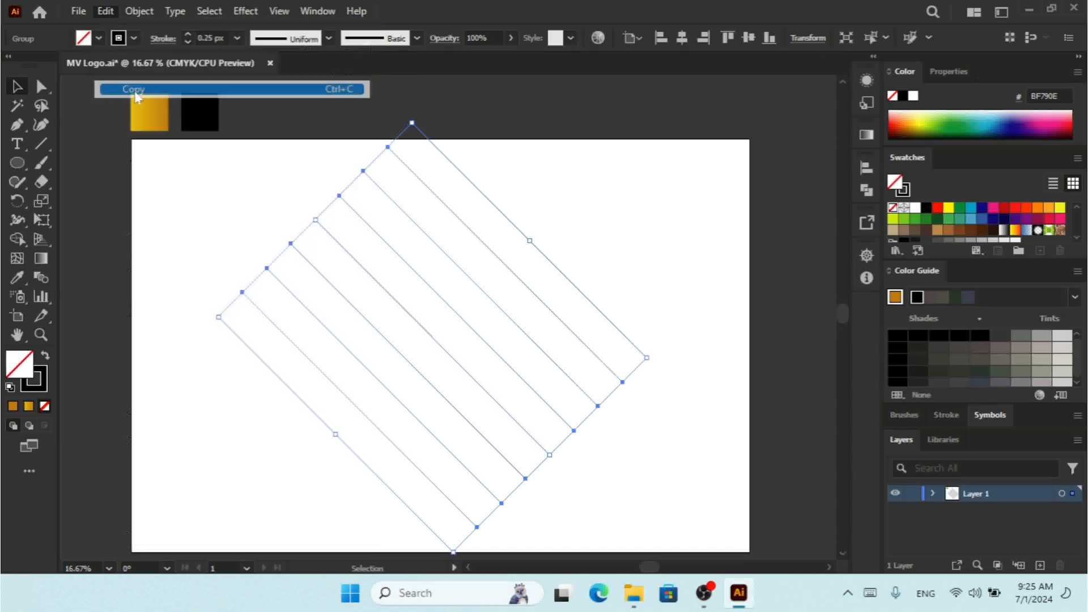
click(101, 11)
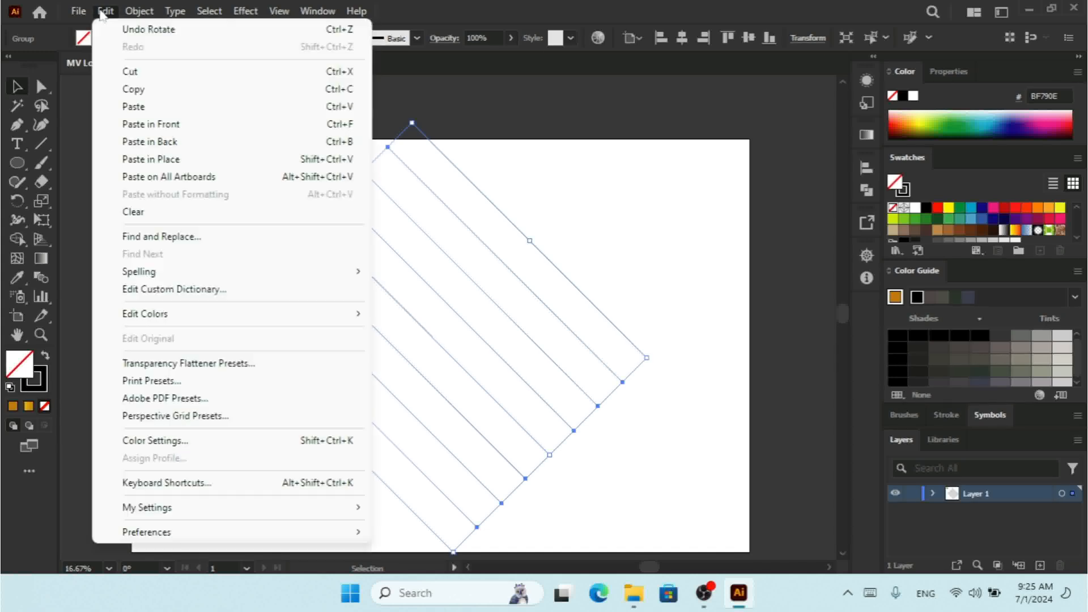
click(151, 159)
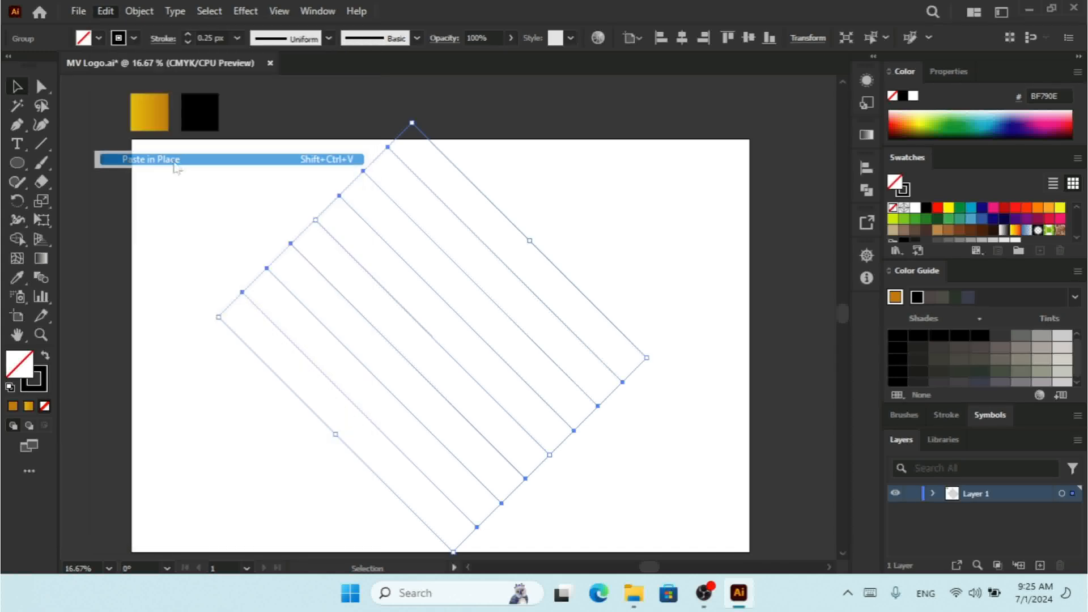
Step: Reflect the pasted copy so its lines cross the original diagonals
right_click(494, 224)
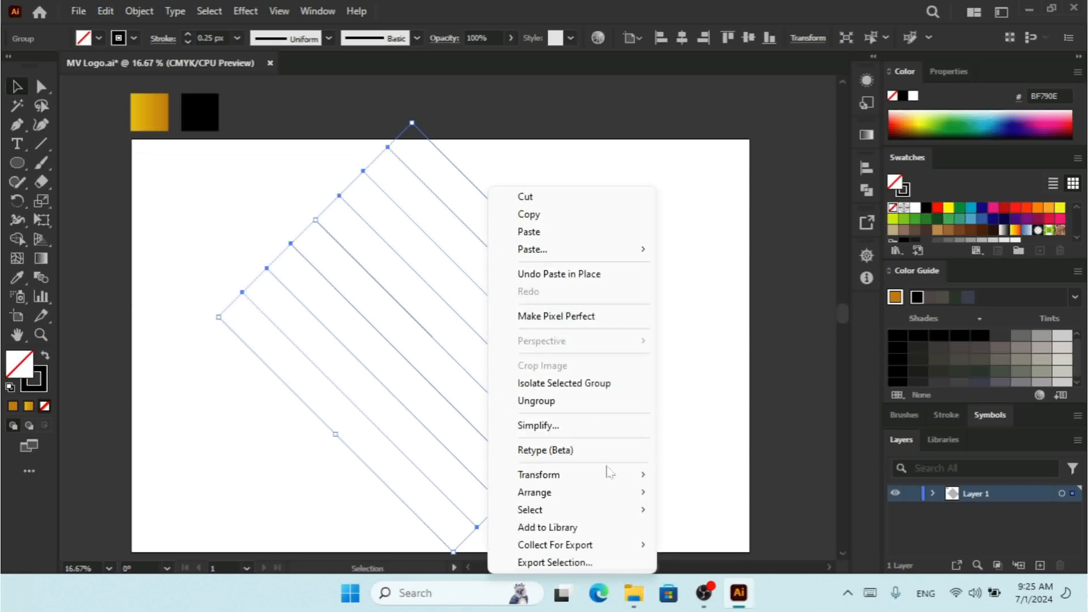
mouse_move(621, 476)
click(707, 390)
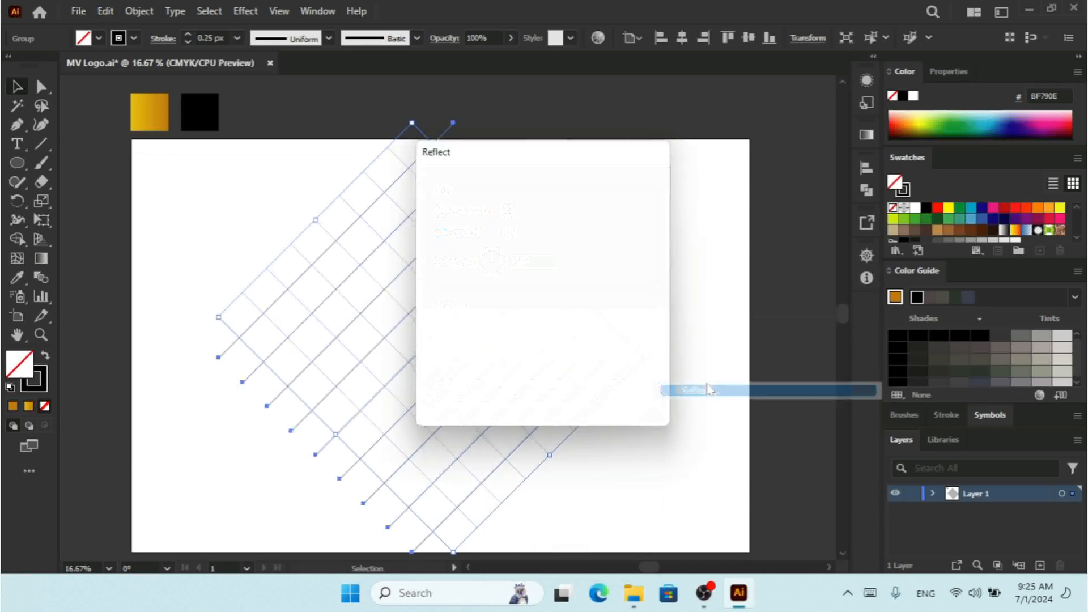
click(551, 397)
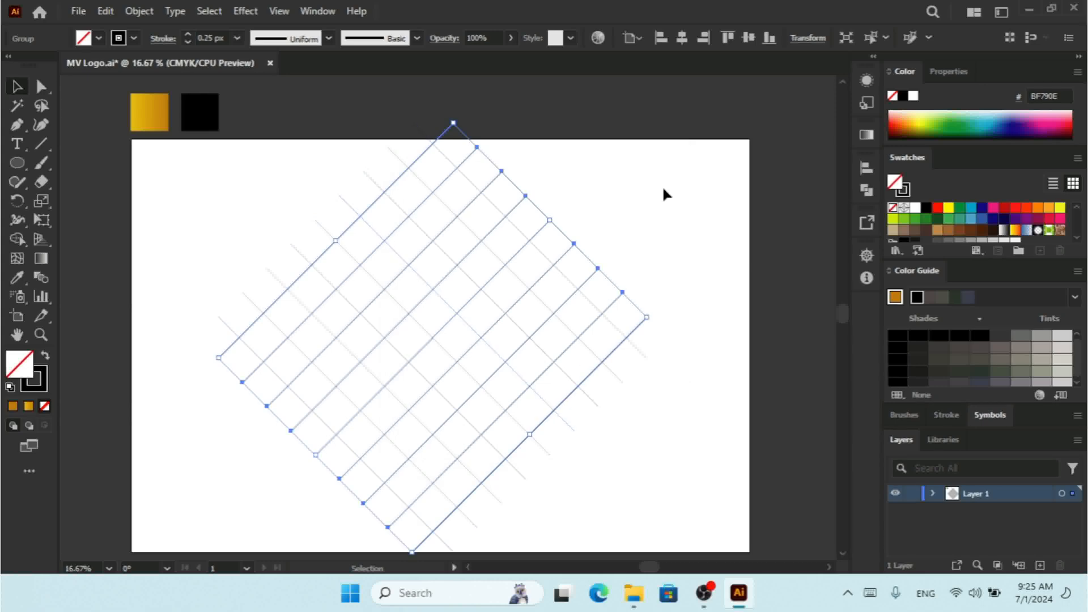
Step: Select both line groups and draw a circle centred on a line intersection near the pattern's upper centre
drag(688, 166, 267, 499)
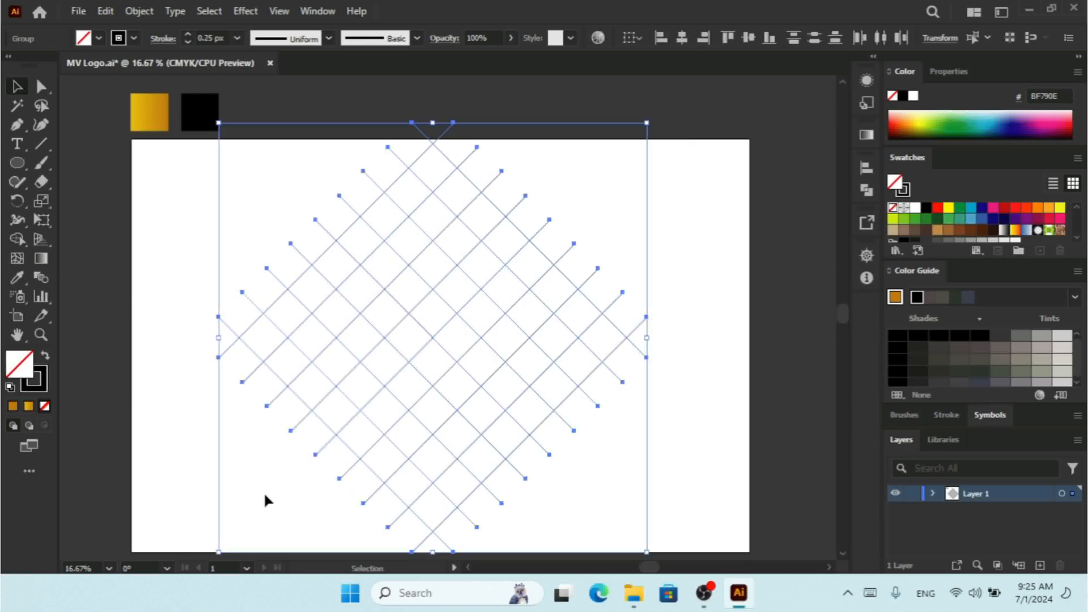
key(a)
key(v)
key(a)
key(ctrl+plus)
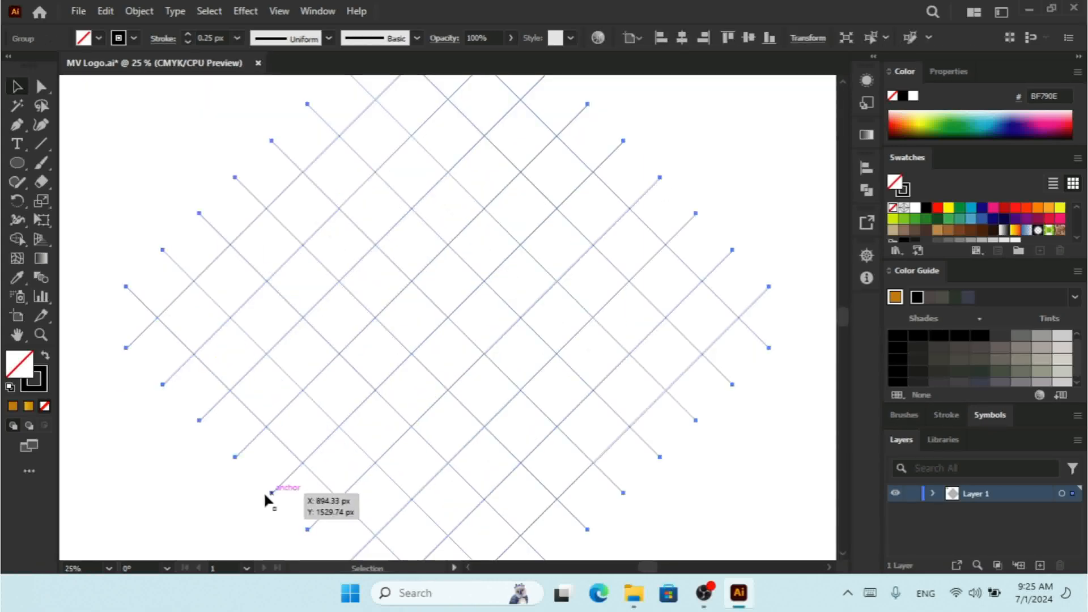
key(v)
right_click(19, 170)
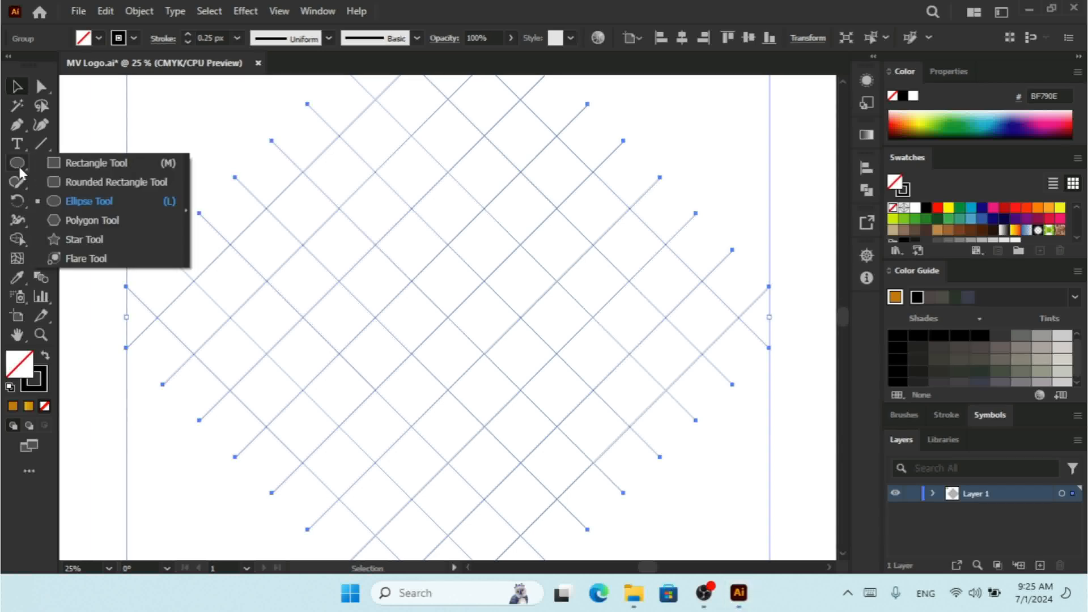
click(85, 202)
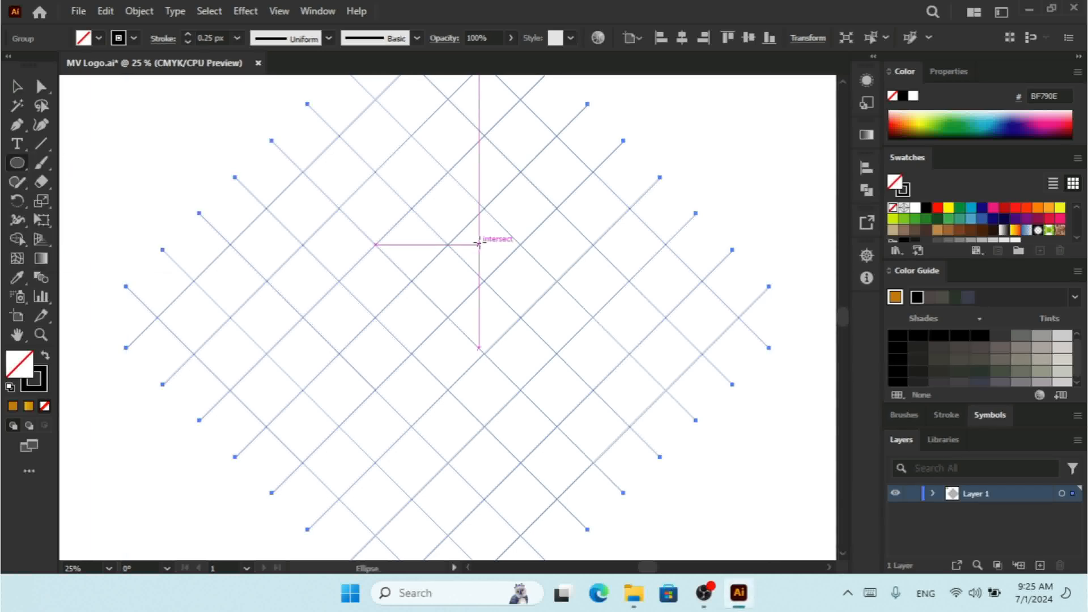
mouse_move(479, 244)
mouse_down()
mouse_move(586, 376)
mouse_move(619, 385)
mouse_up()
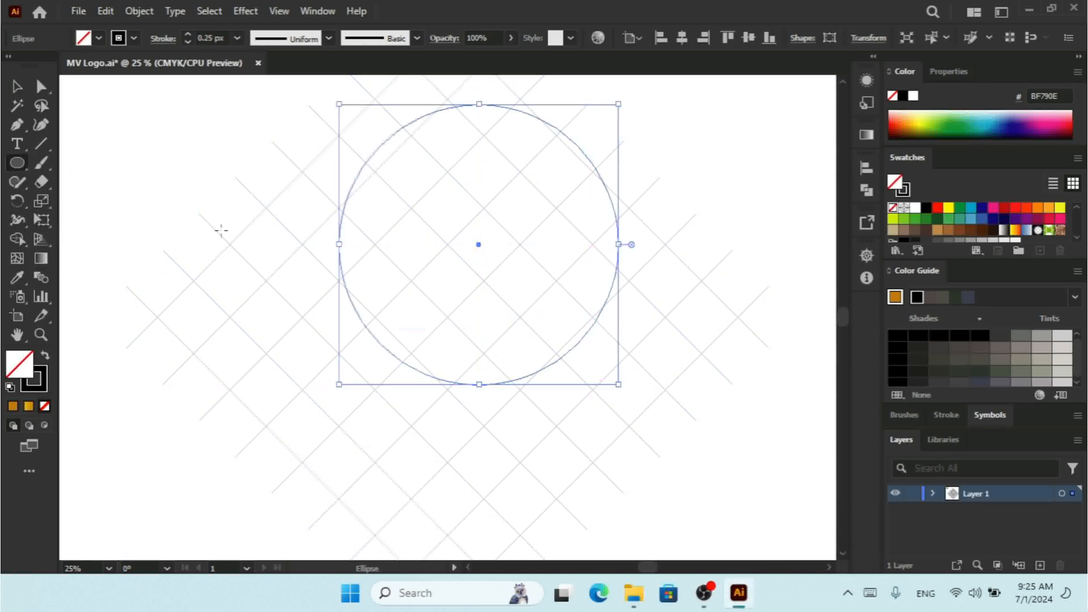
Step: Select the circle with the line pattern and align them on their horizontal and vertical centres
click(16, 86)
drag(701, 119, 339, 389)
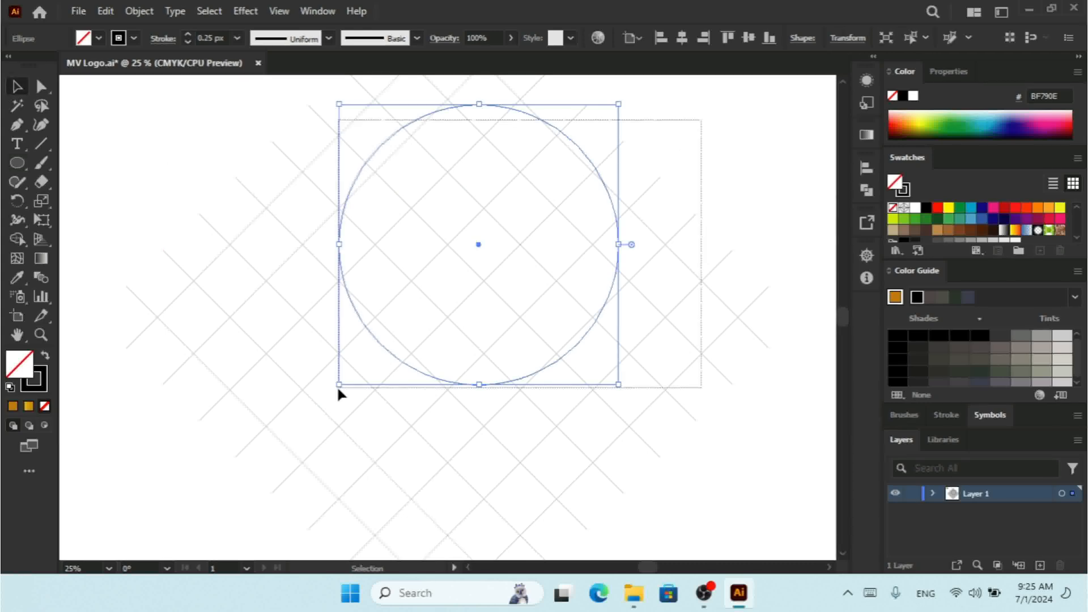
click(682, 37)
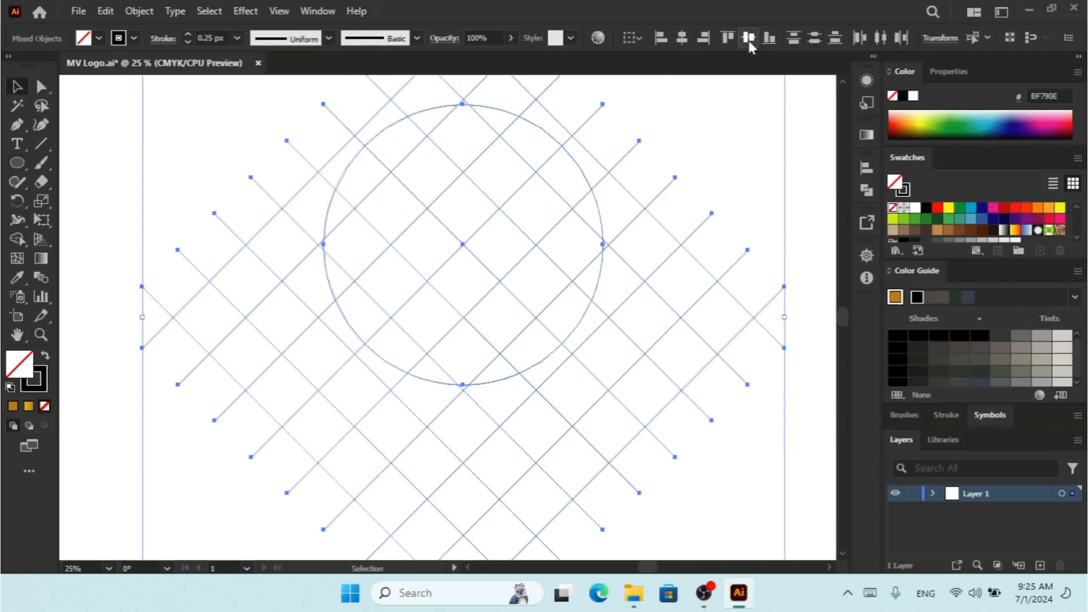
click(749, 38)
Step: Enlarge the circle slightly from its corner so it fits the grid
click(663, 245)
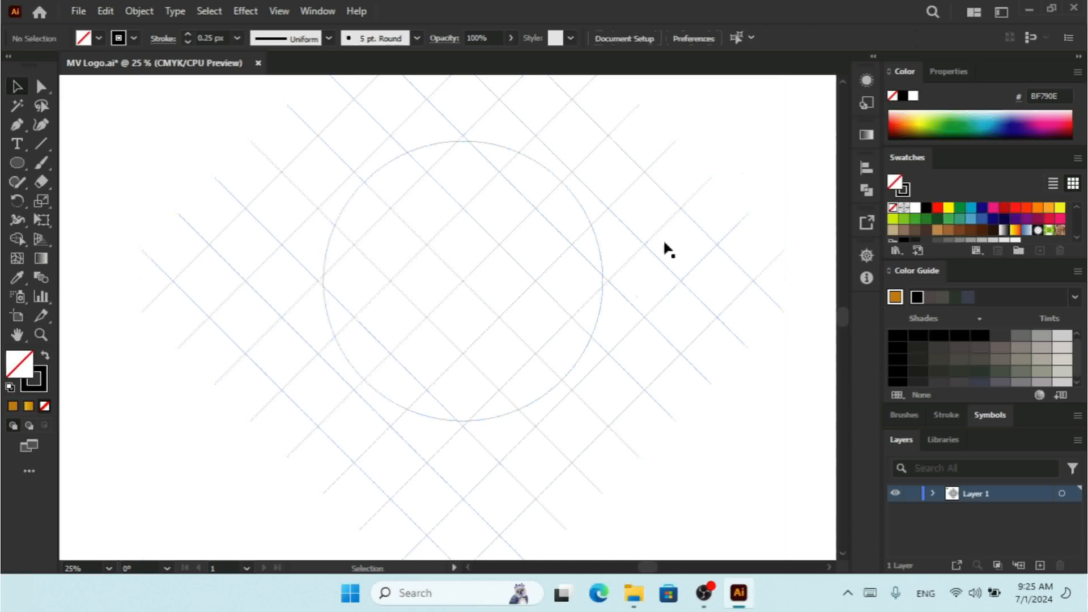
click(591, 322)
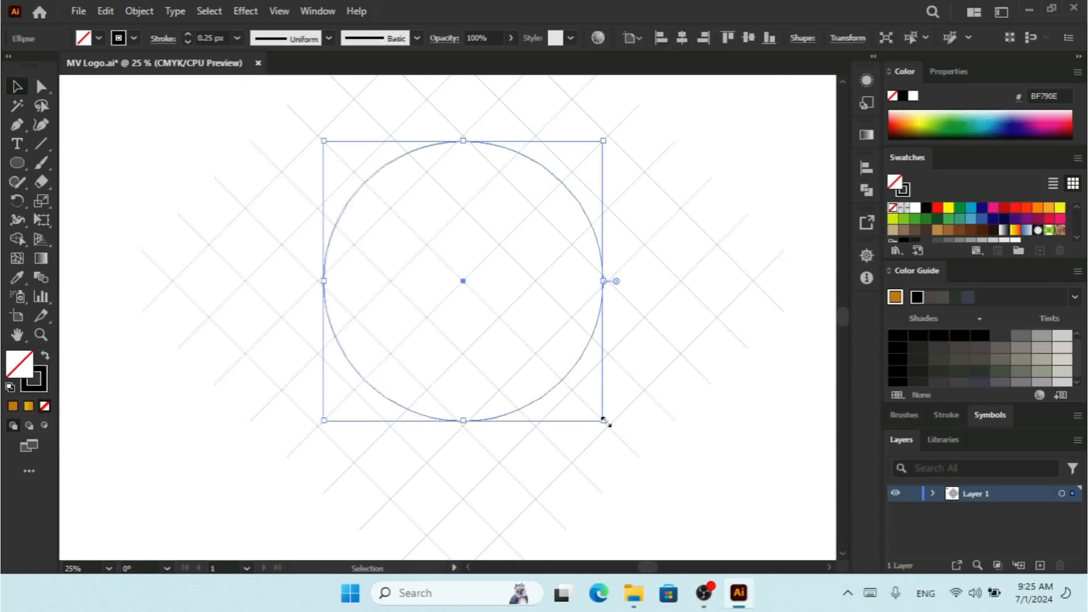
drag(604, 421, 629, 441)
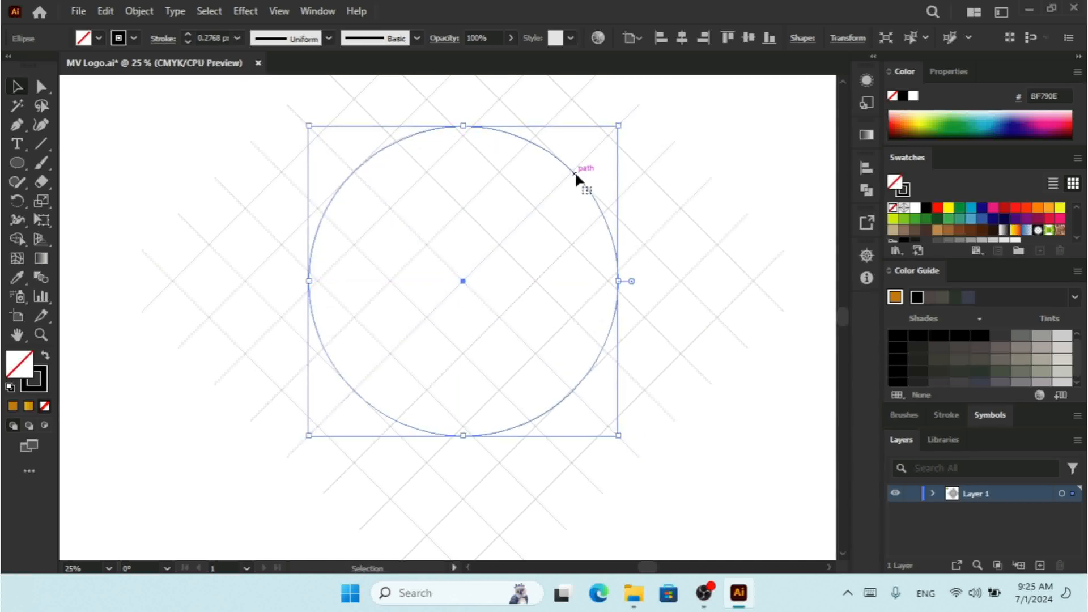
Step: Copy the circle, paste it in place, and scale the copy down into a smaller inner circle
click(103, 13)
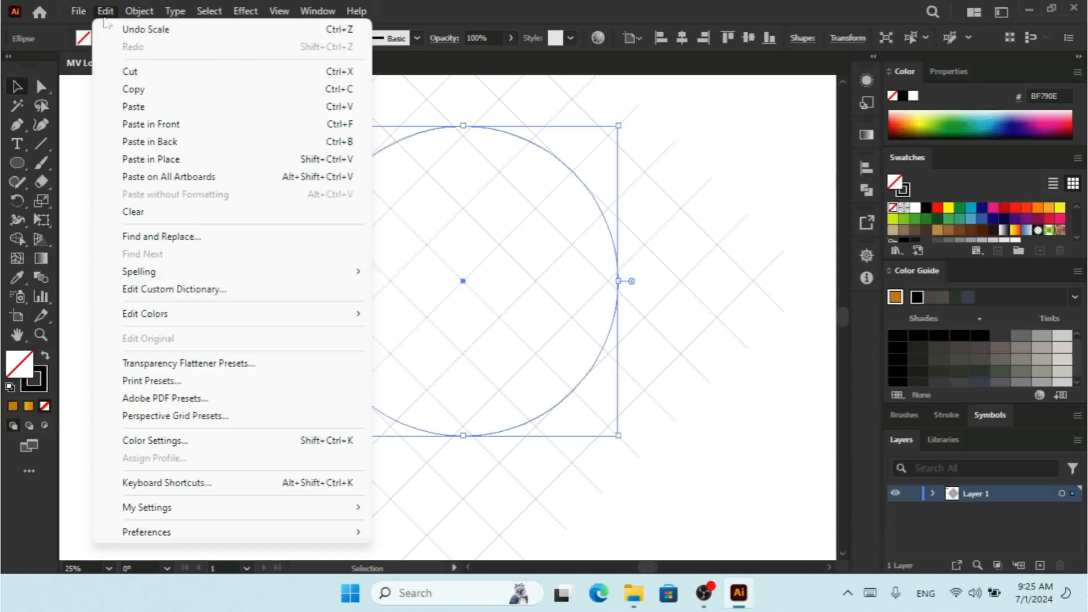
click(139, 89)
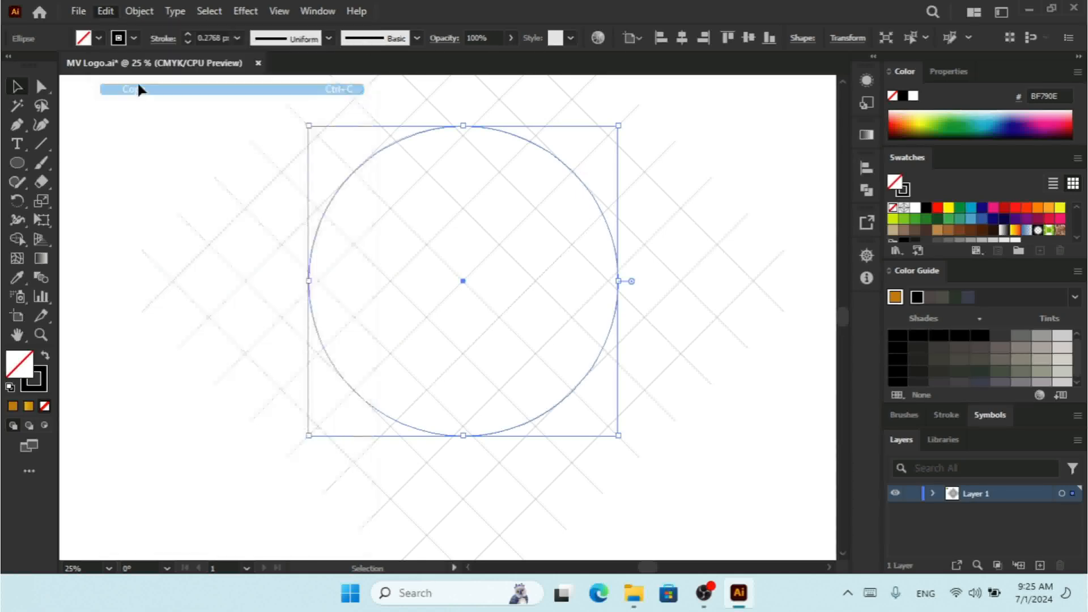
click(106, 11)
click(161, 161)
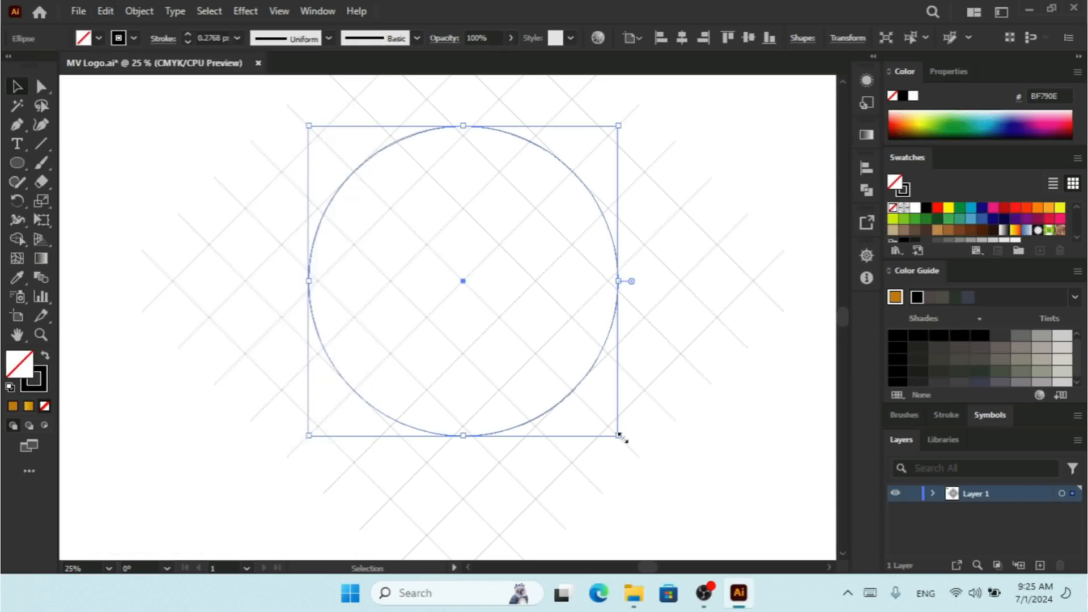
drag(619, 435, 598, 385)
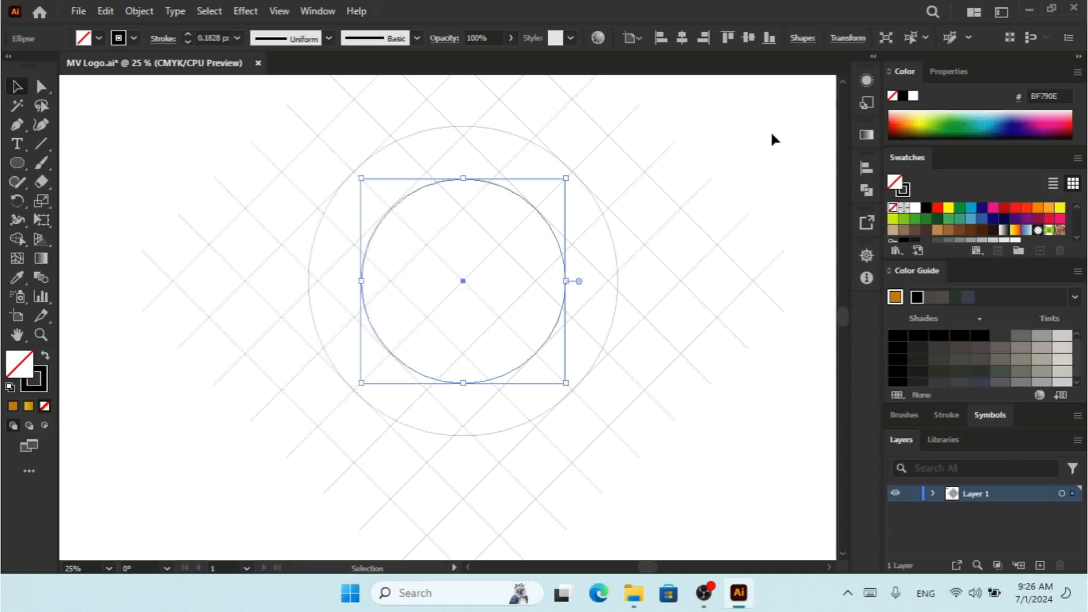
Step: Inspect the lines and circles in outline view to check the intersections
drag(784, 128, 223, 499)
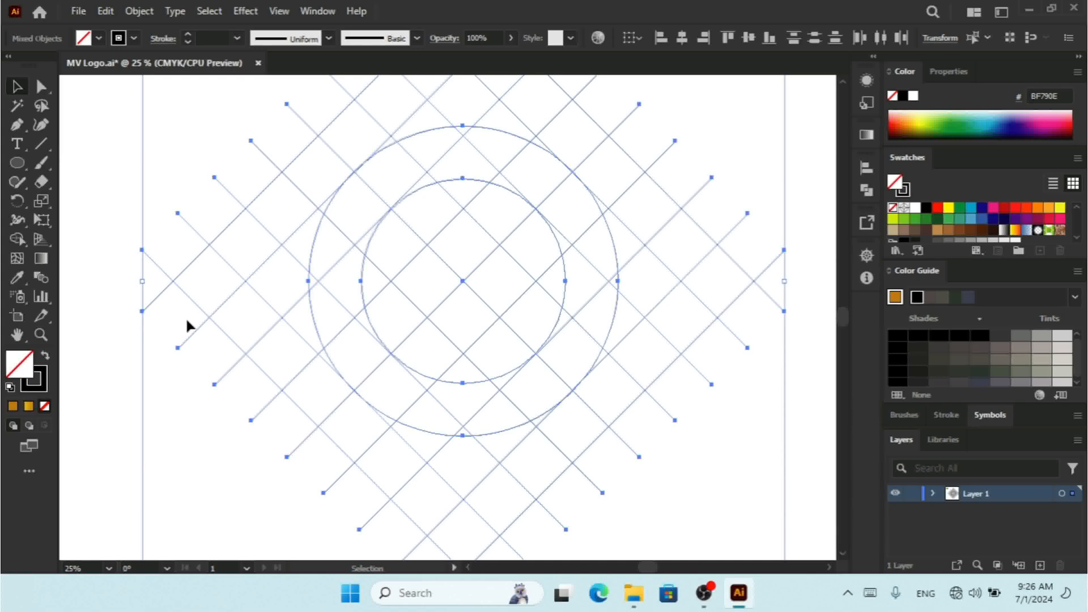
click(19, 242)
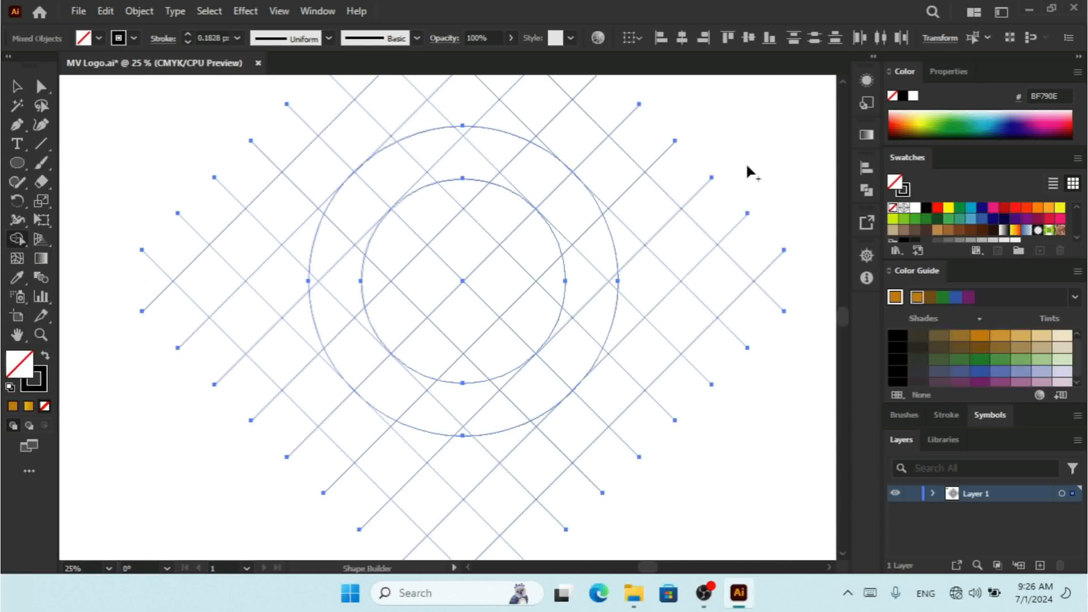
key(ctrl+y)
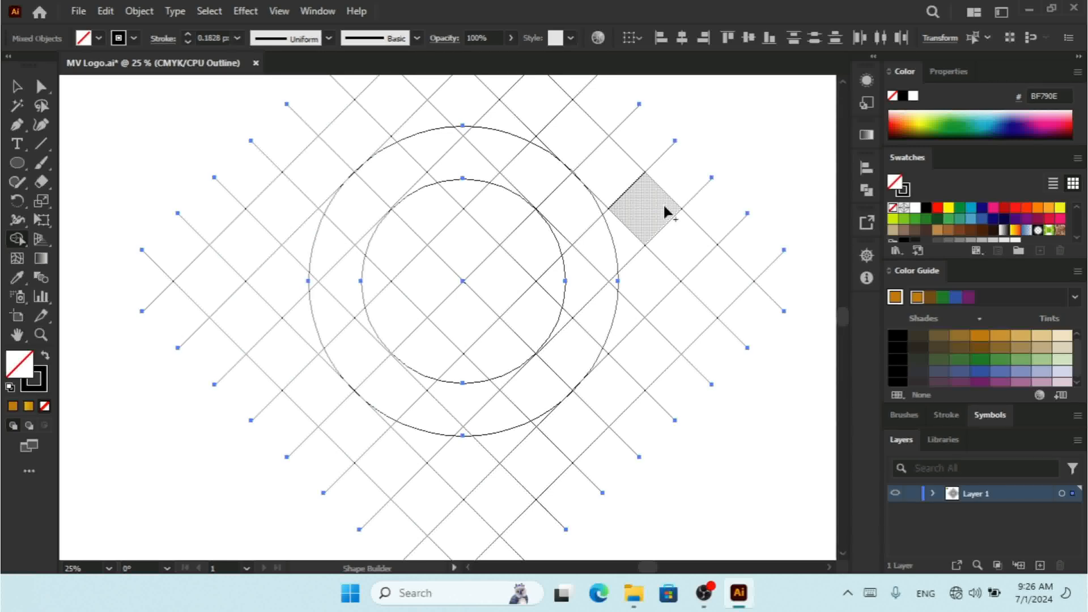
key(ctrl+equal)
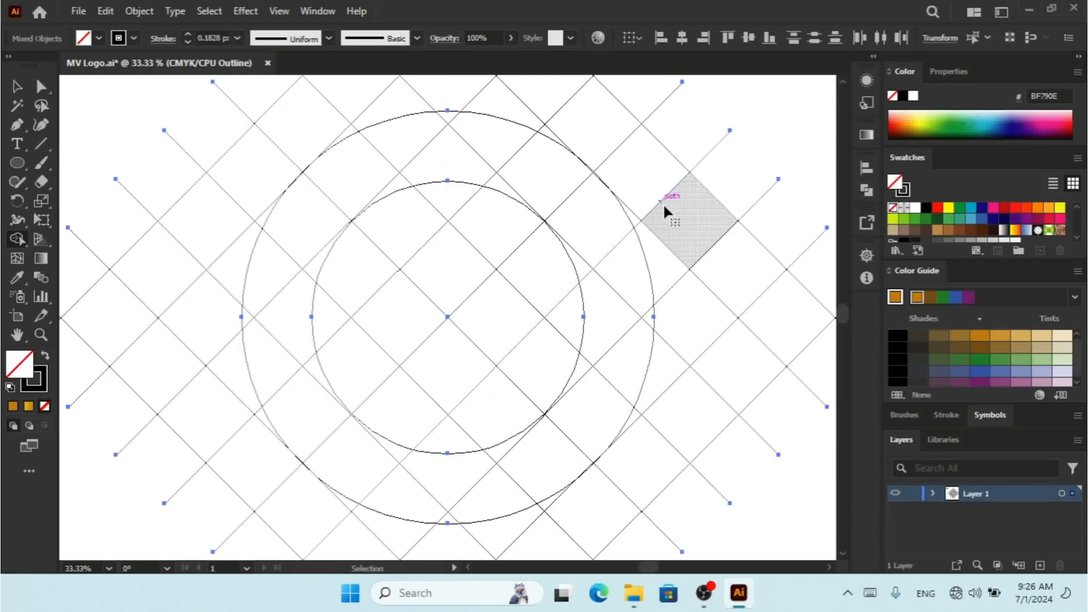
key(ctrl+y)
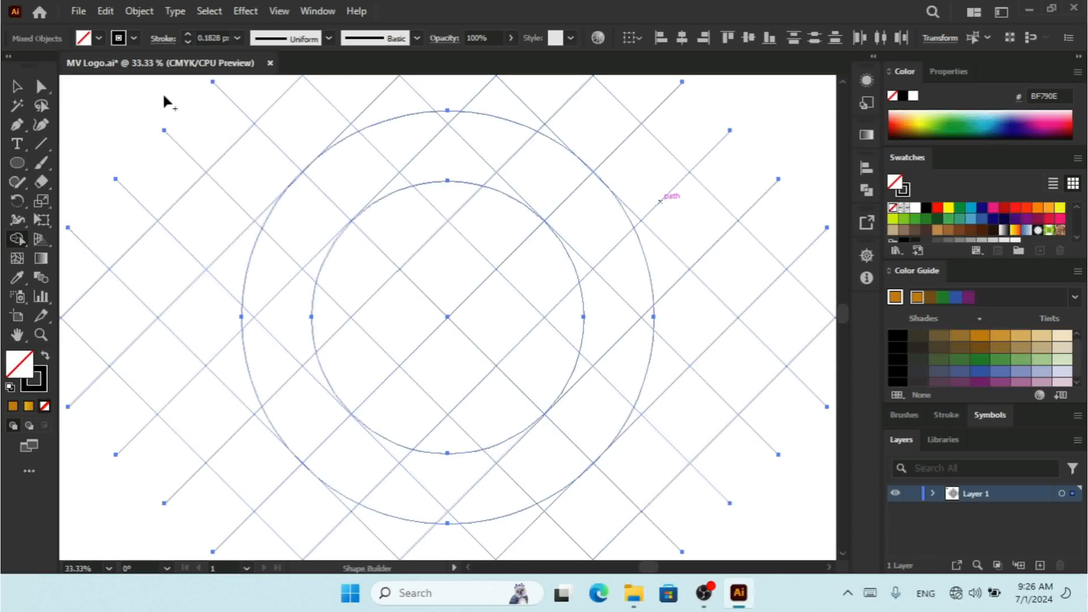
click(18, 87)
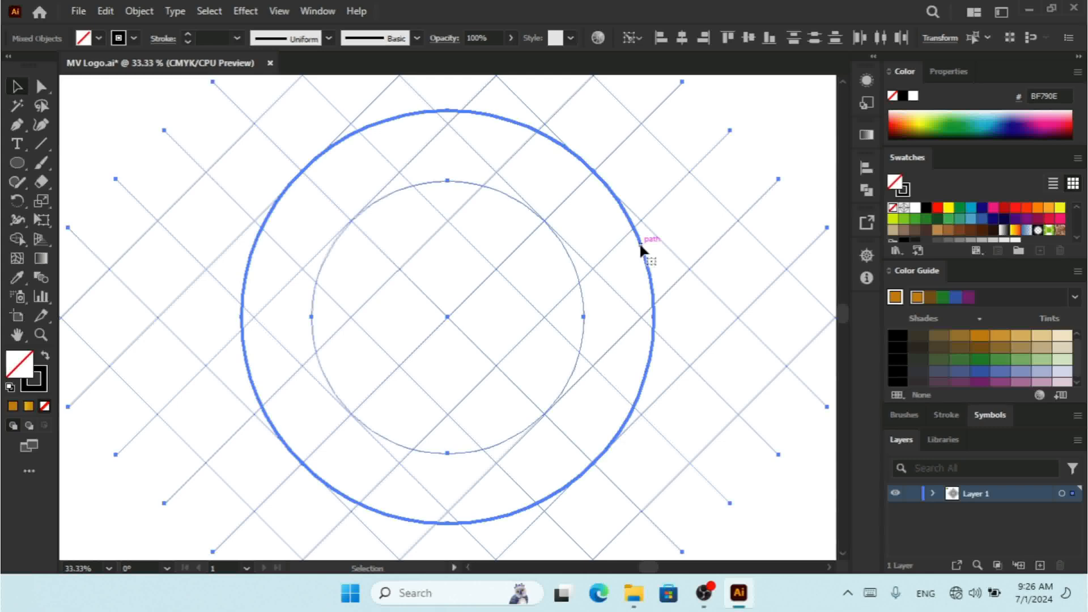
click(763, 118)
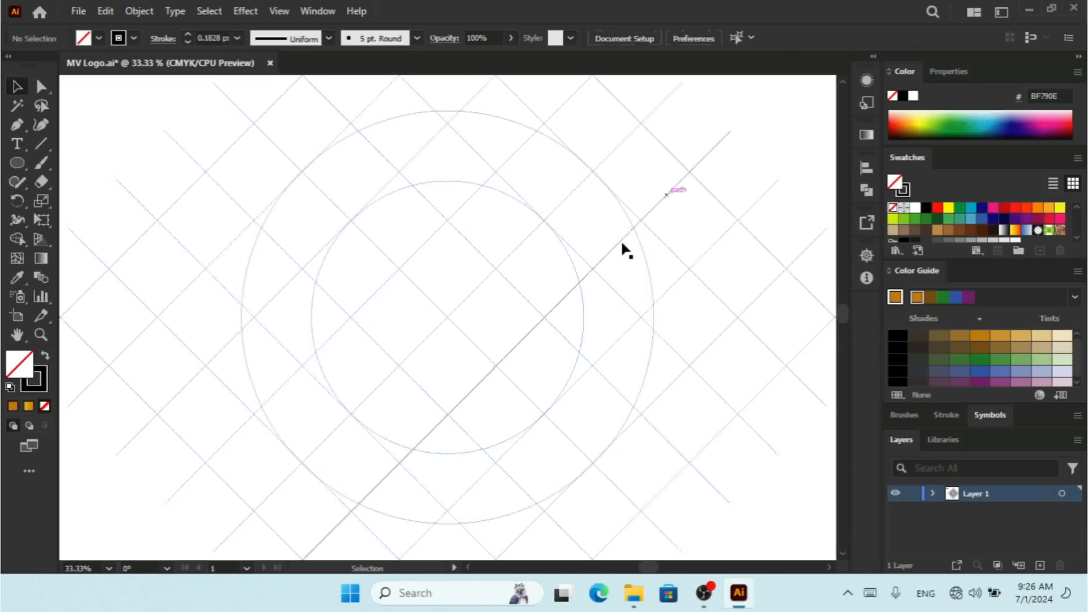
Step: Resize the outer circle very slightly so it meets the line intersections
click(652, 288)
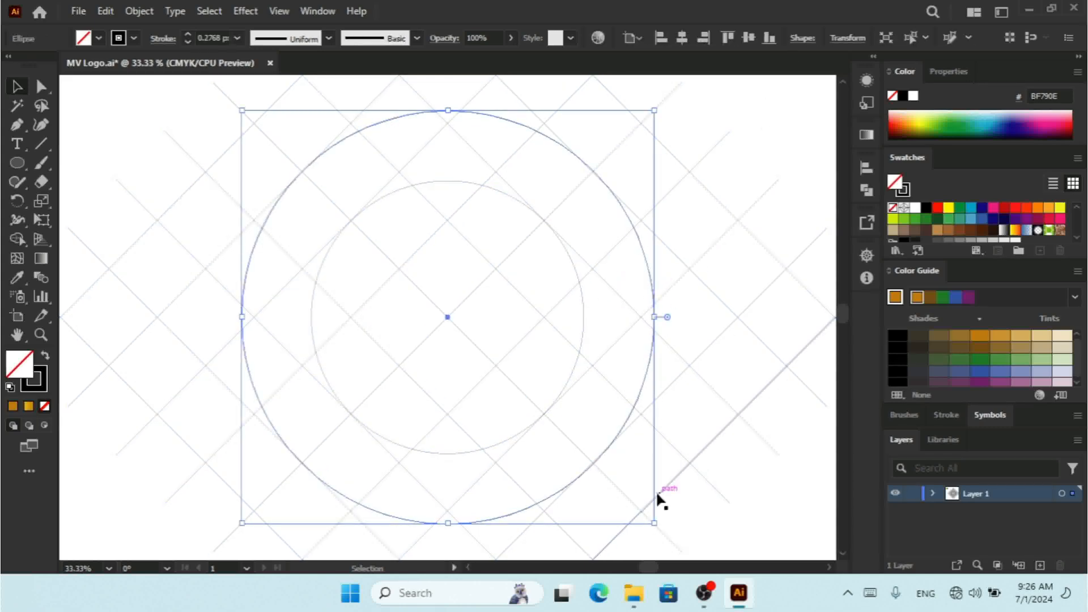
drag(655, 523, 659, 522)
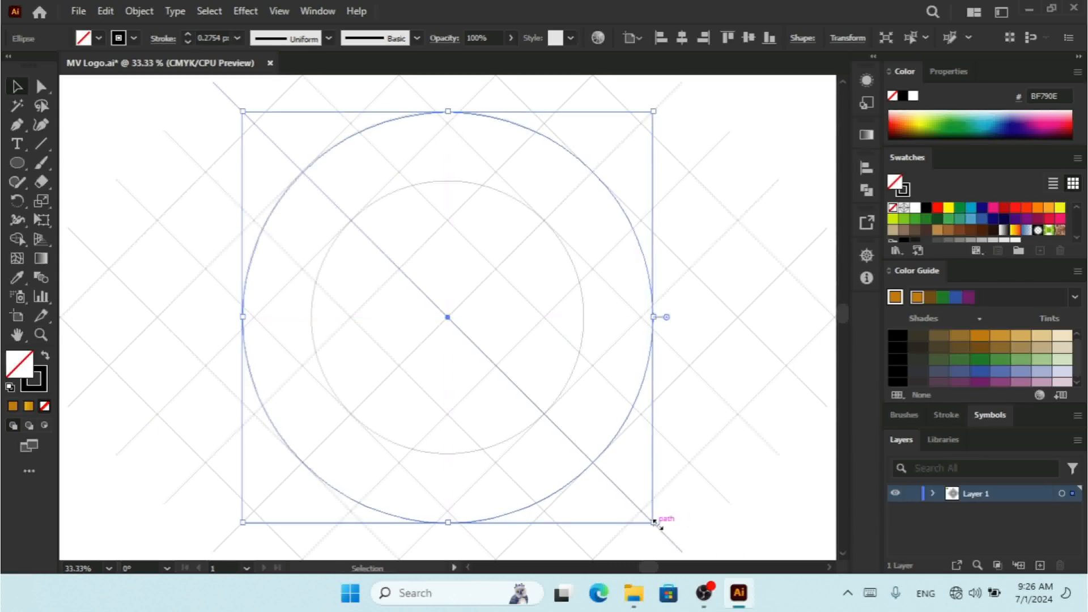
click(783, 144)
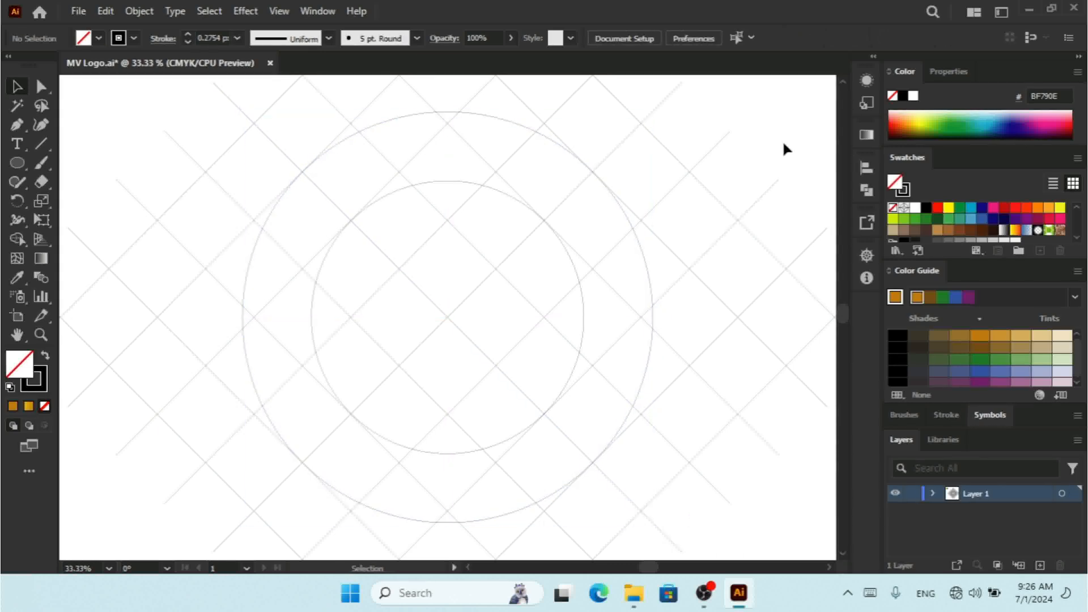
Step: Select all lines and circles and use Shape Builder with black fill to build the V's two diagonal arms
drag(782, 142, 264, 508)
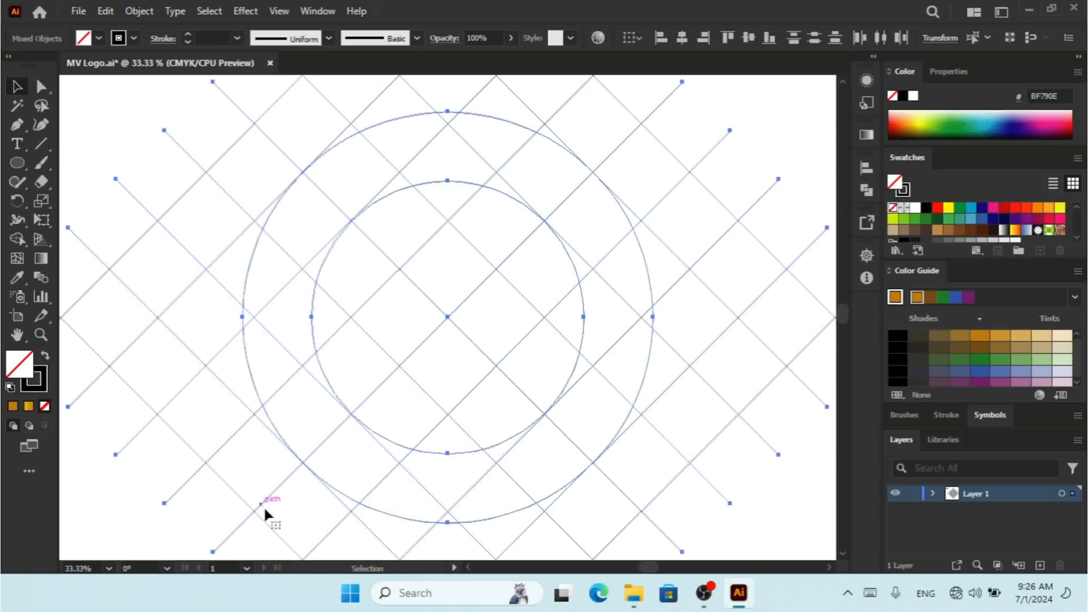
key(ctrl+y)
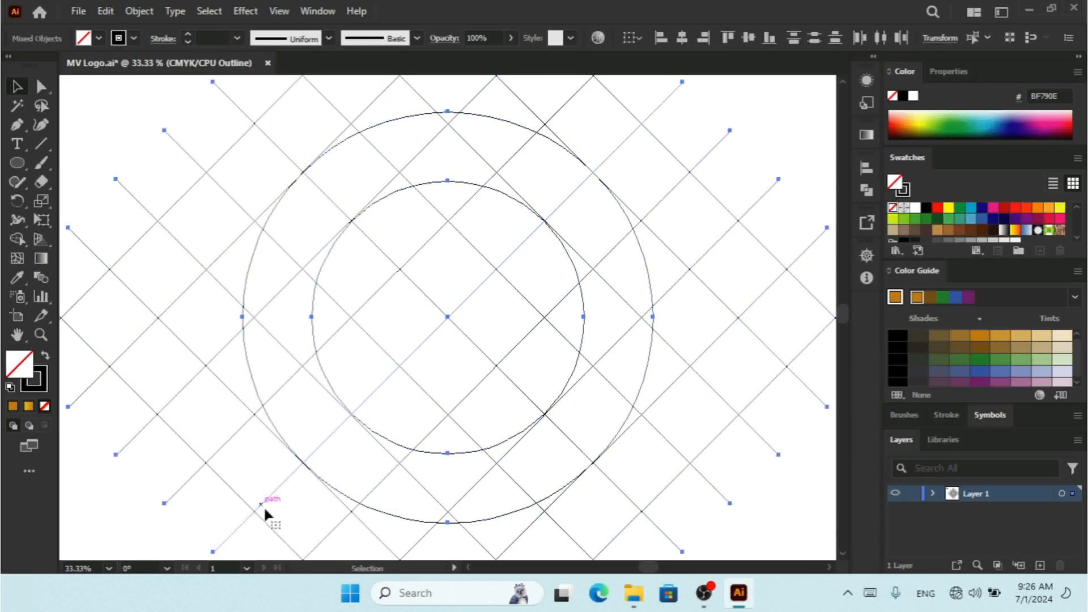
key(ctrl+y)
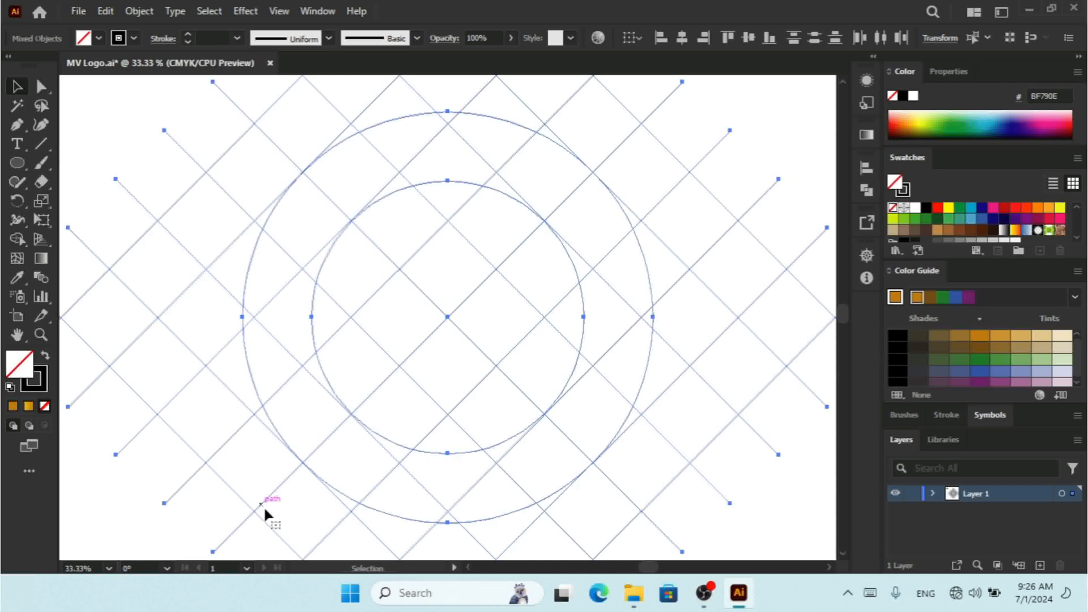
click(20, 234)
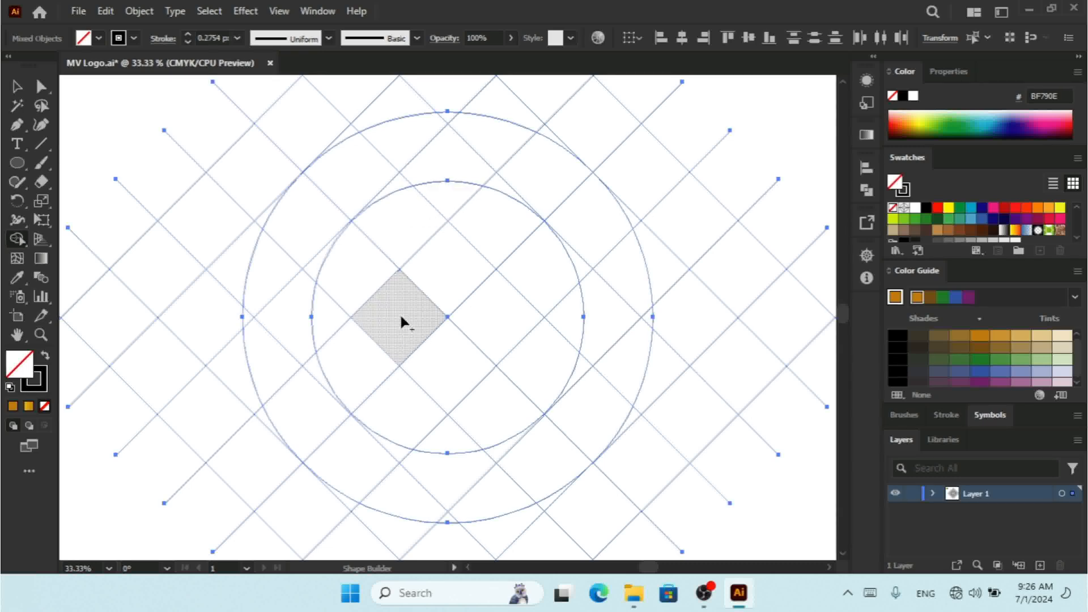
drag(399, 313, 304, 223)
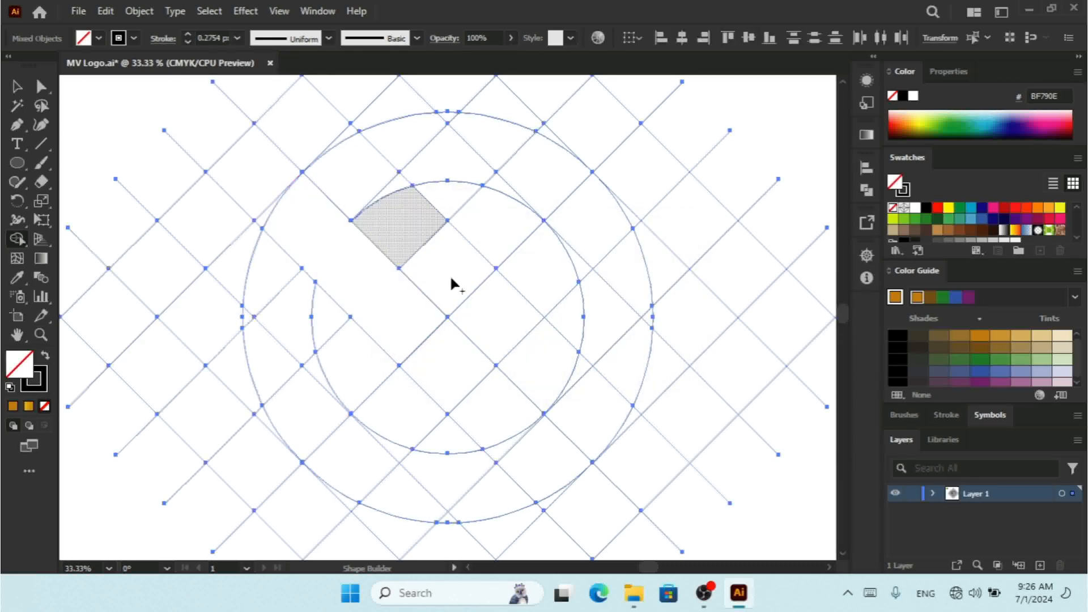
click(902, 95)
drag(394, 293, 342, 250)
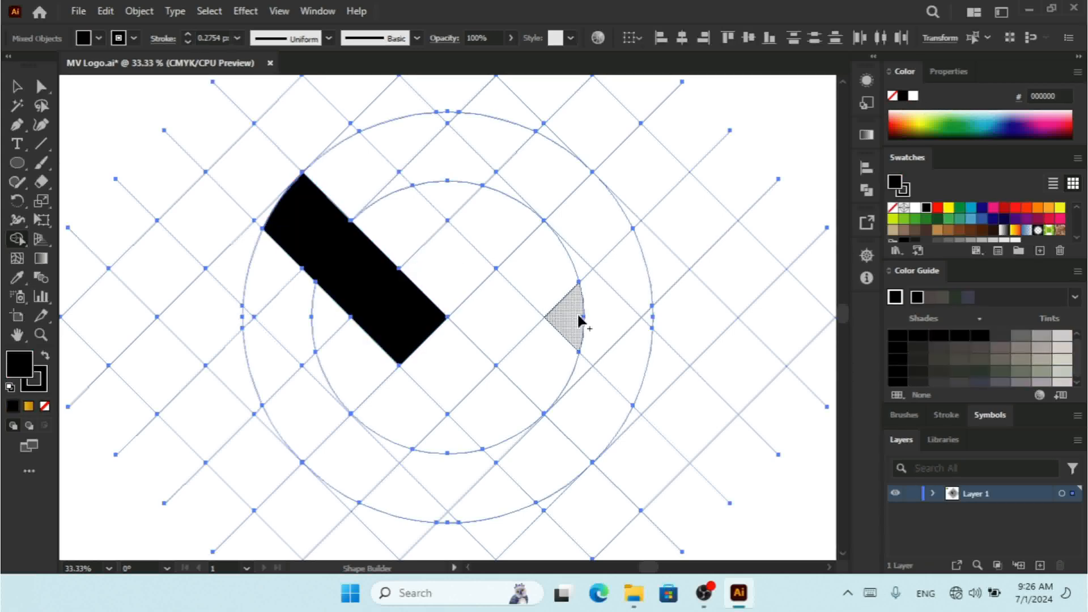
drag(482, 319, 593, 230)
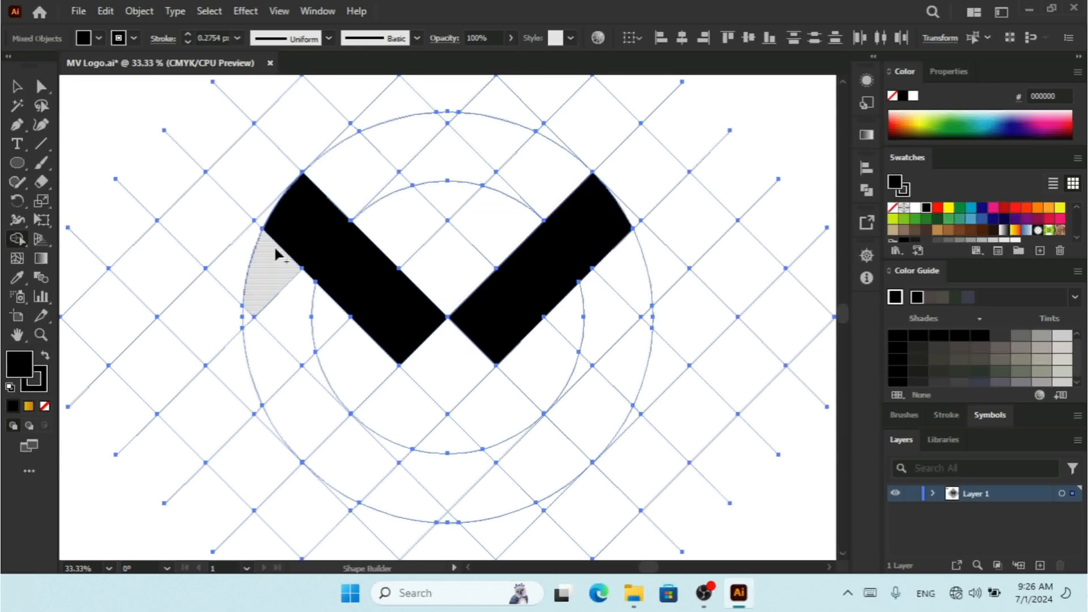
mouse_move(276, 250)
mouse_down()
mouse_move(265, 340)
mouse_move(275, 377)
mouse_move(258, 312)
mouse_move(248, 316)
mouse_move(296, 382)
mouse_move(314, 376)
mouse_move(323, 420)
mouse_up()
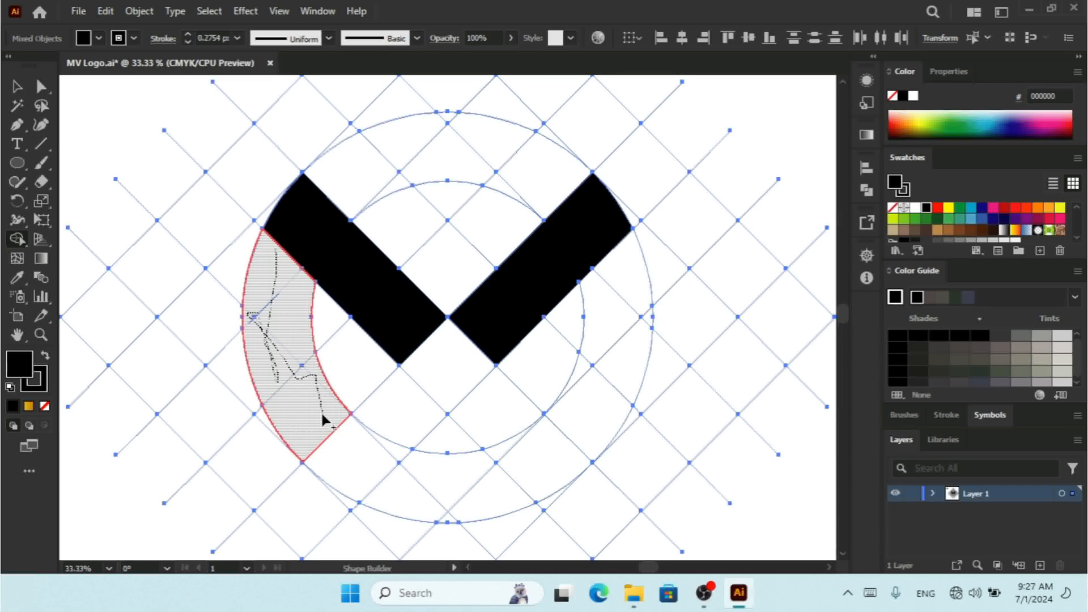
mouse_move(321, 415)
mouse_down()
mouse_move(344, 458)
mouse_move(402, 479)
mouse_move(426, 483)
mouse_move(396, 454)
mouse_move(497, 495)
mouse_move(509, 464)
mouse_move(451, 519)
mouse_up()
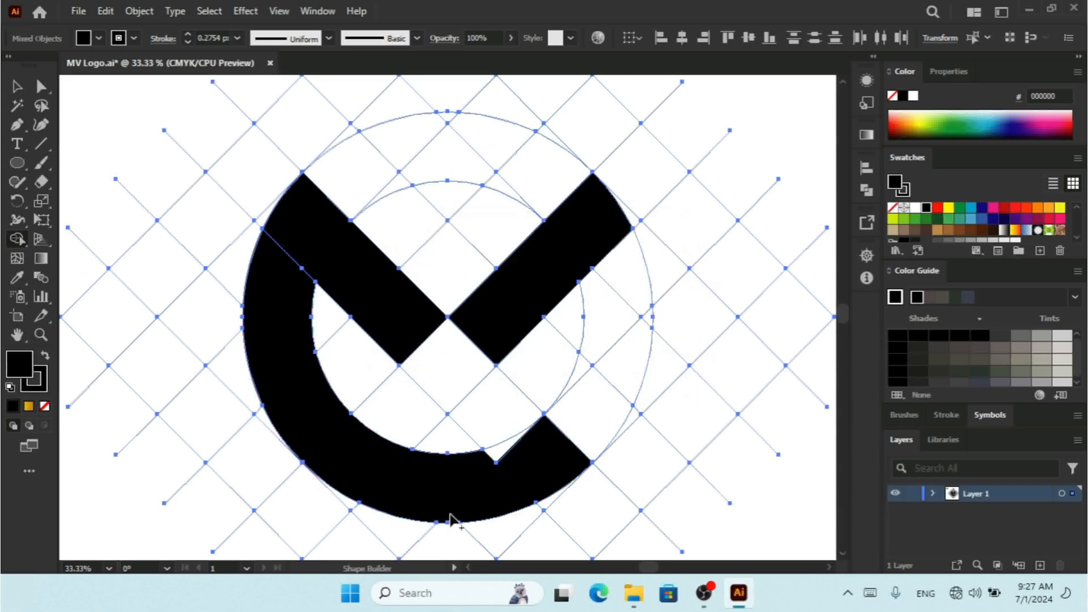
key(ctrl+z)
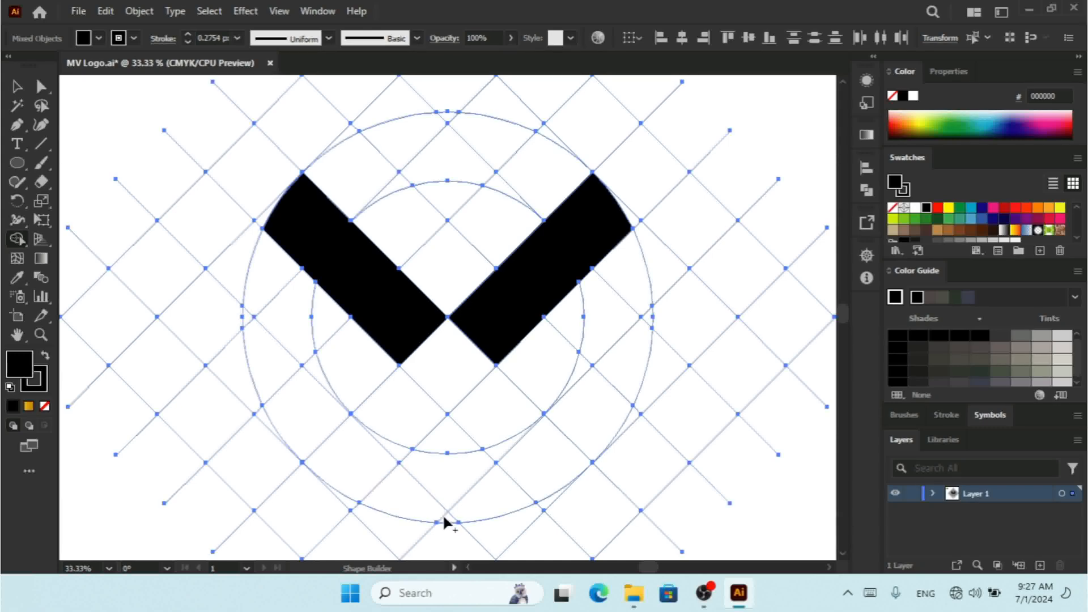
Step: Use Shape Builder to merge the remaining ring segments between the two circles into the black logo shape
mouse_move(446, 514)
mouse_down()
mouse_move(356, 453)
mouse_move(305, 363)
mouse_move(267, 339)
mouse_move(263, 273)
mouse_up()
mouse_move(249, 322)
mouse_down()
mouse_move(296, 425)
mouse_move(317, 435)
mouse_up()
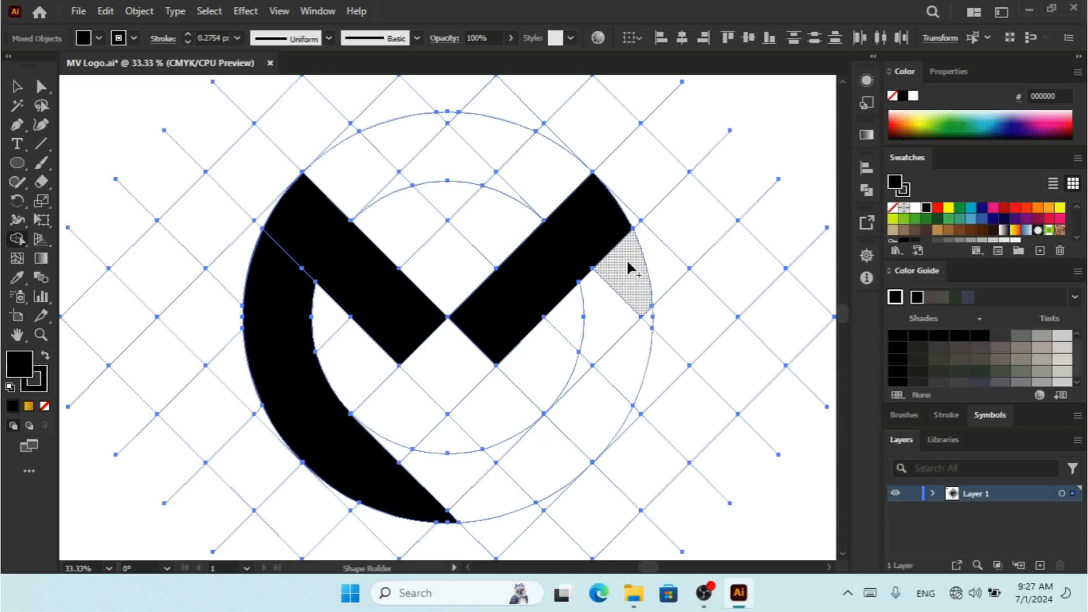
mouse_move(626, 261)
mouse_down()
mouse_move(605, 303)
mouse_move(590, 392)
mouse_move(588, 378)
mouse_move(614, 357)
mouse_up()
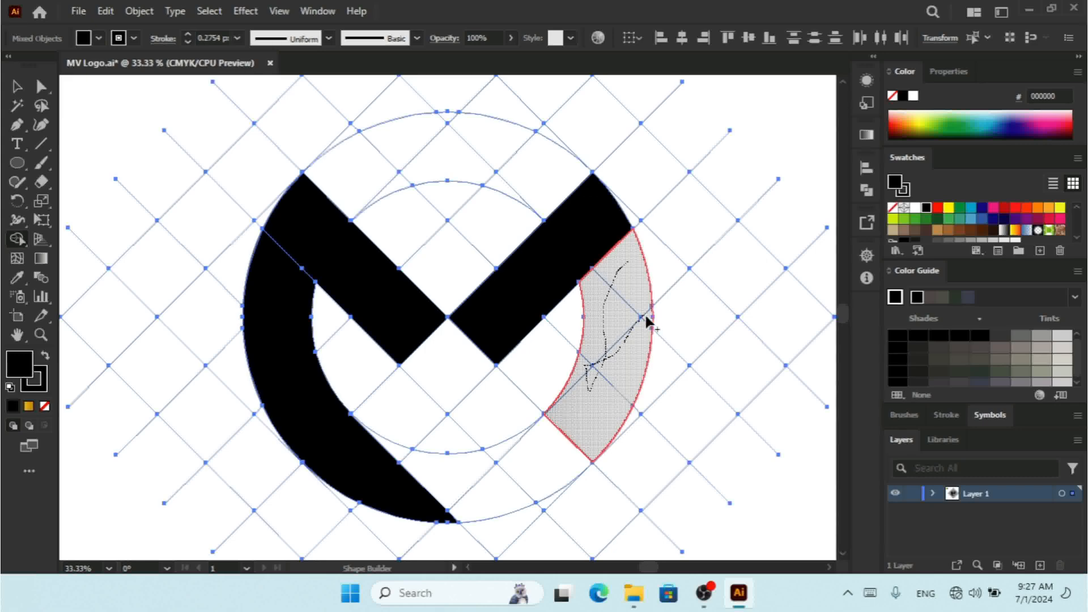
mouse_move(560, 450)
mouse_down()
mouse_move(529, 462)
mouse_move(499, 456)
mouse_move(489, 485)
mouse_move(447, 483)
mouse_move(399, 454)
mouse_up()
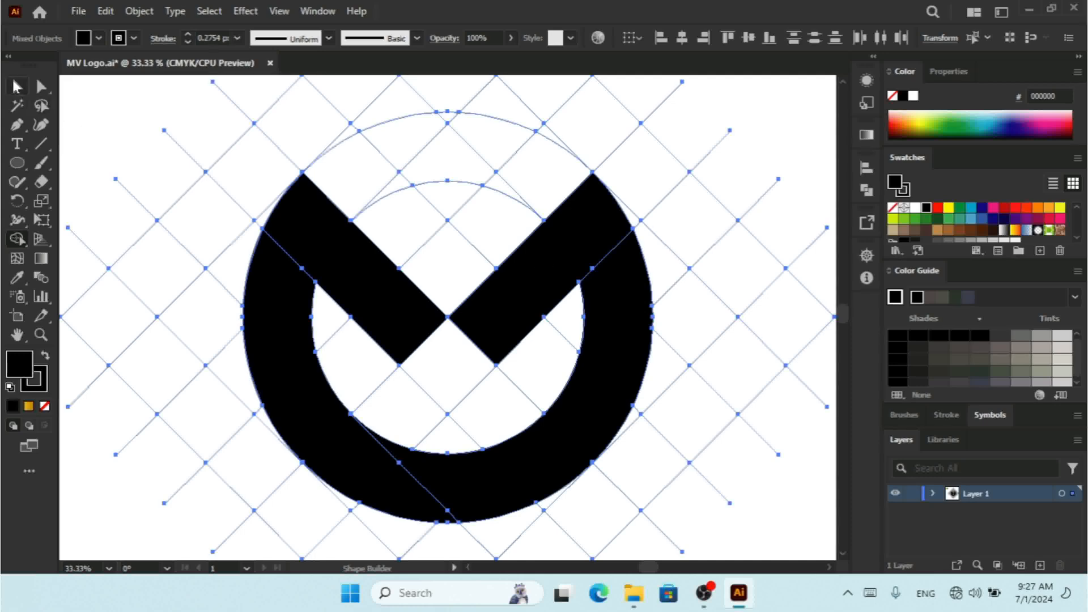
key(v)
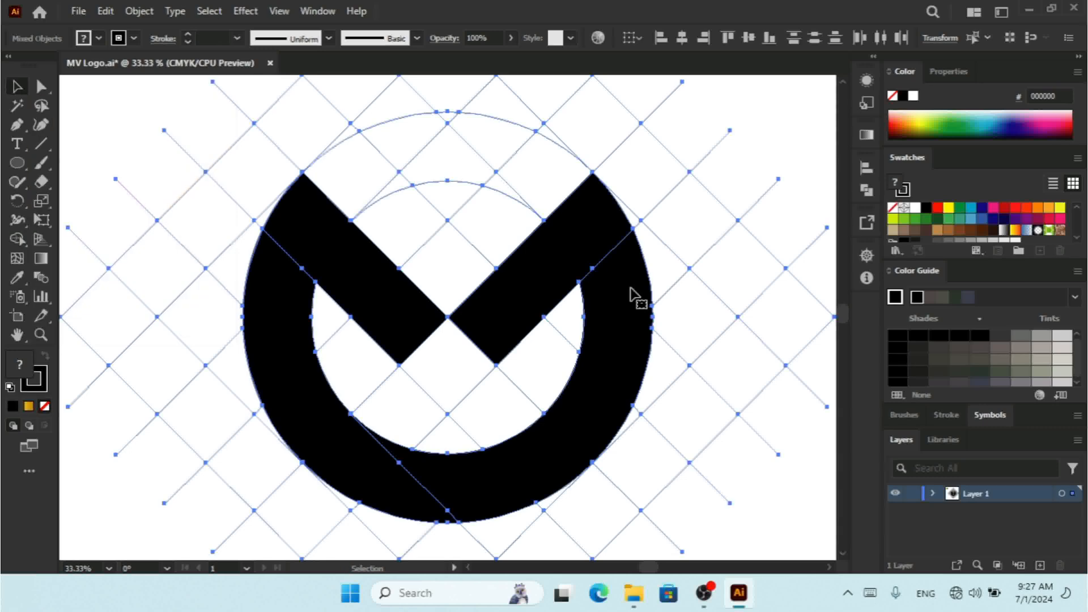
Step: Select all the black logo pieces and move them off the artboard to the left
key(ctrl+minus)
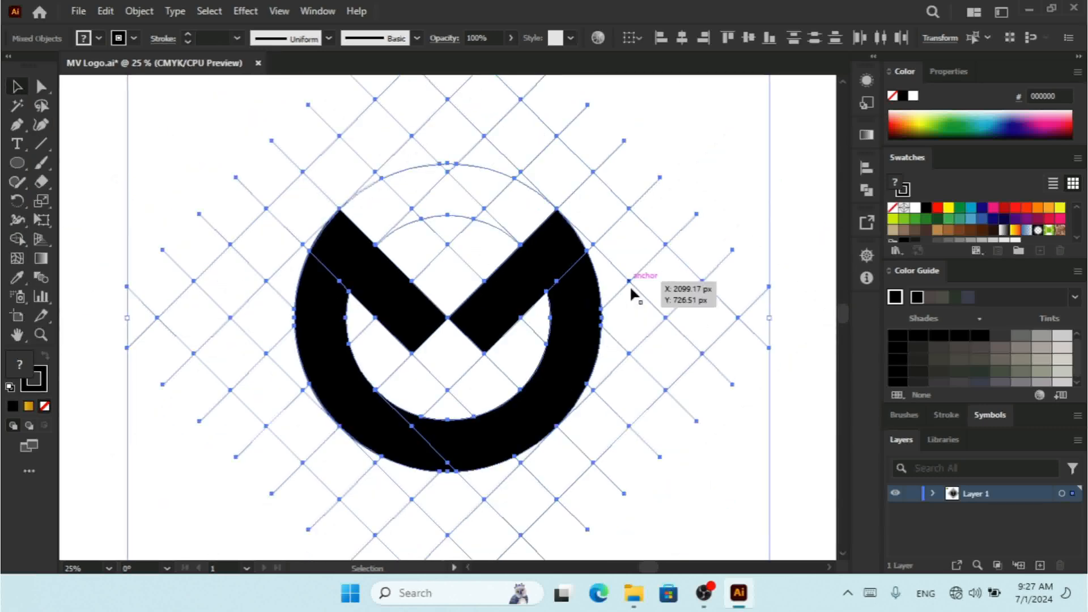
click(726, 168)
click(519, 283)
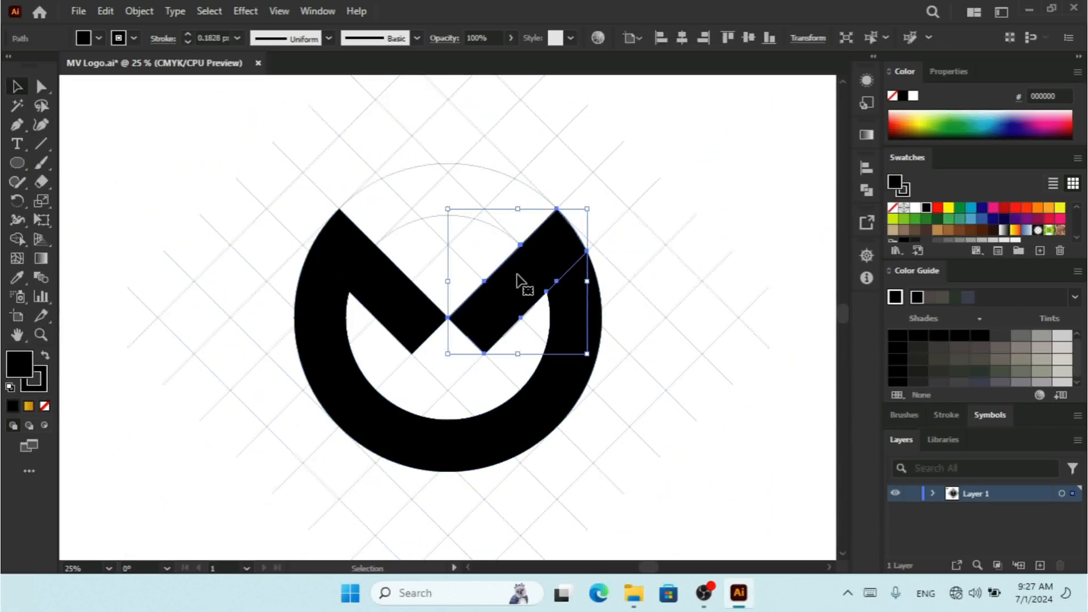
shift+click(359, 290)
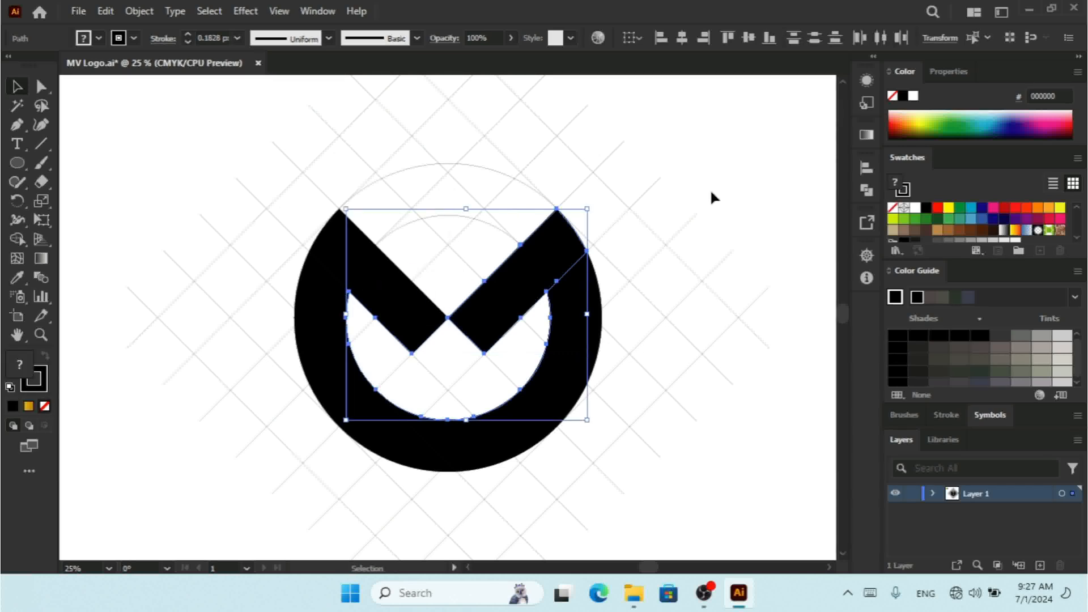
click(711, 194)
click(372, 277)
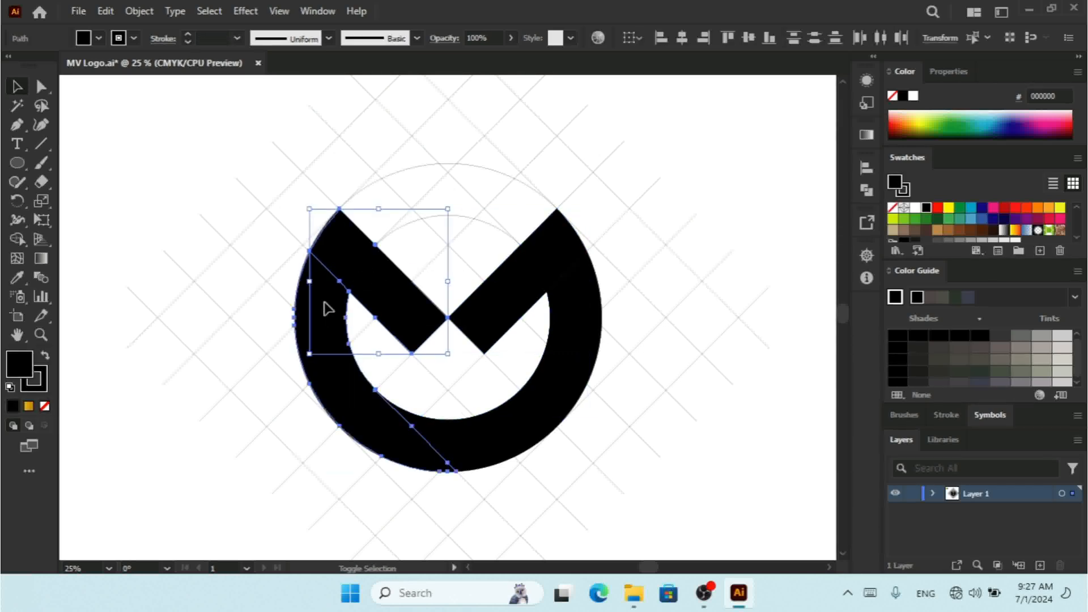
shift+click(324, 301)
shift+click(515, 423)
shift+click(505, 299)
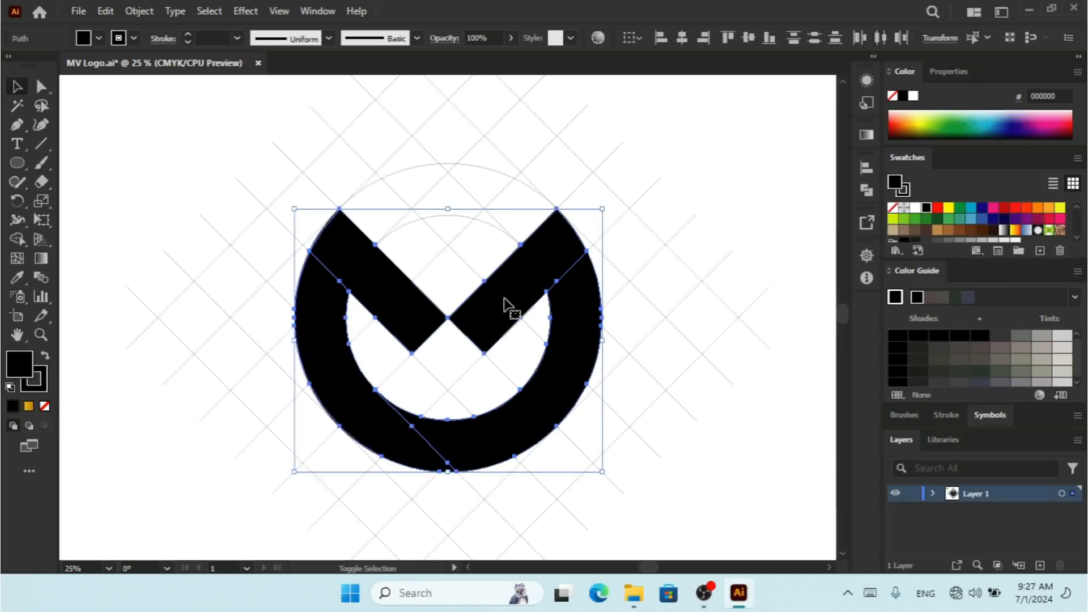
key(ctrl+minus)
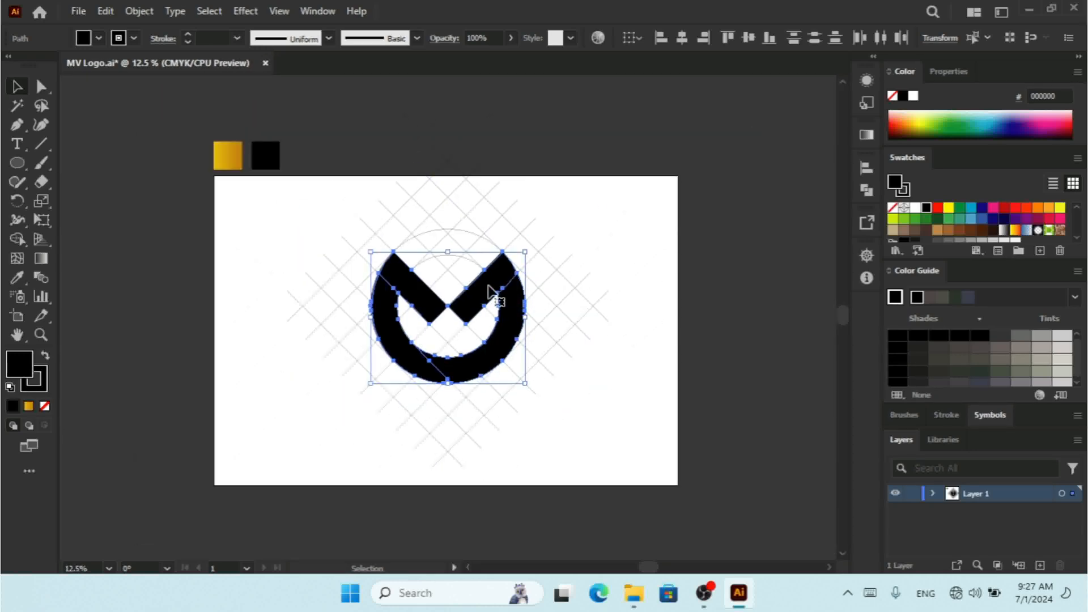
drag(462, 291, 178, 290)
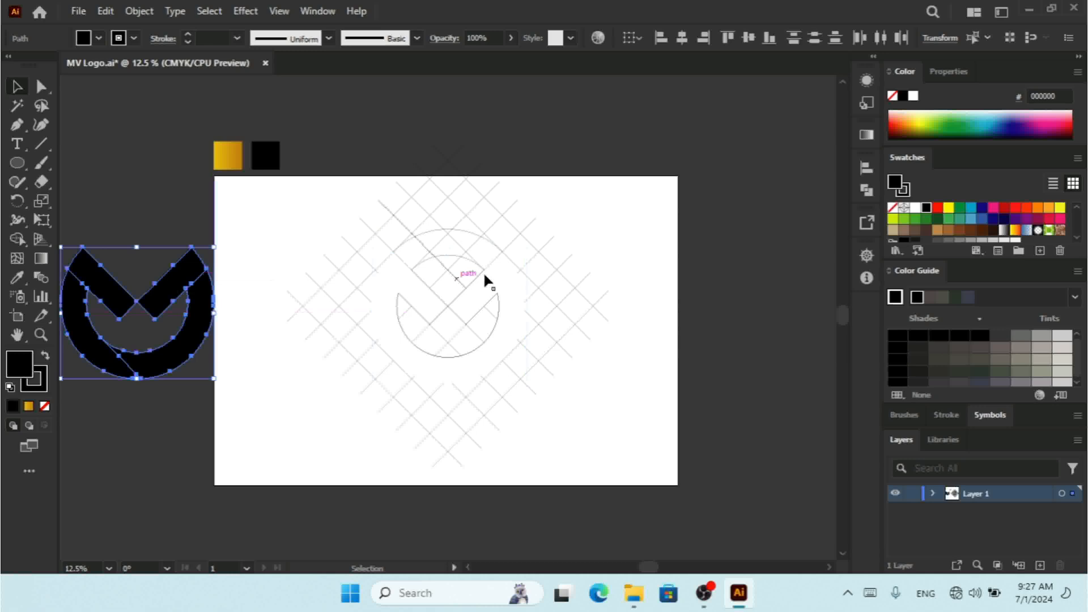
Step: Select the leftover diagonal grid lines and circles and delete them
click(614, 224)
drag(636, 168, 307, 482)
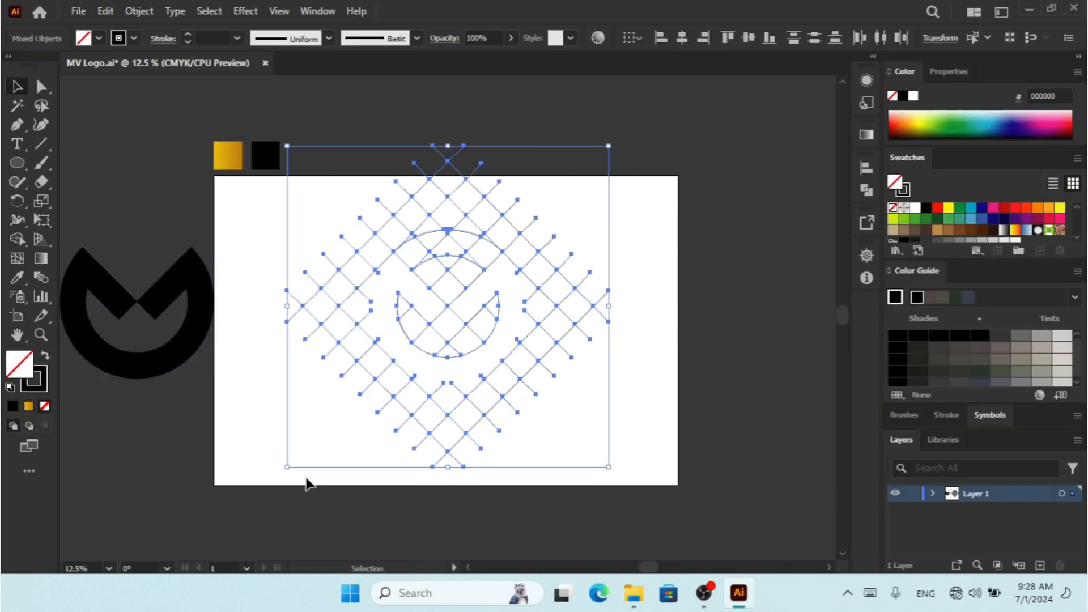
click(306, 479)
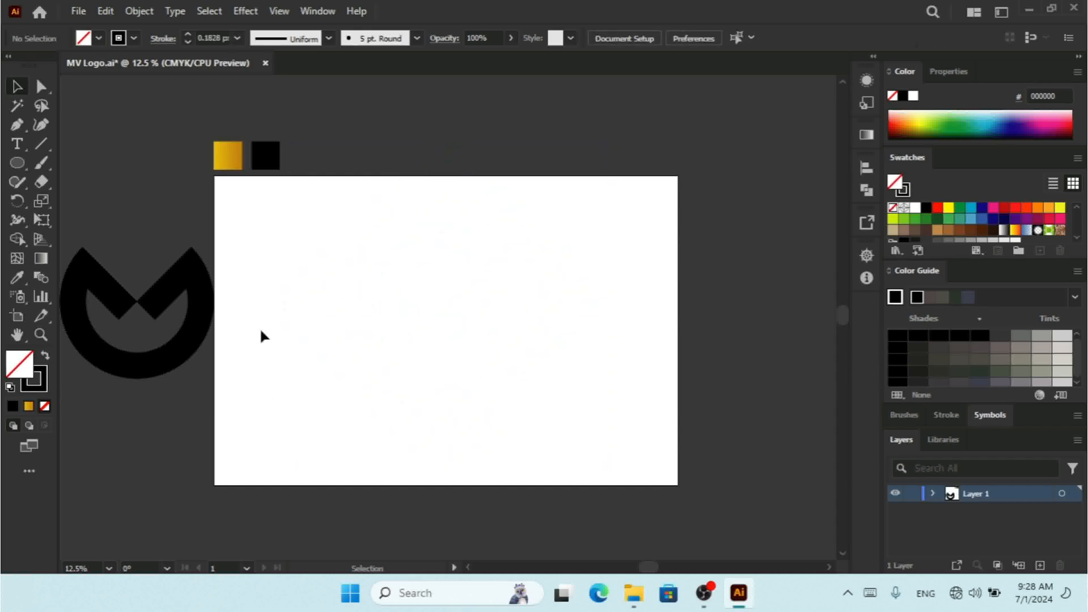
Step: Move the logo back onto the artboard and apply the gold gradient swatch to it with the Eyedropper
drag(247, 239, 476, 369)
key(ctrl+plus)
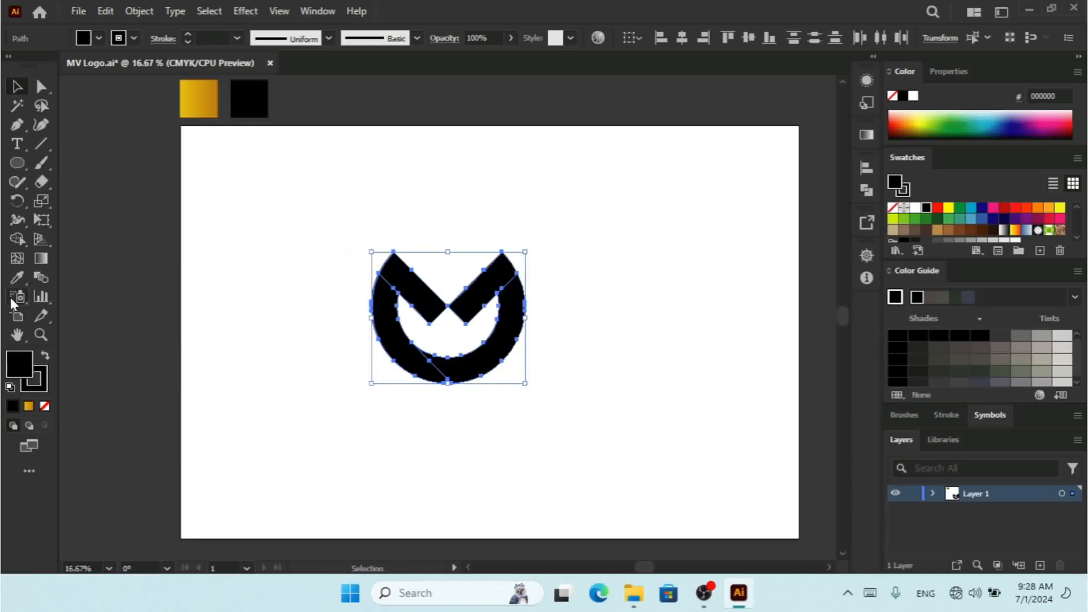
click(18, 277)
click(198, 97)
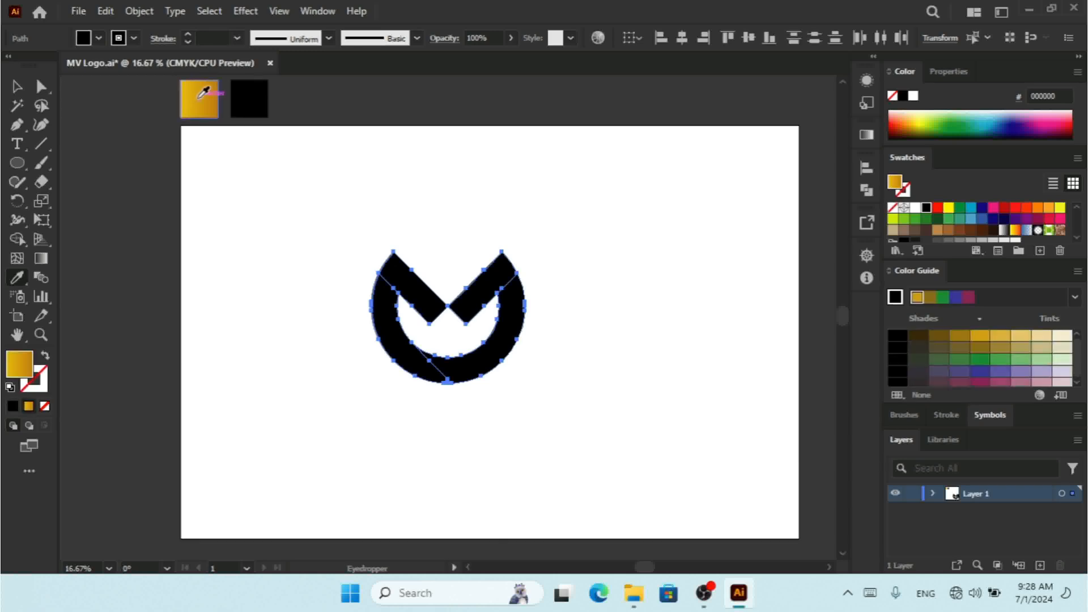
click(17, 87)
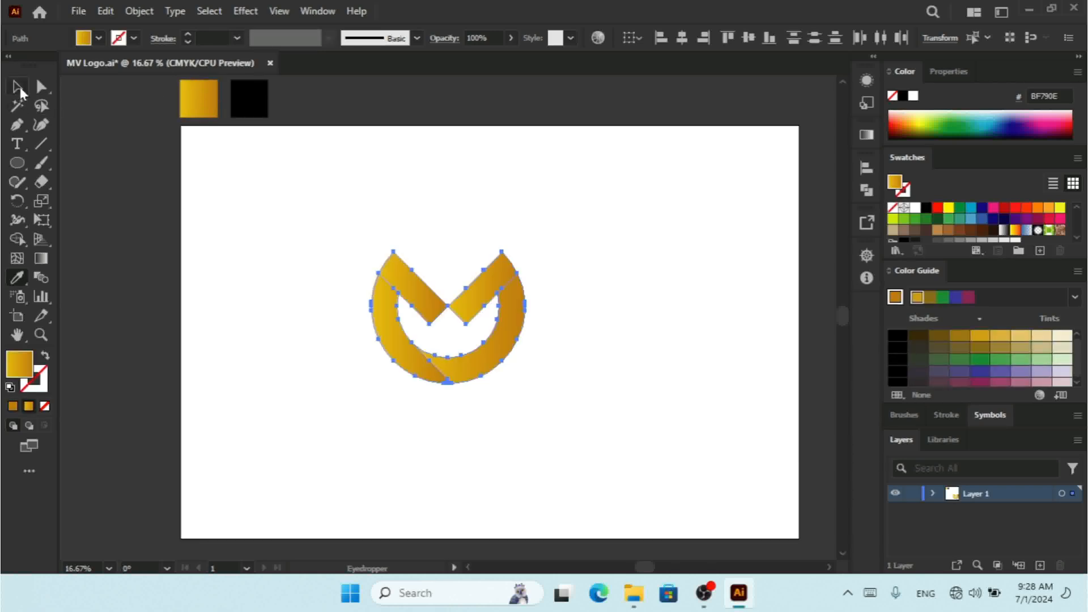
click(674, 250)
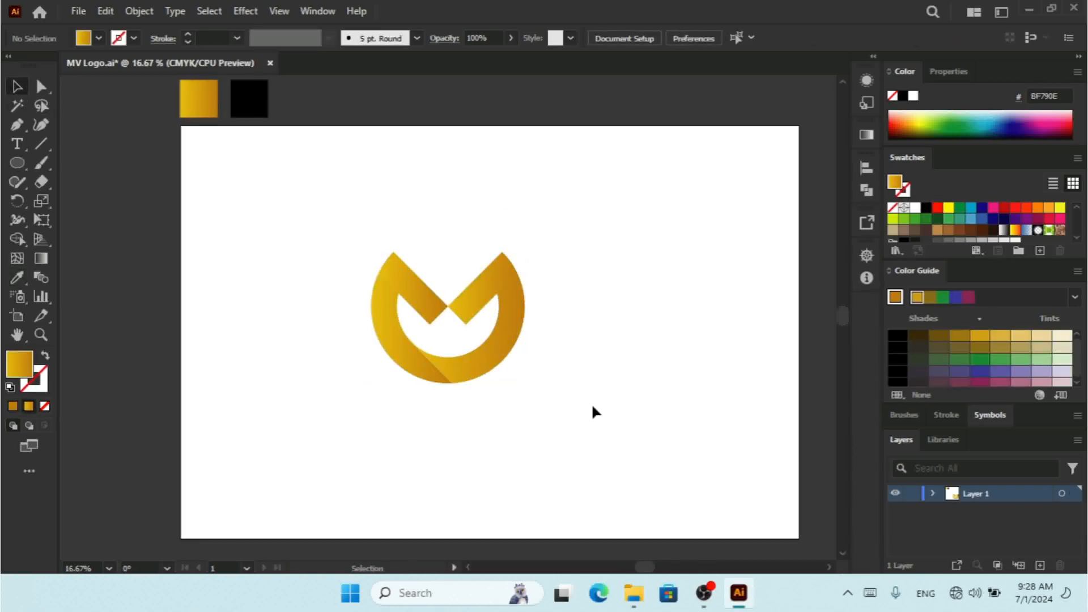
Step: Reverse the gold gradient direction on the right-hand ring piece
key(ctrl+plus)
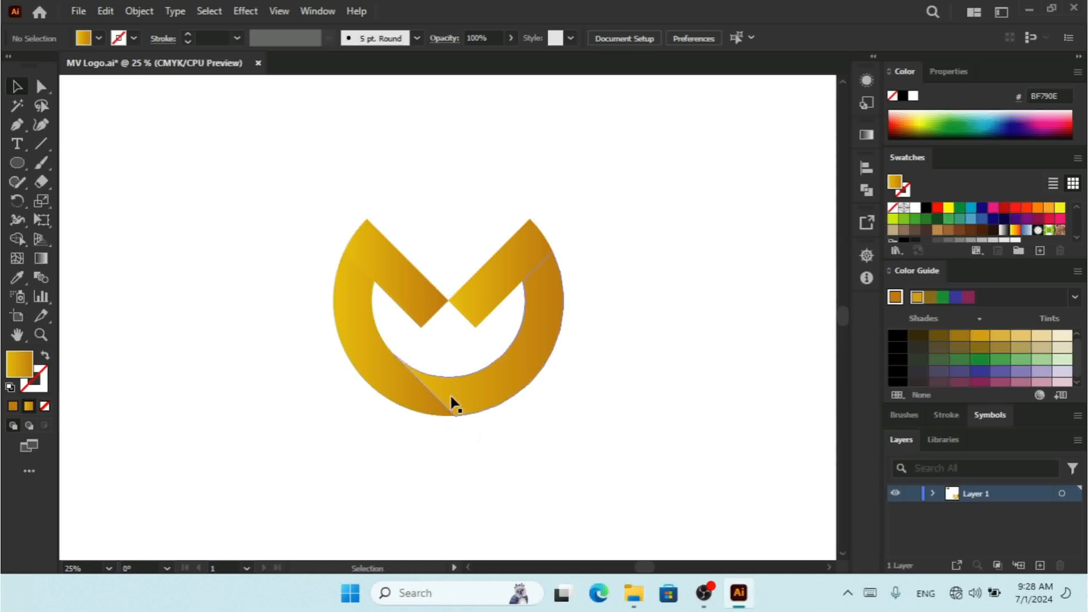
click(465, 400)
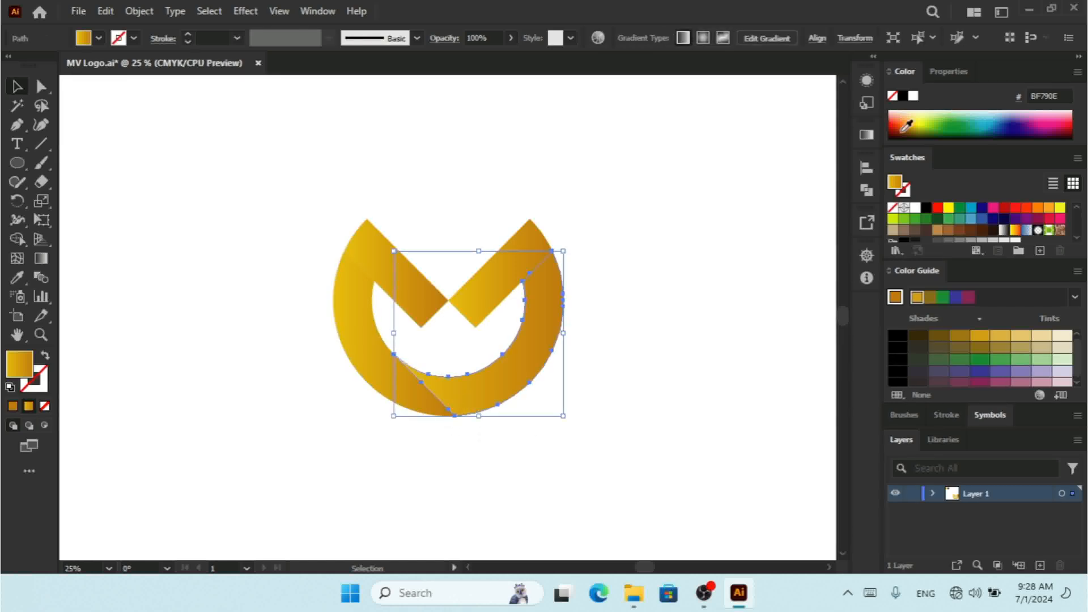
click(867, 135)
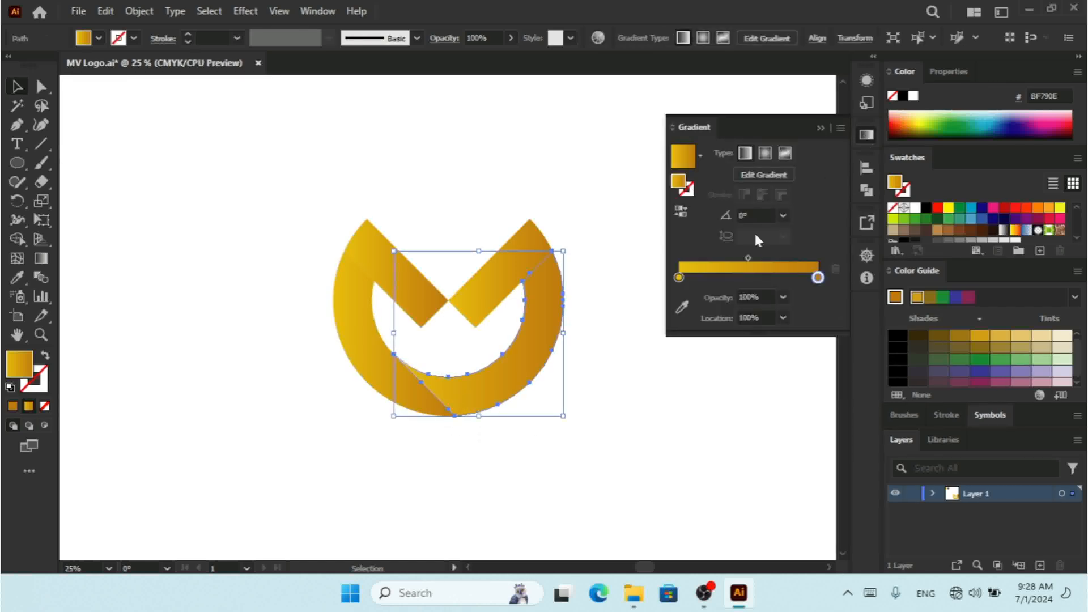
click(681, 212)
double_click(679, 278)
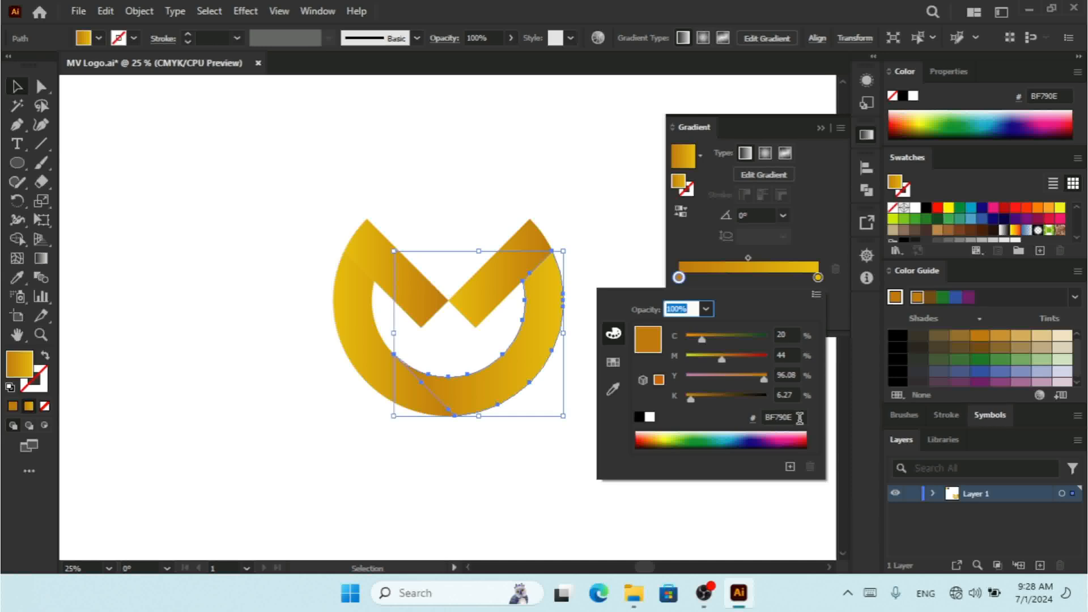
double_click(819, 278)
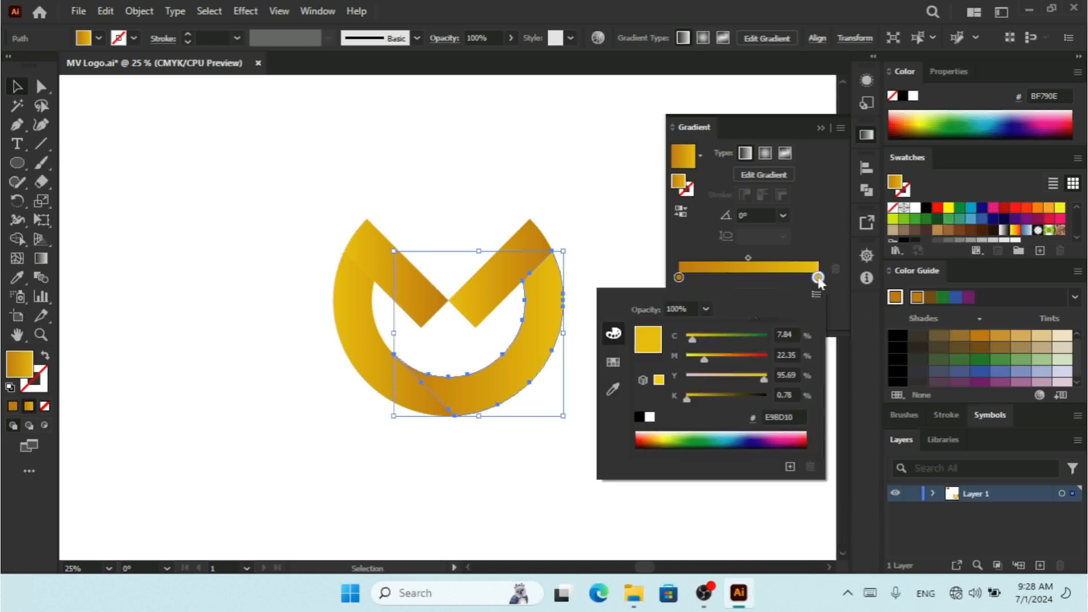
click(821, 128)
click(821, 127)
Step: Reverse the gold gradient direction on the lower-left ring piece
click(365, 340)
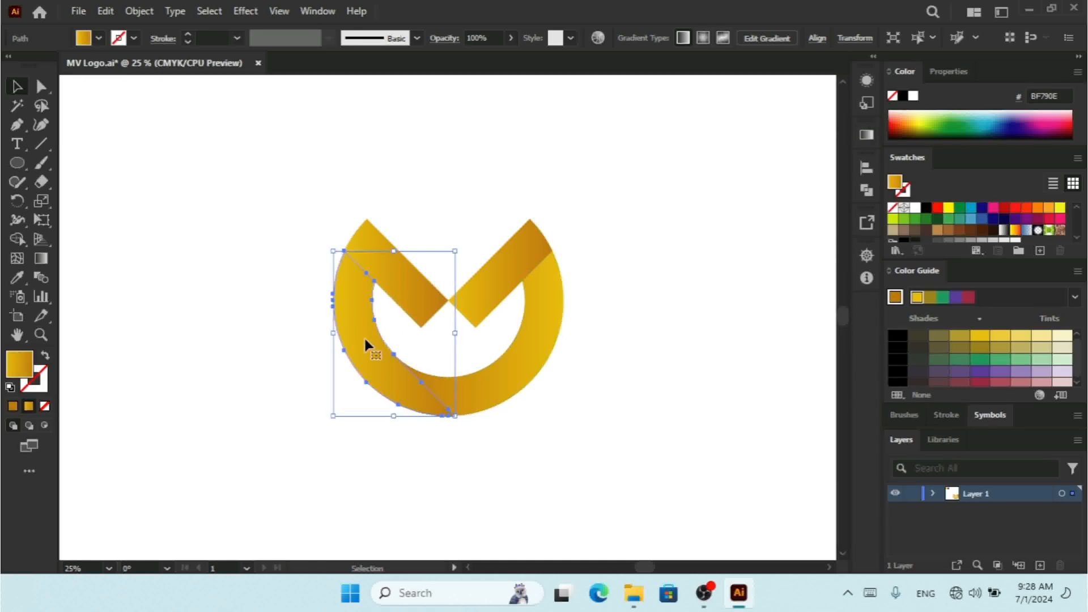
click(680, 200)
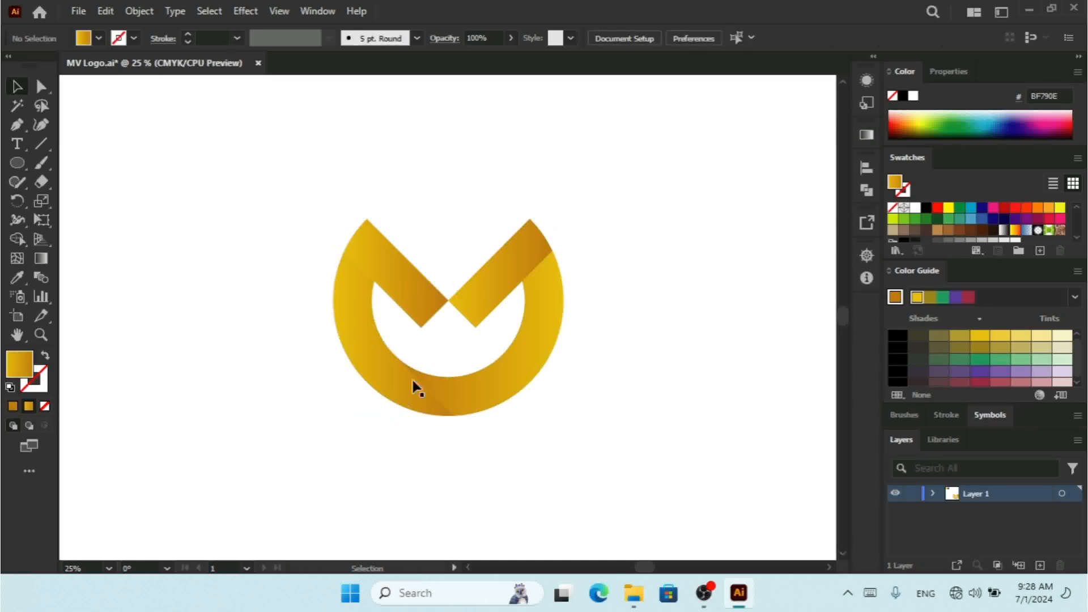
click(381, 382)
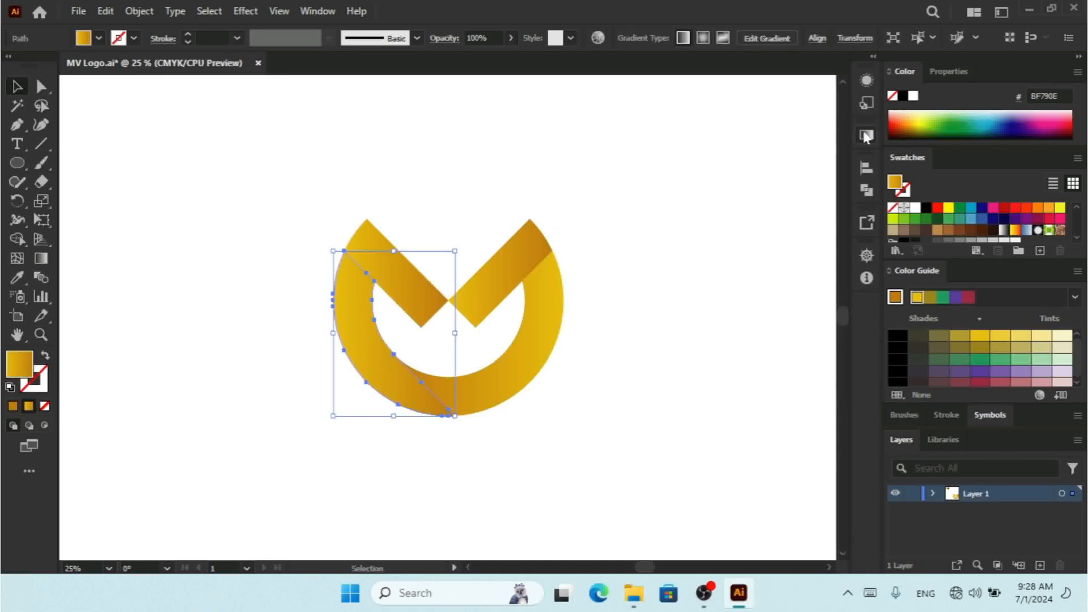
click(866, 134)
click(682, 213)
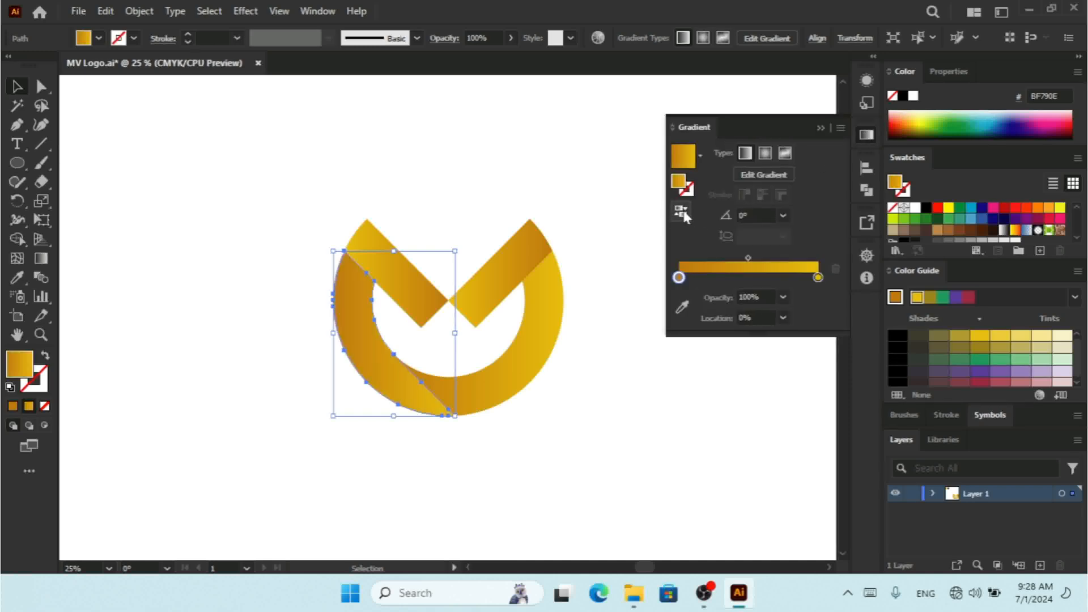
click(614, 431)
key(ctrl+minus)
key(ctrl+minus)
key(ctrl+minus)
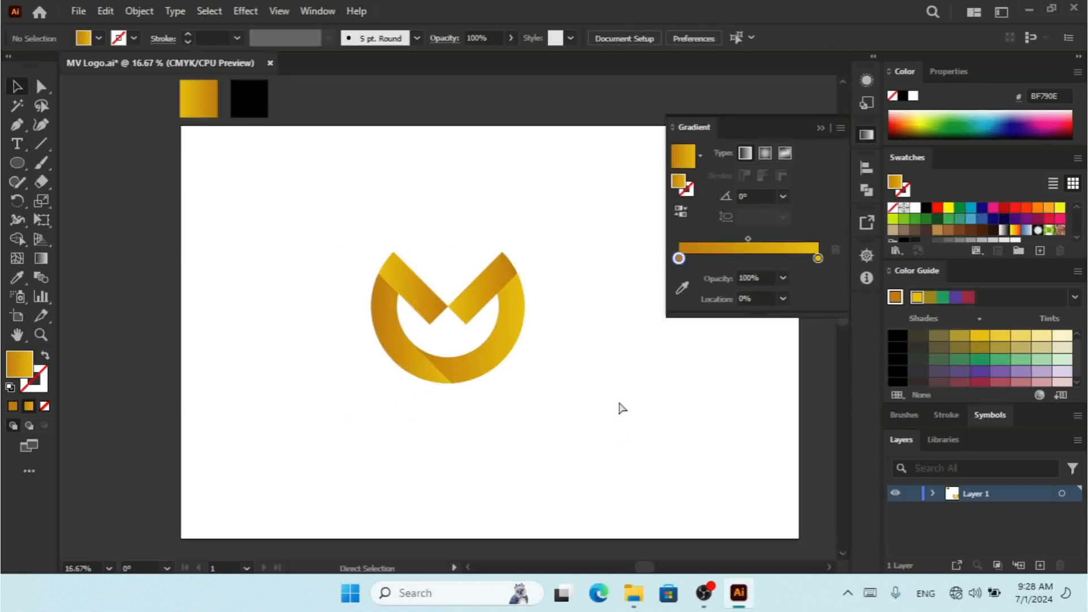
key(ctrl+plus)
key(ctrl+plus)
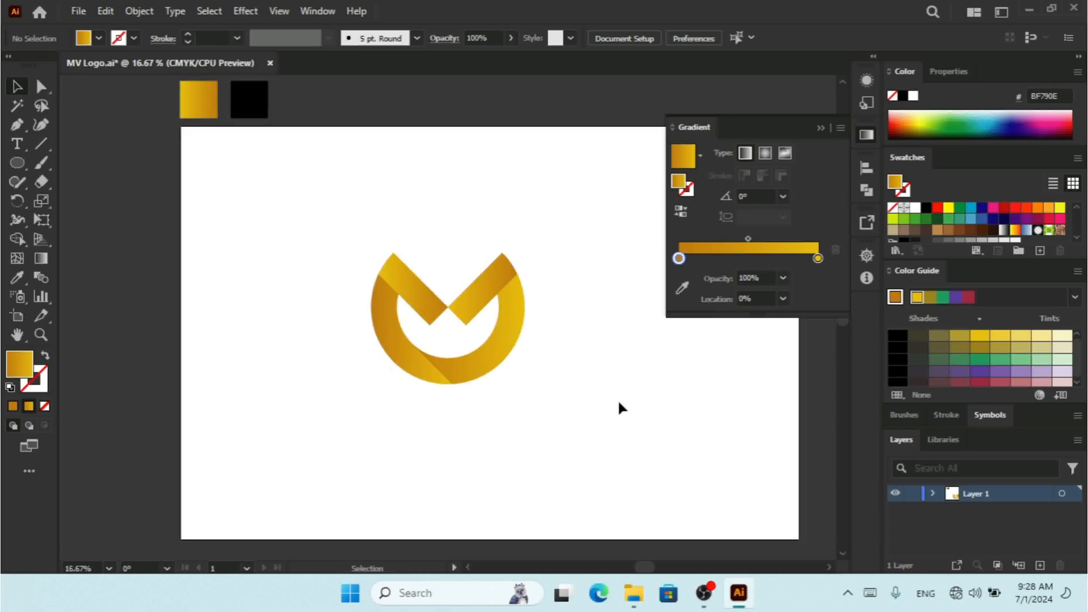
click(819, 128)
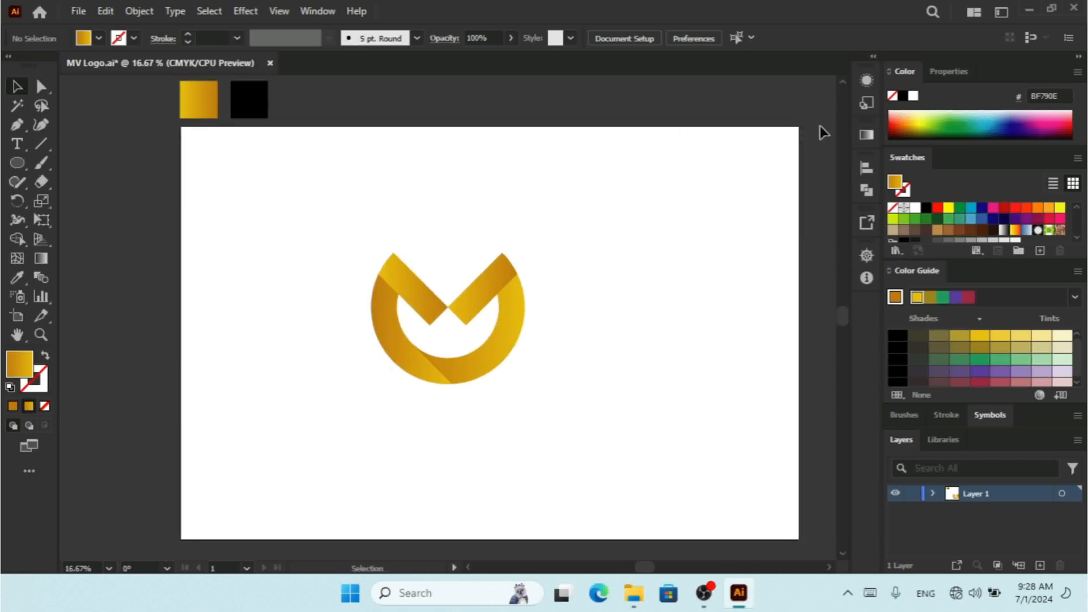
drag(583, 221, 310, 442)
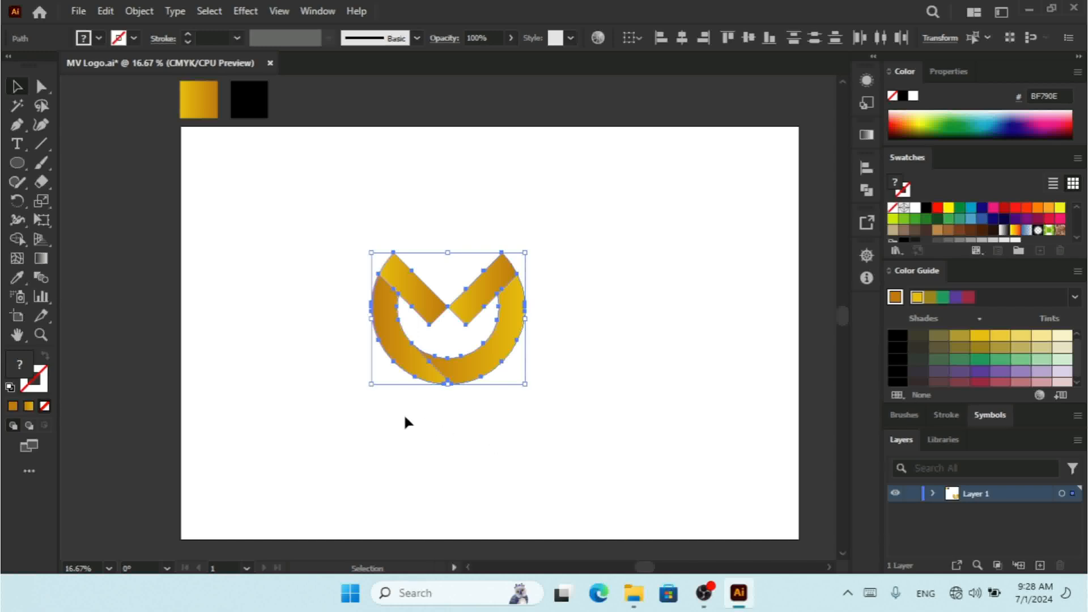
click(540, 431)
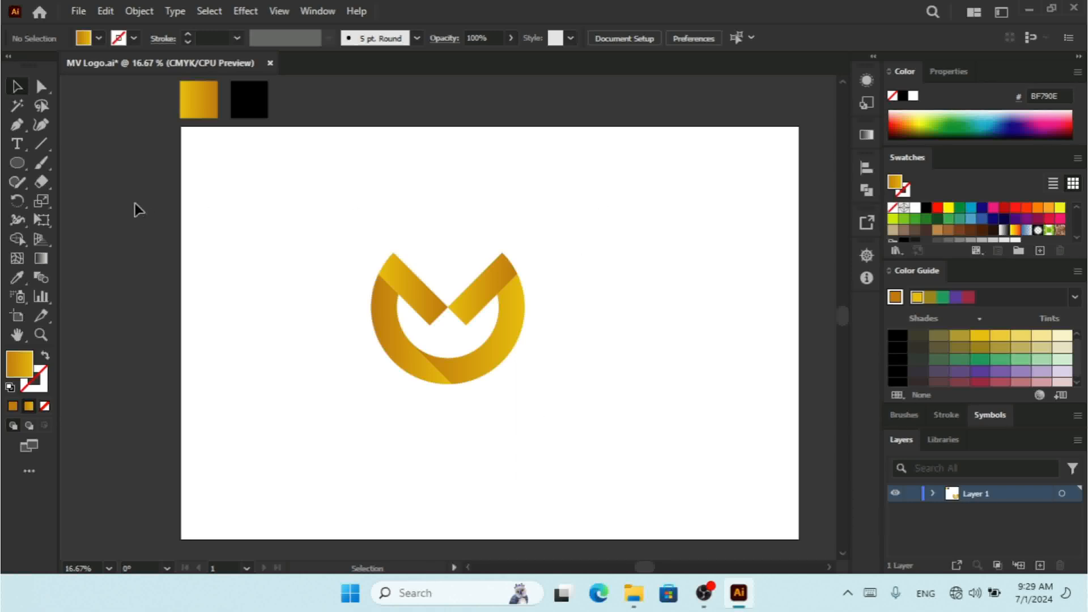
Step: Create a 3000 px by 2000 px rectangle starting at the artboard's upper-left area for the background
click(17, 164)
click(88, 163)
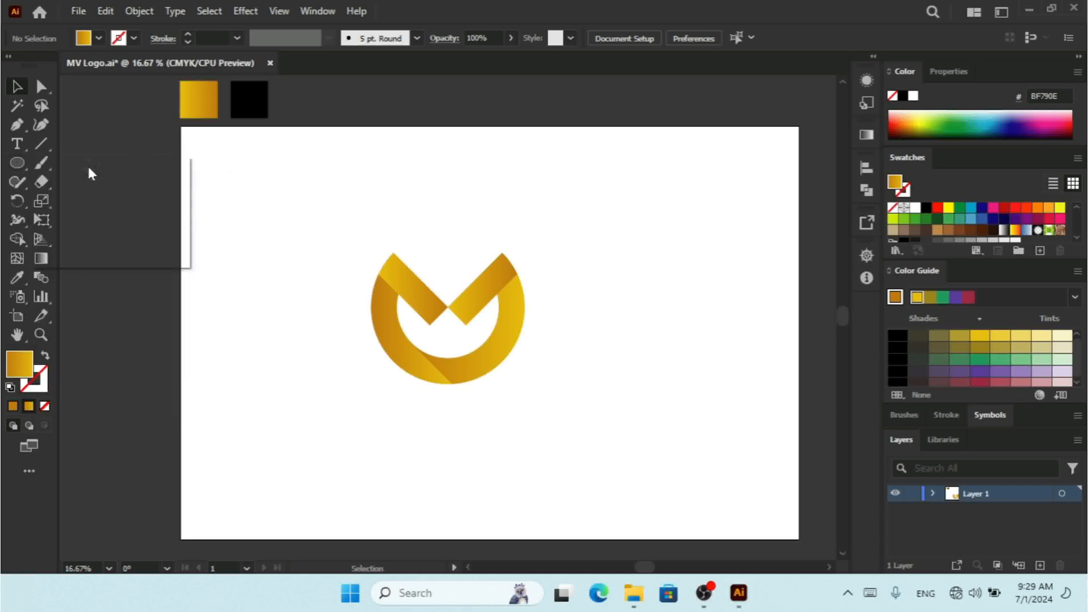
click(250, 203)
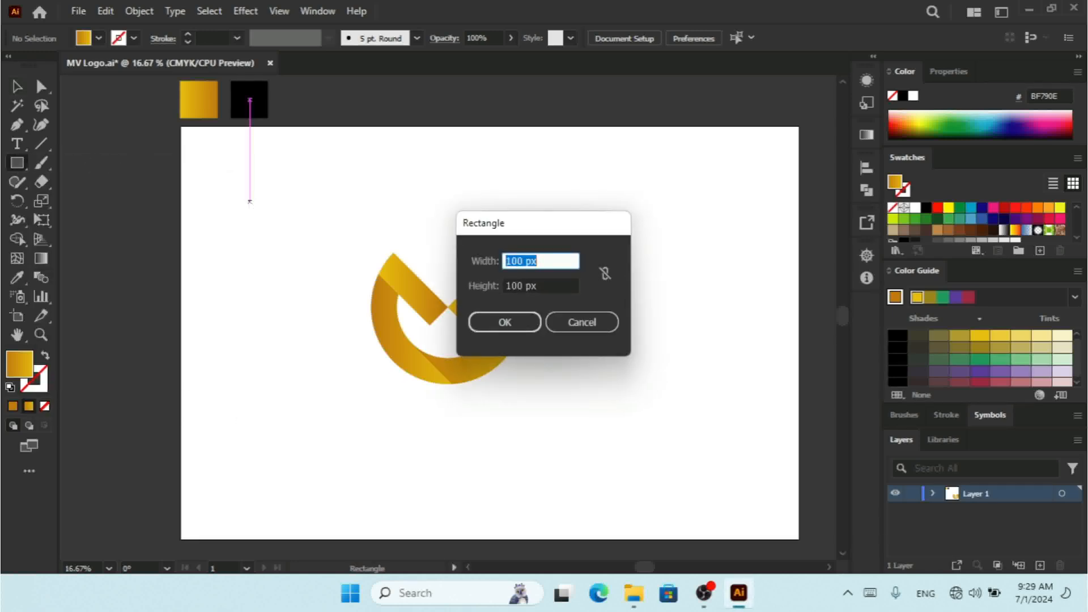
text(3000)
key(Tab)
text(2)
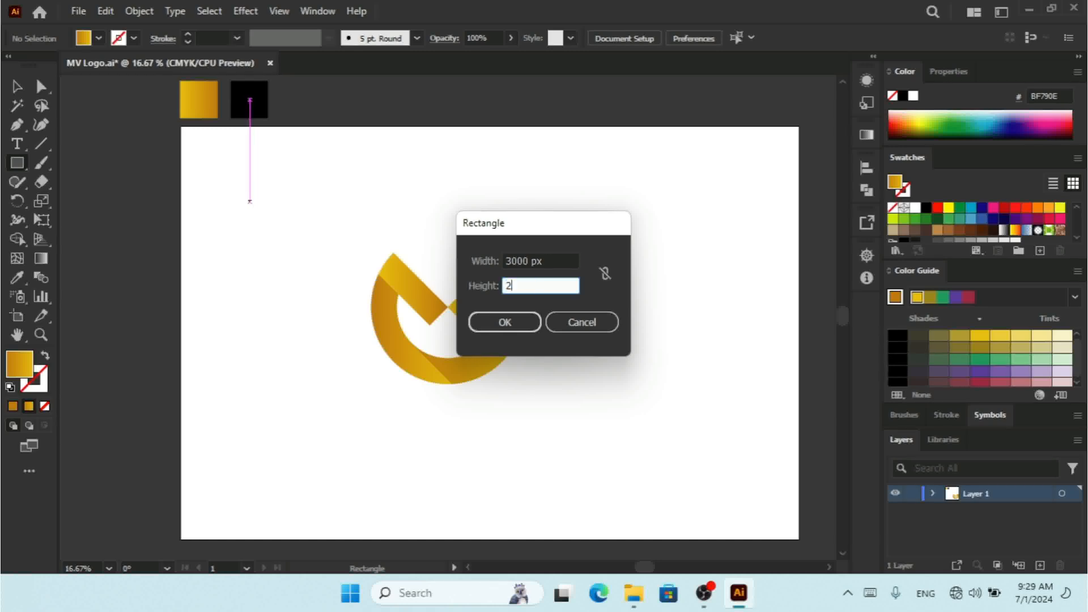
text(000)
key(Return)
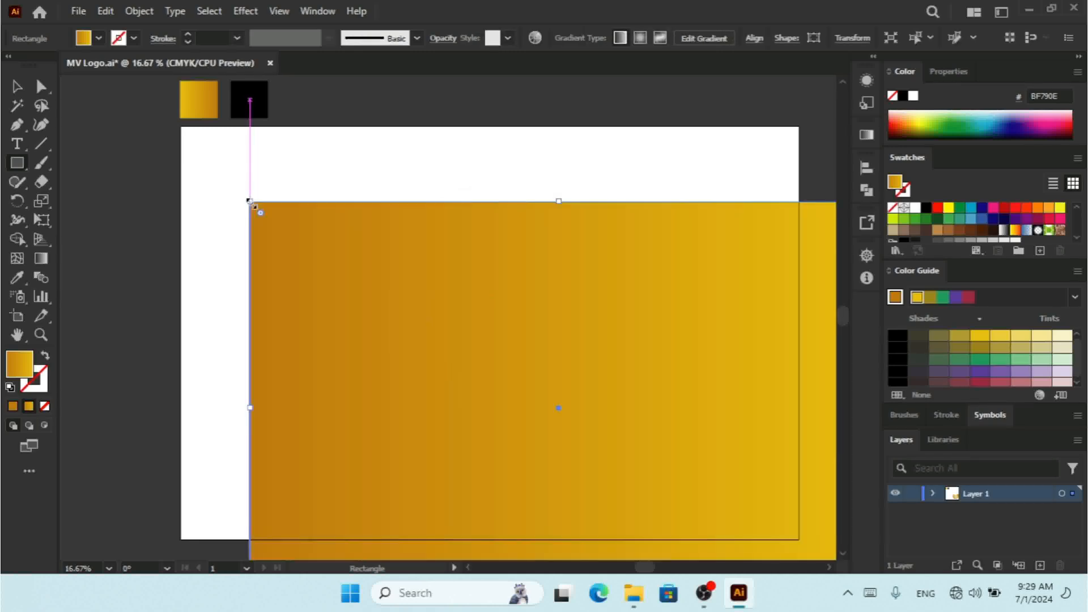
Step: Align the background rectangle to the artboard's horizontal and vertical centers
click(17, 87)
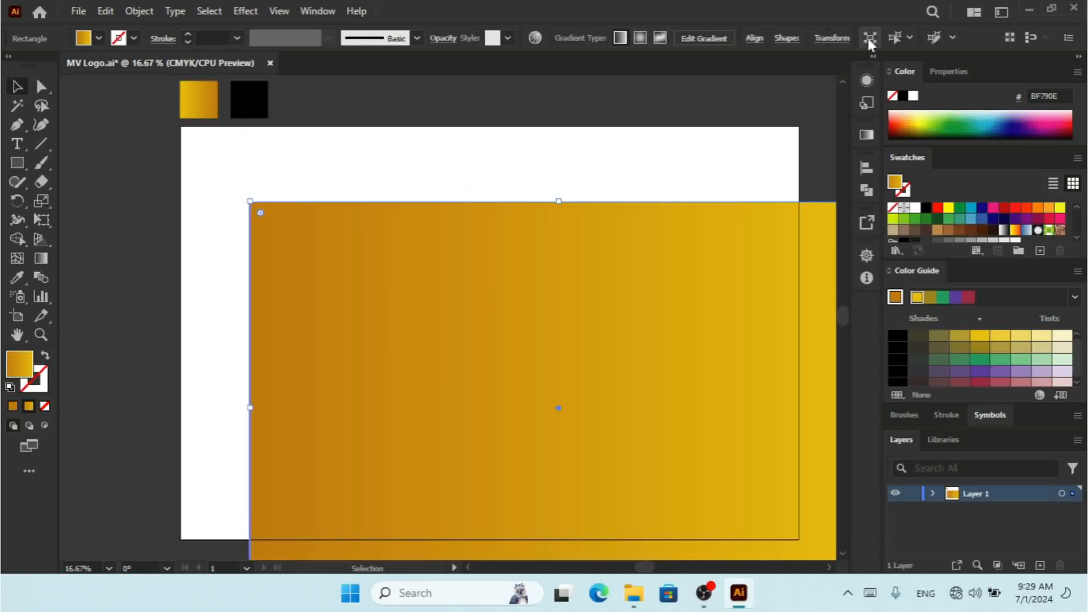
click(754, 38)
click(615, 84)
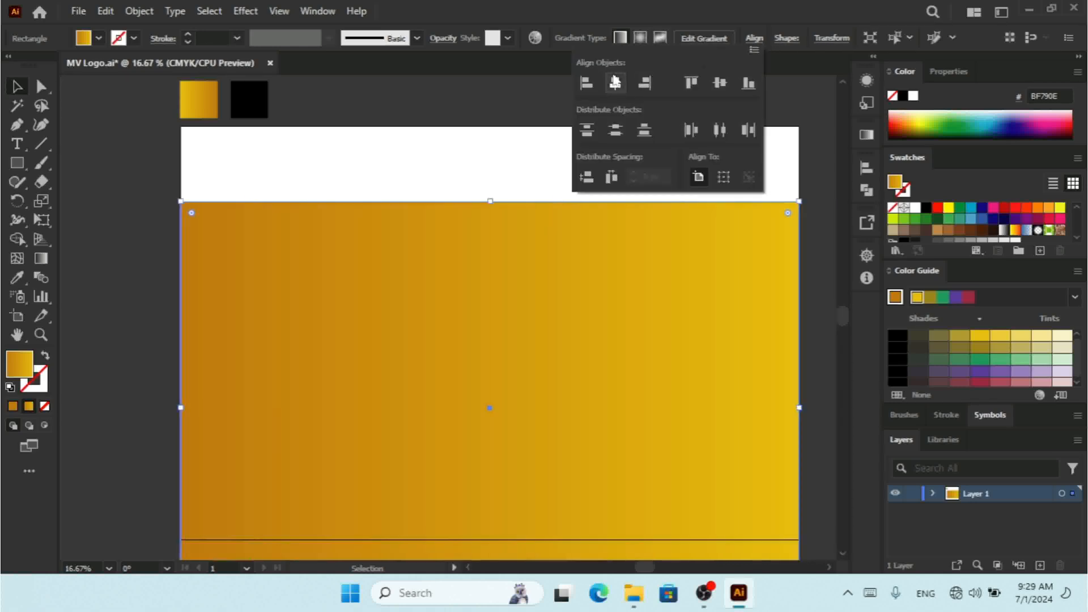
click(718, 83)
Step: Fill the background rectangle with solid black
click(902, 96)
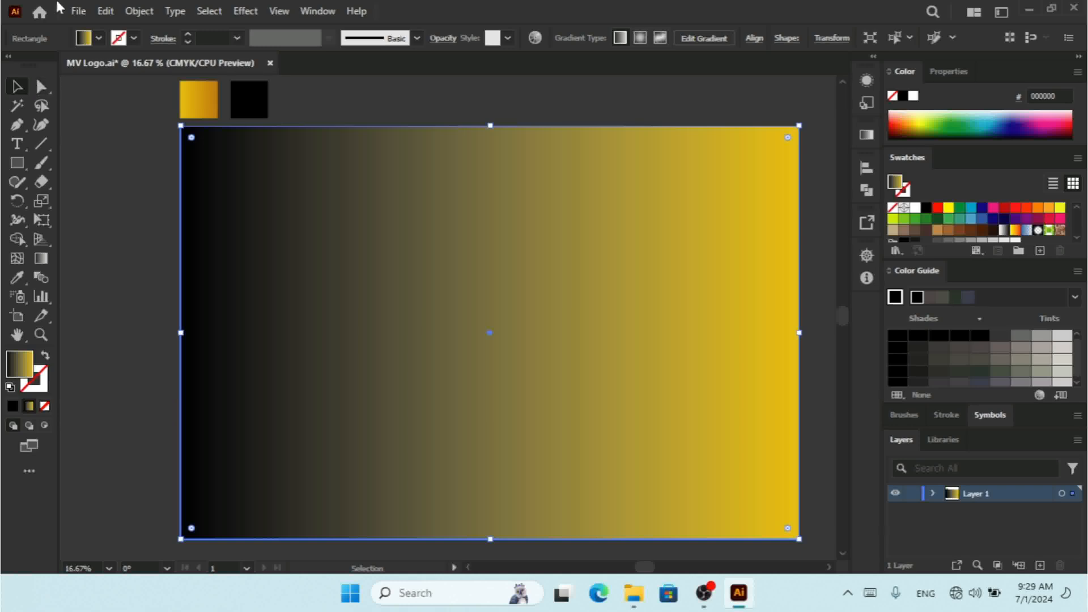
click(99, 38)
click(48, 65)
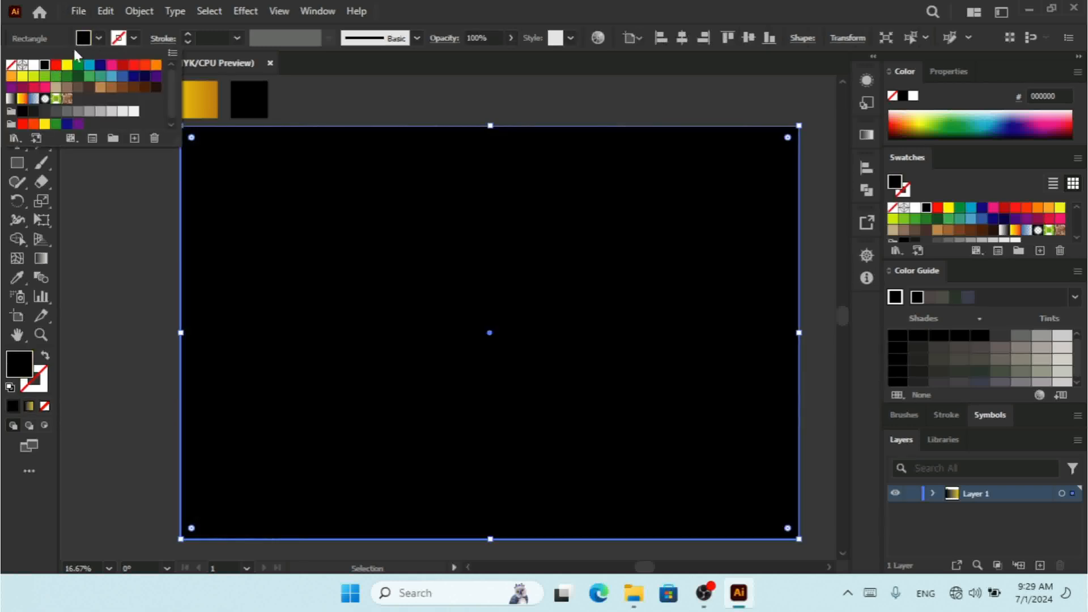
click(100, 39)
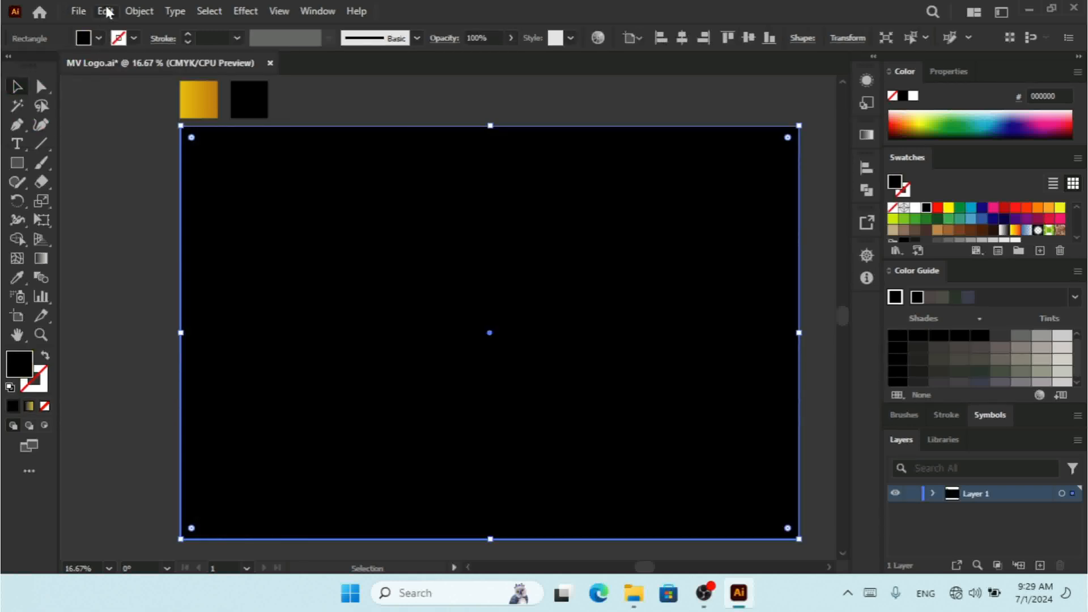
Step: Split the background rectangle into a grid of 2 rows and 2 columns
click(106, 12)
mouse_move(134, 13)
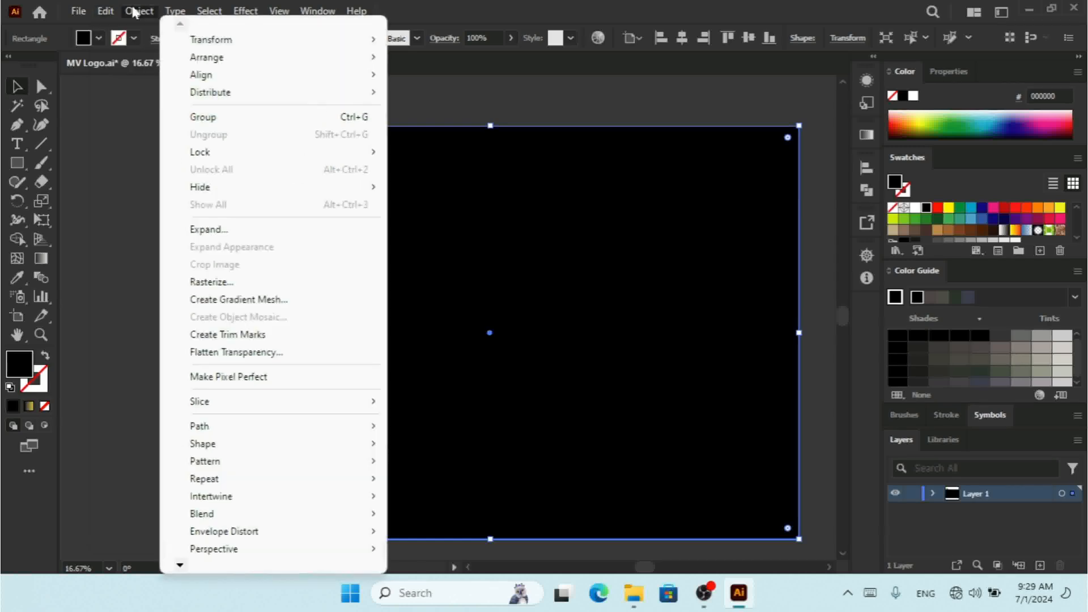
mouse_move(306, 433)
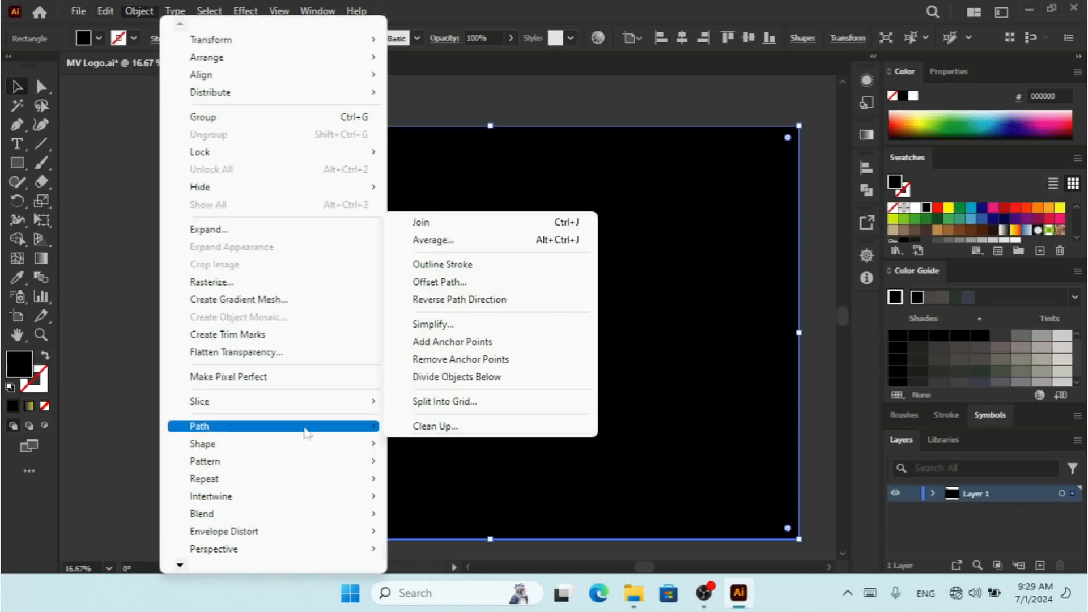
click(443, 401)
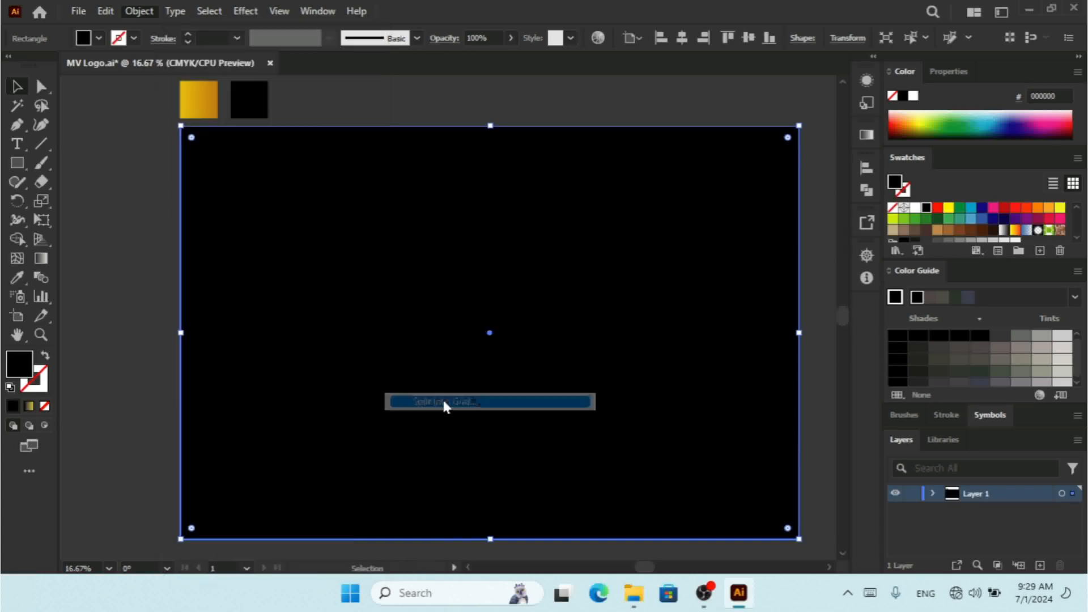
click(603, 227)
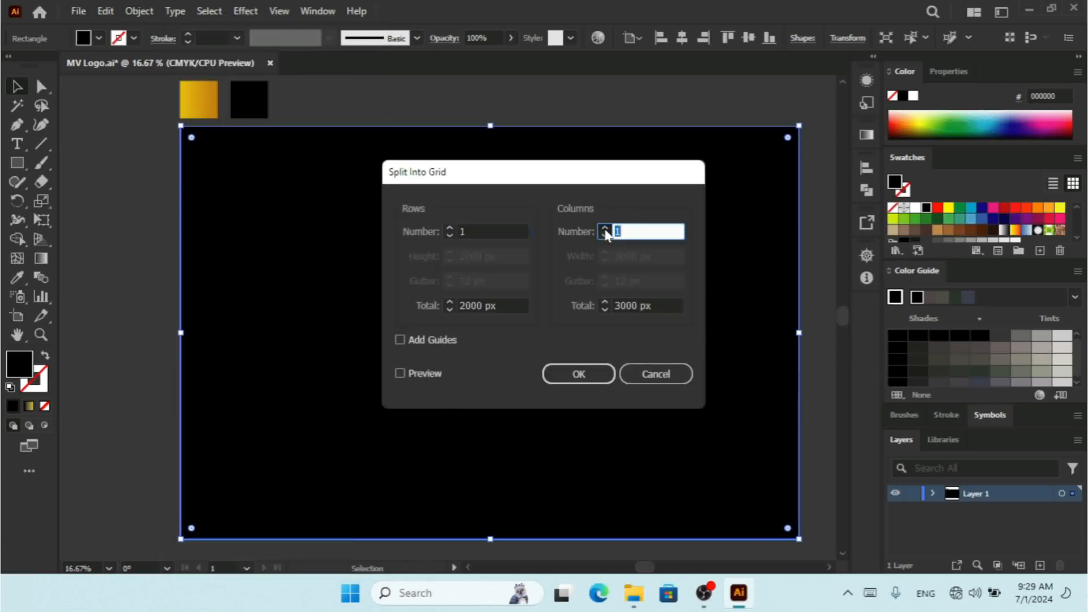
click(414, 376)
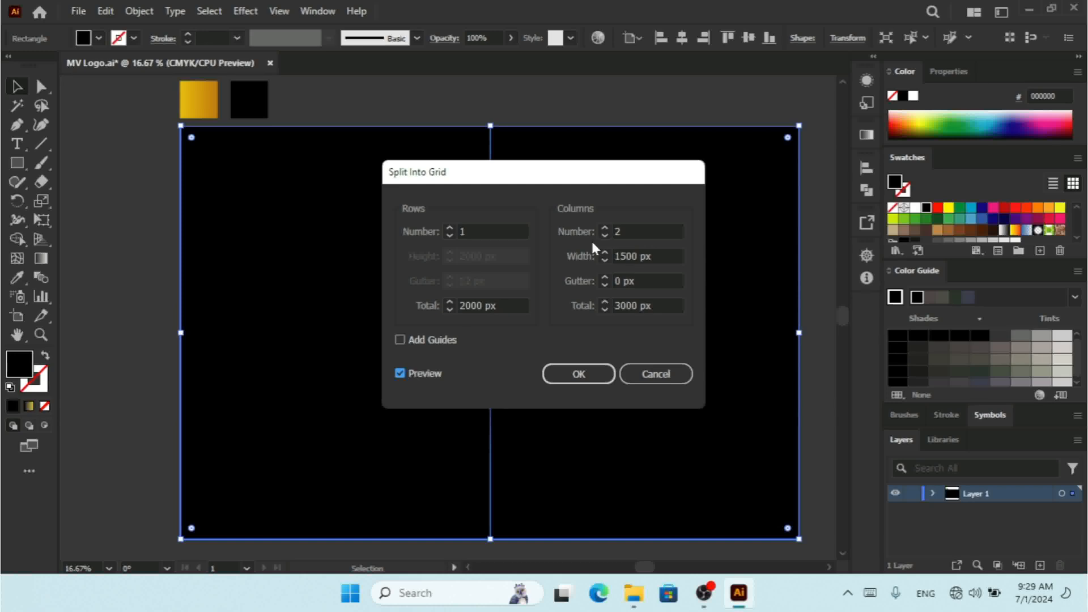
click(449, 228)
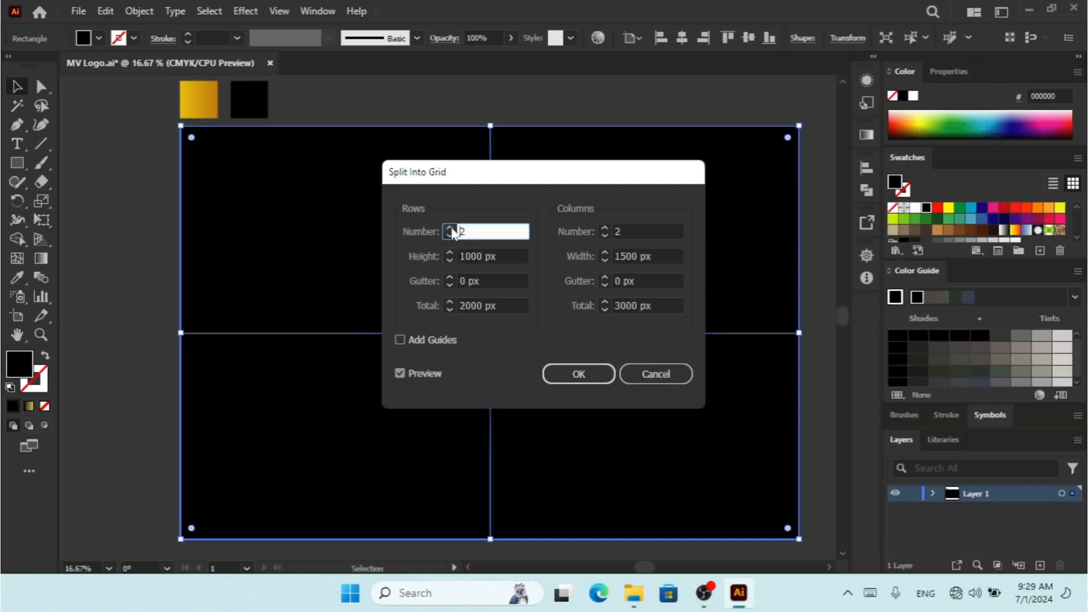
click(589, 376)
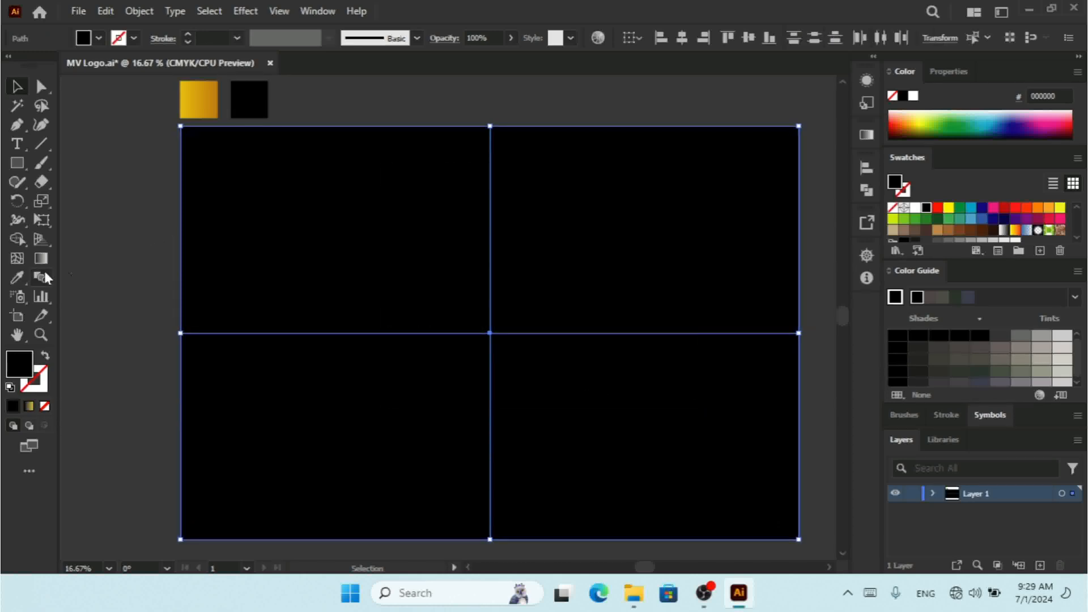
Step: Remove the top-left and bottom-right grid cells with the Shape Builder tool
click(23, 234)
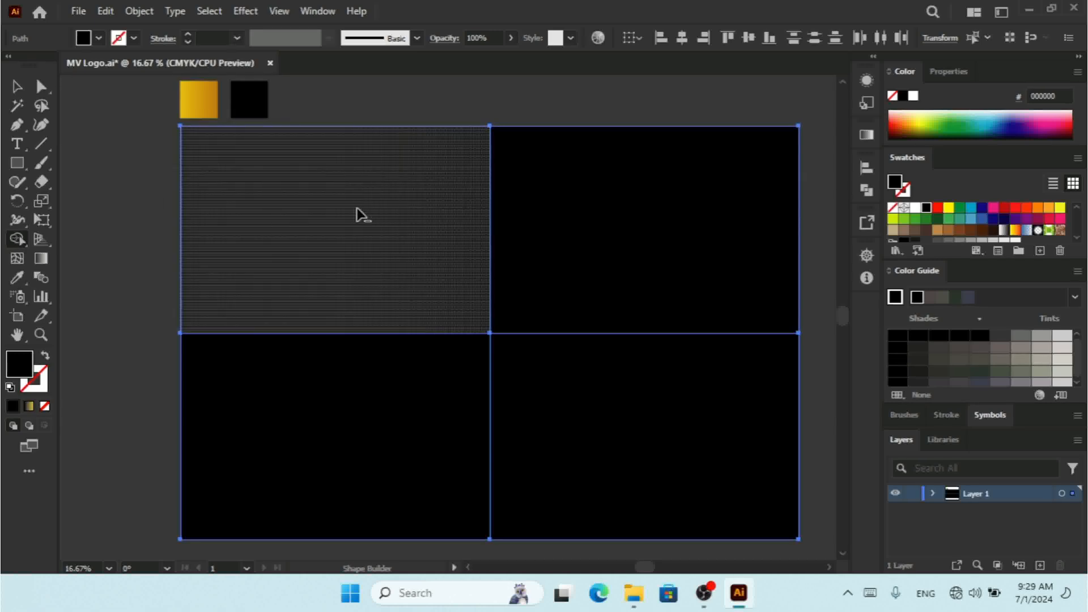
alt+click(344, 235)
drag(728, 415, 647, 483)
key(v)
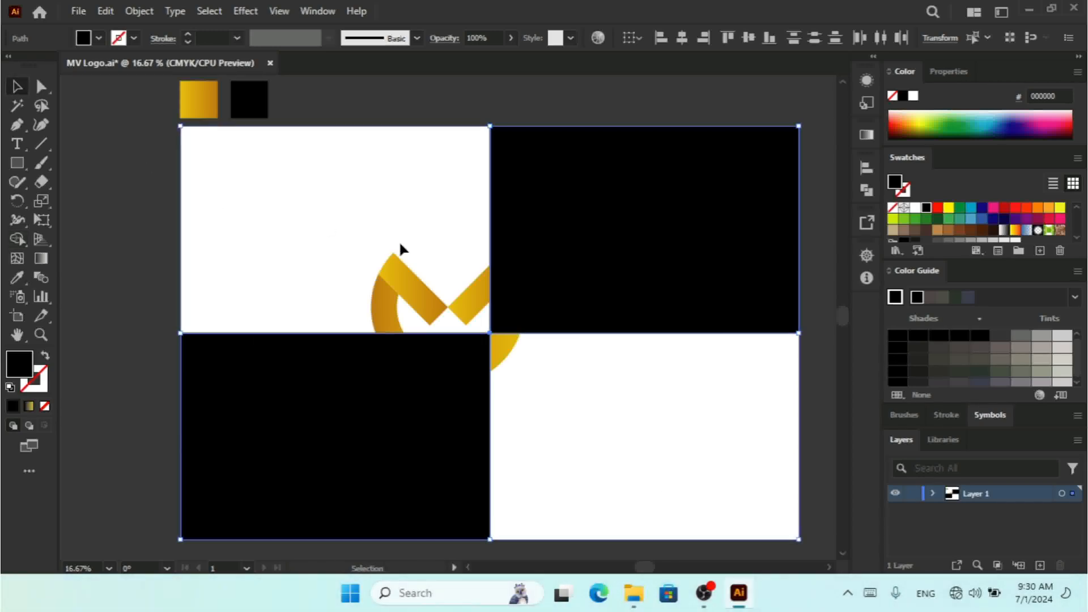
click(427, 283)
drag(427, 283, 328, 246)
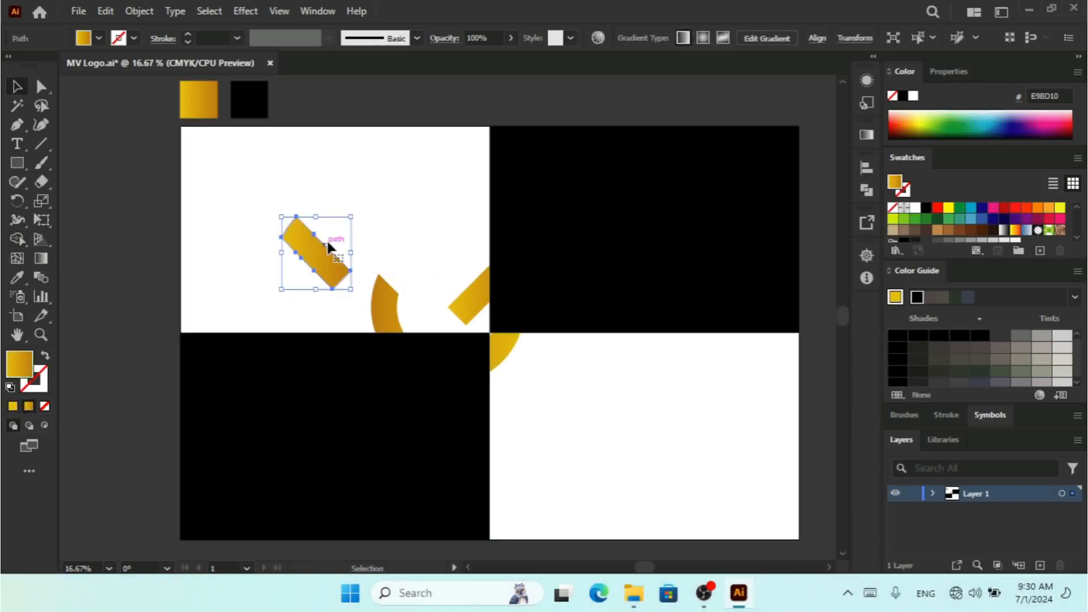
key(ctrl+z)
Step: Send the top-right and bottom-left black cells to the back, behind the logo
click(595, 246)
shift+click(434, 400)
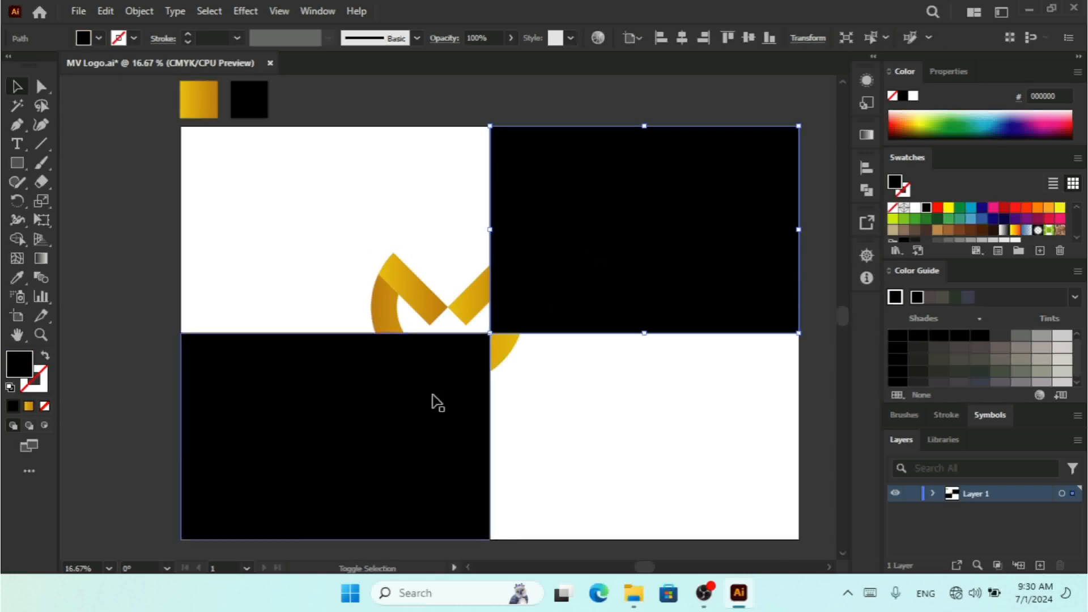
right_click(433, 400)
mouse_move(572, 492)
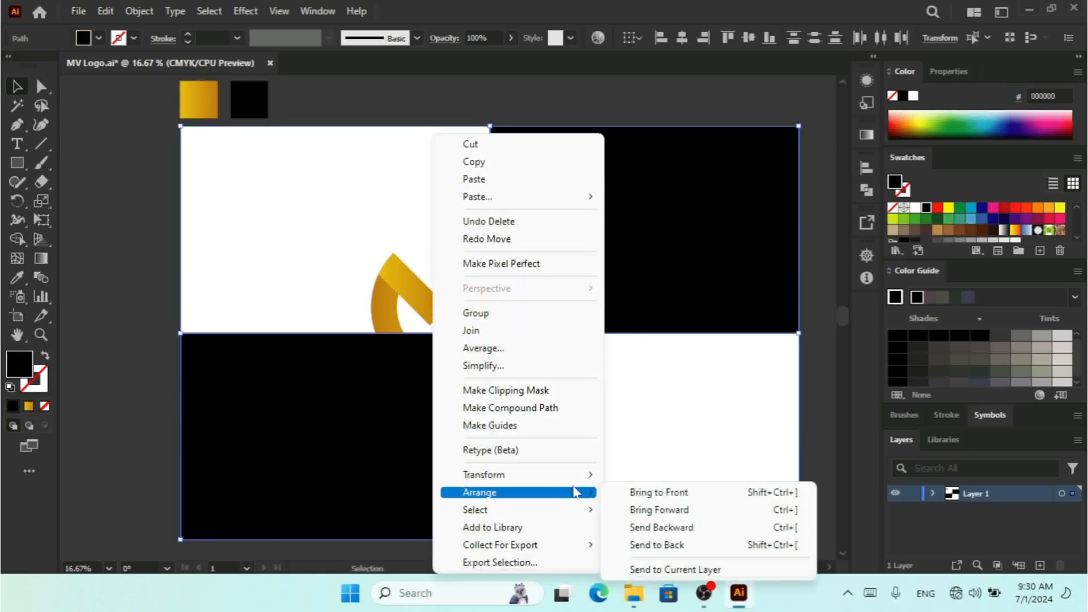
click(652, 544)
click(651, 437)
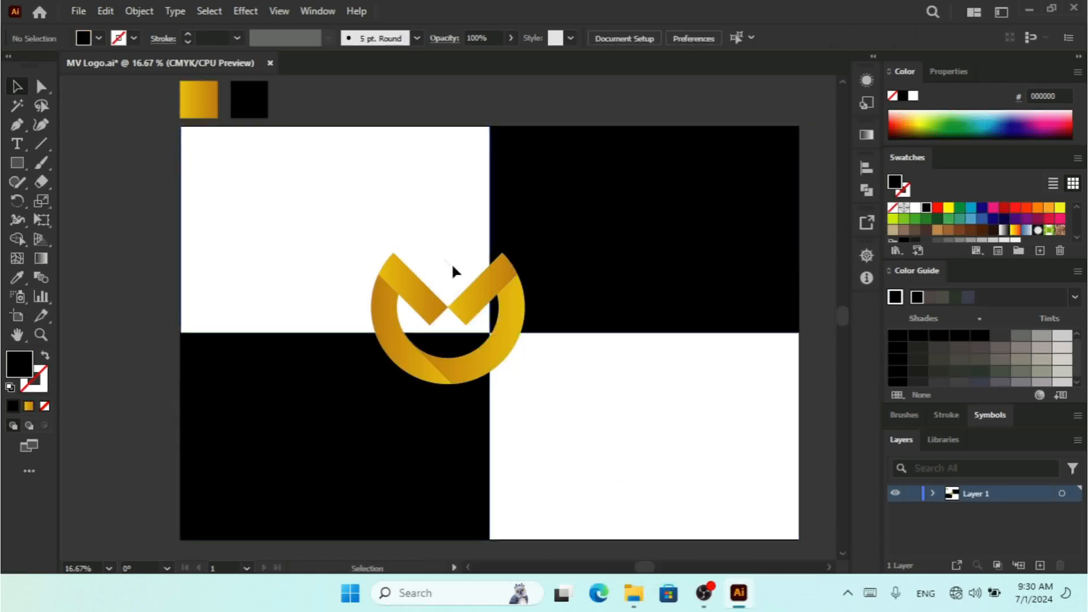
Step: Group the logo pieces and scale the group down slightly
click(406, 282)
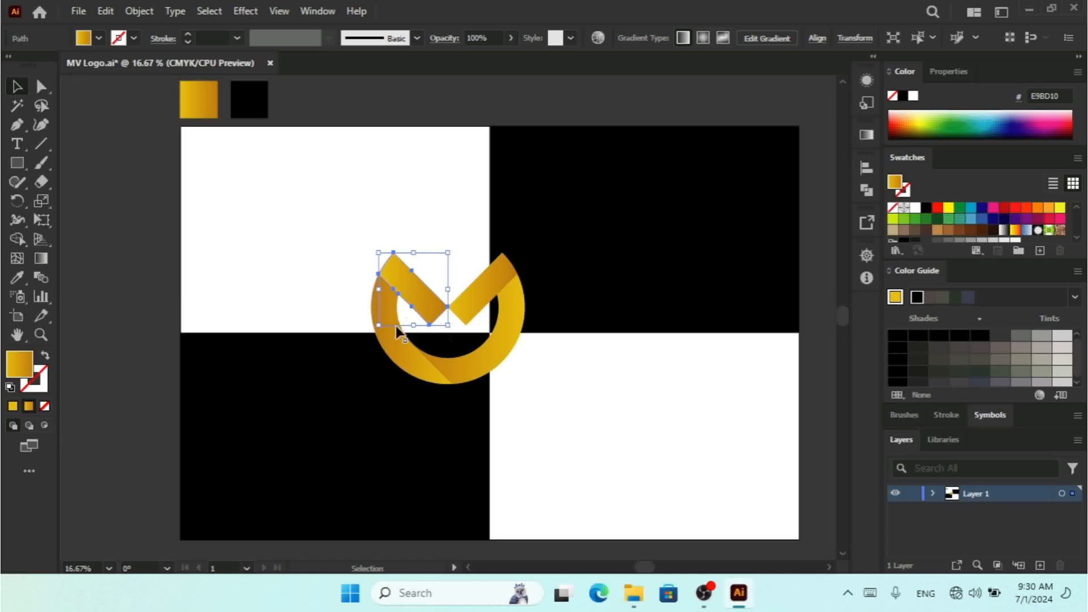
shift+click(490, 367)
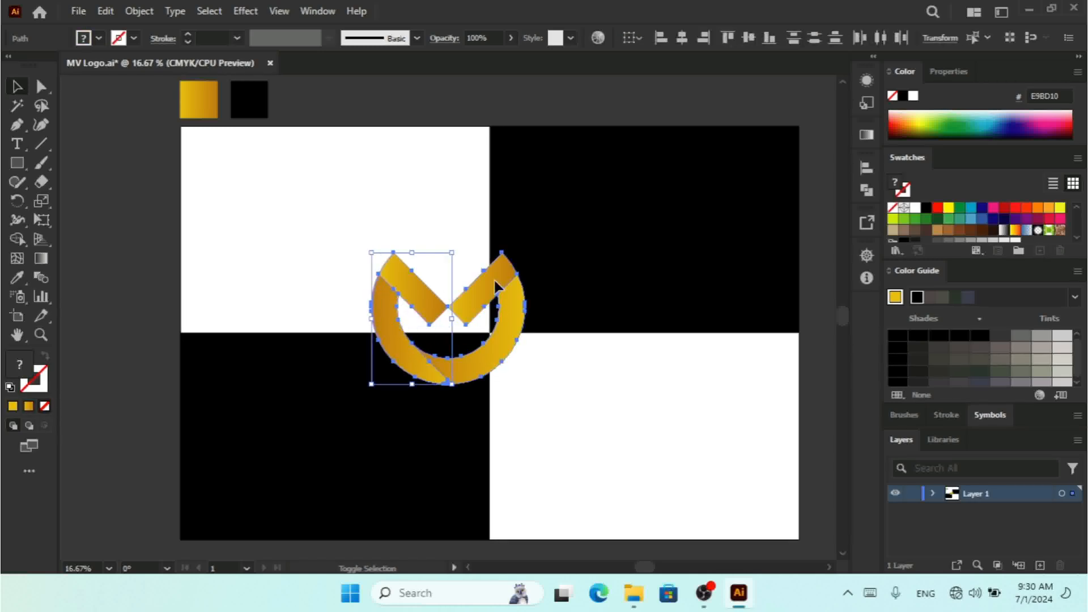
key(ctrl+g)
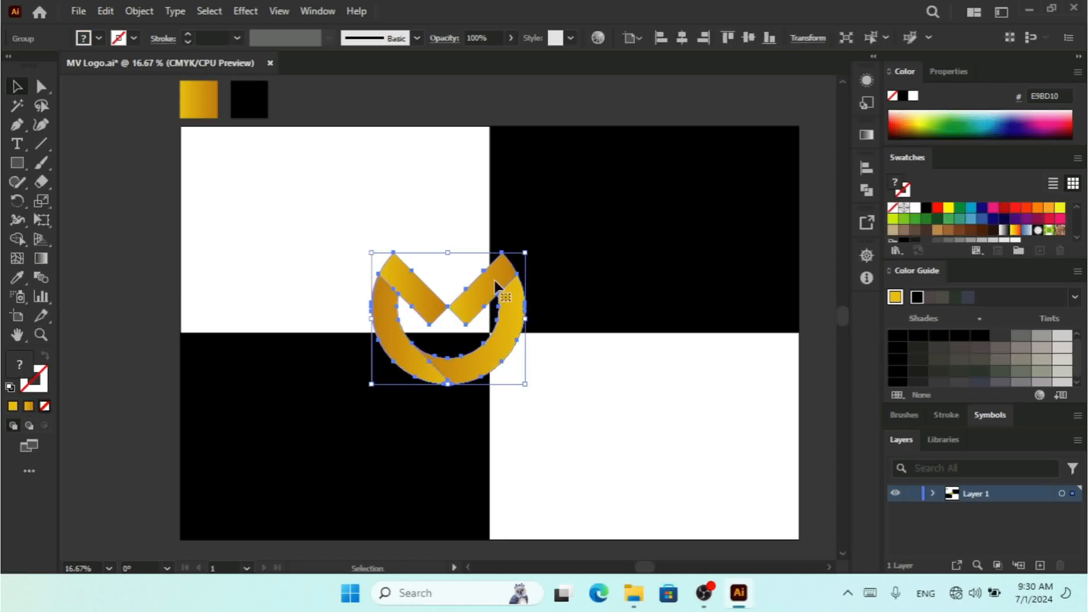
drag(527, 386, 509, 370)
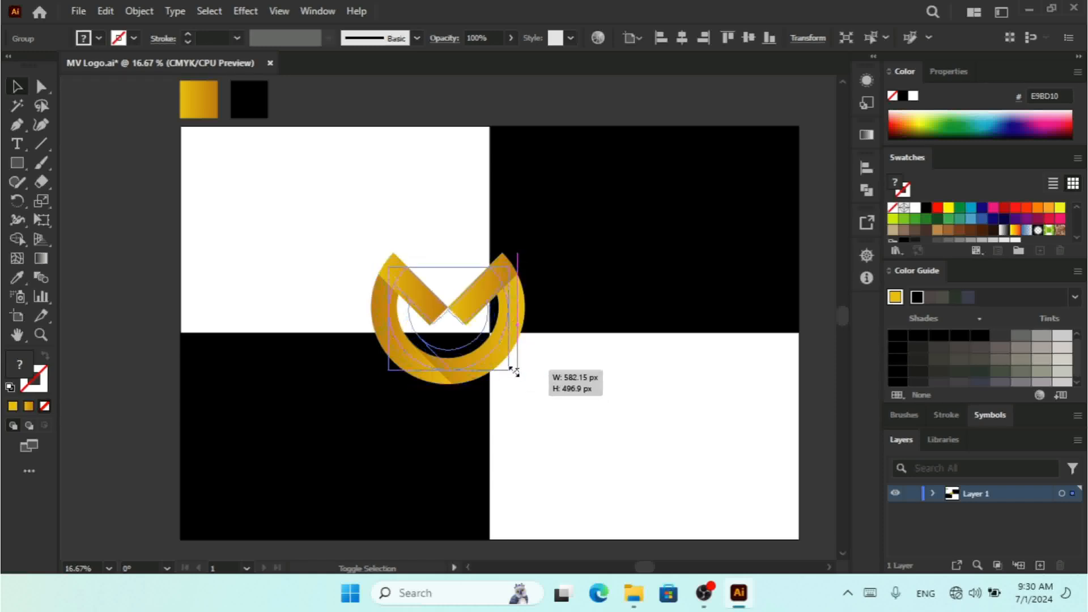
Step: Place a copy of the logo in the bottom-left black cell and select it
drag(470, 295, 338, 420)
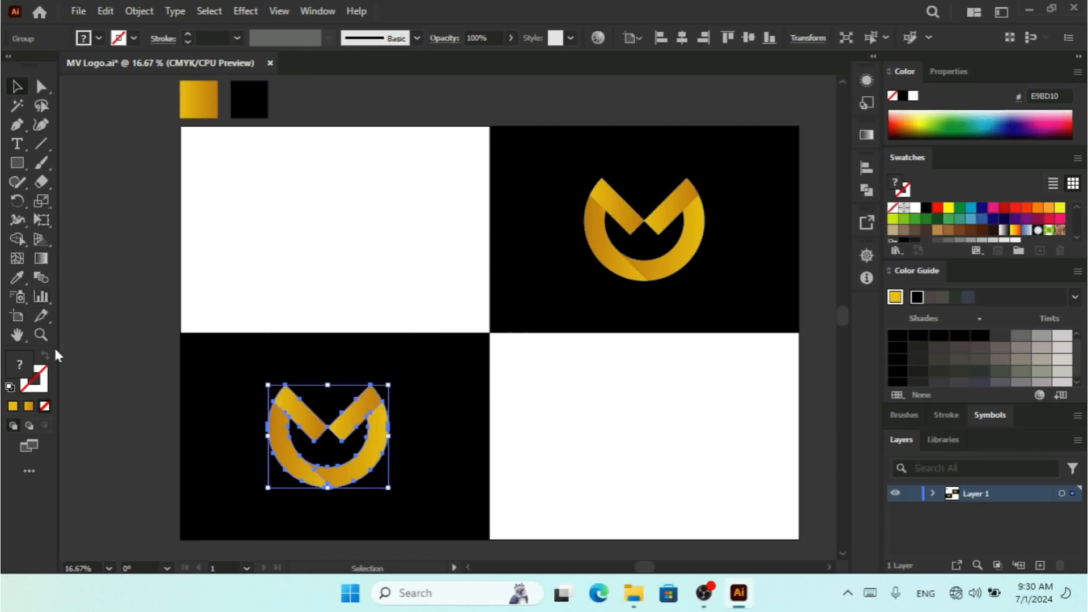
click(112, 351)
click(309, 432)
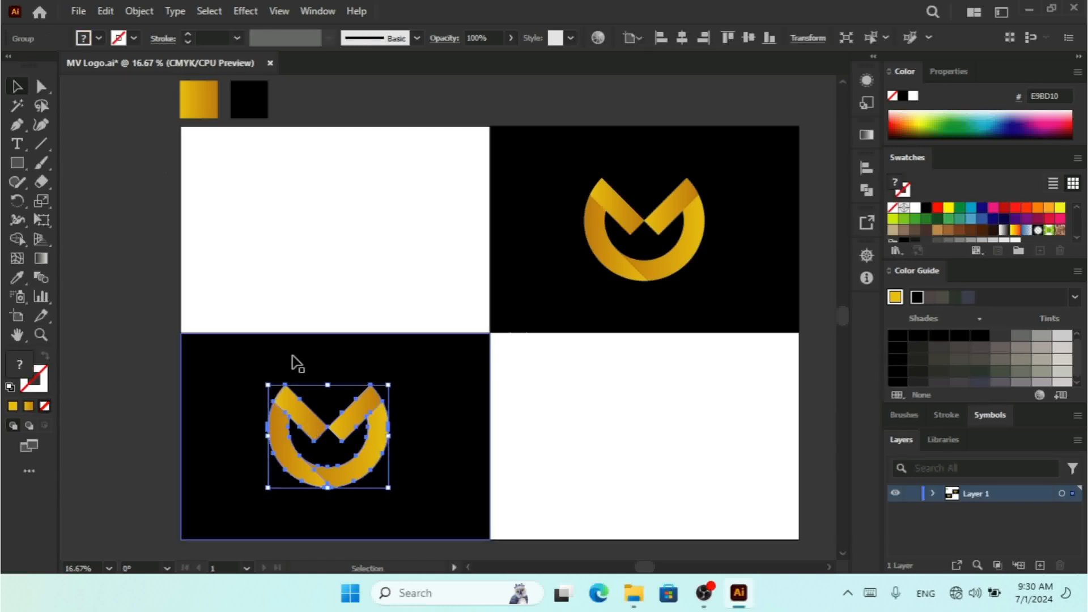
Step: Give the bottom-left logo a 0.5 px stroke and ungroup it
click(187, 34)
click(187, 35)
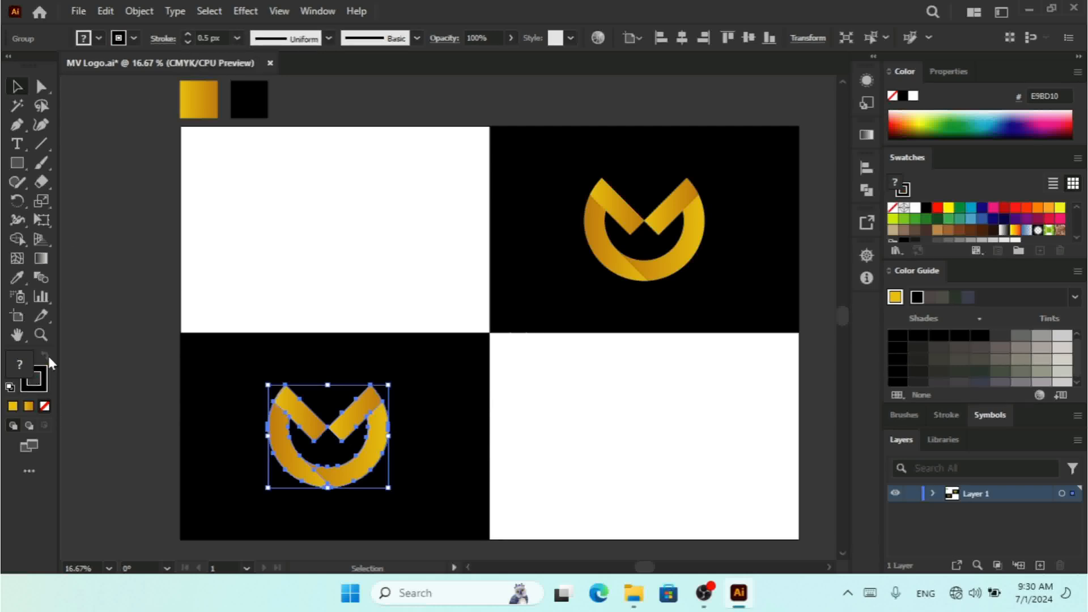
right_click(341, 416)
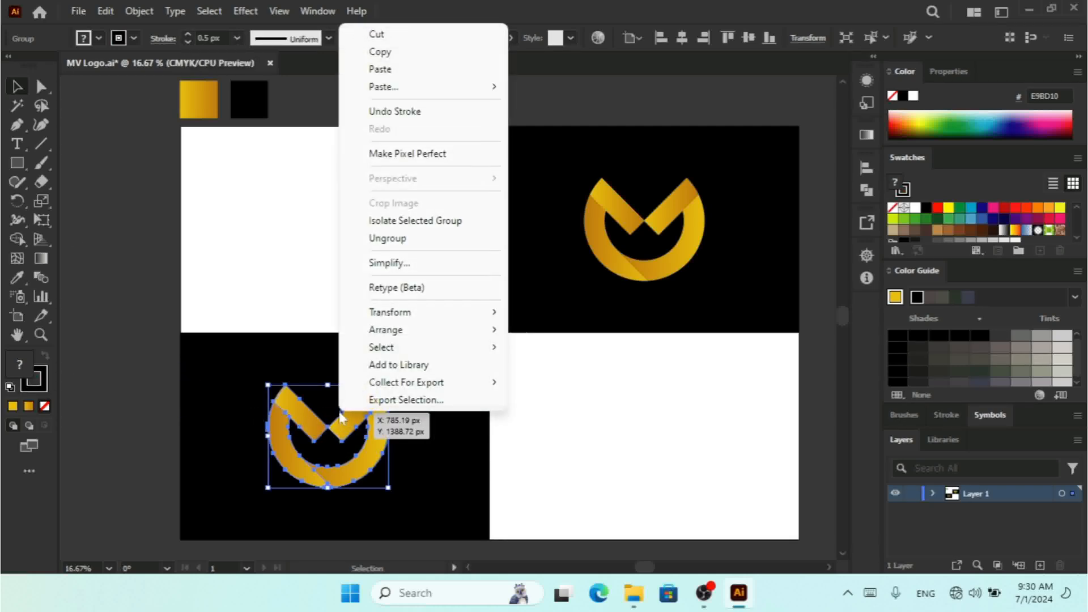
click(397, 238)
click(584, 437)
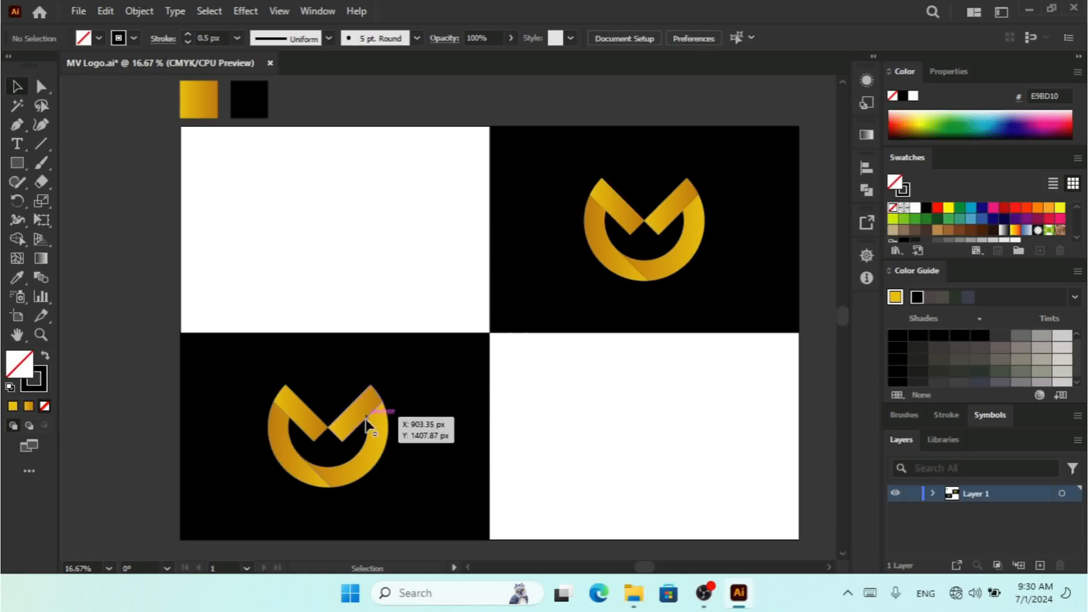
Step: Select all bottom-left logo pieces and apply the gold gradient swatch to them with the Eyedropper
drag(116, 384, 450, 427)
shift+click(452, 410)
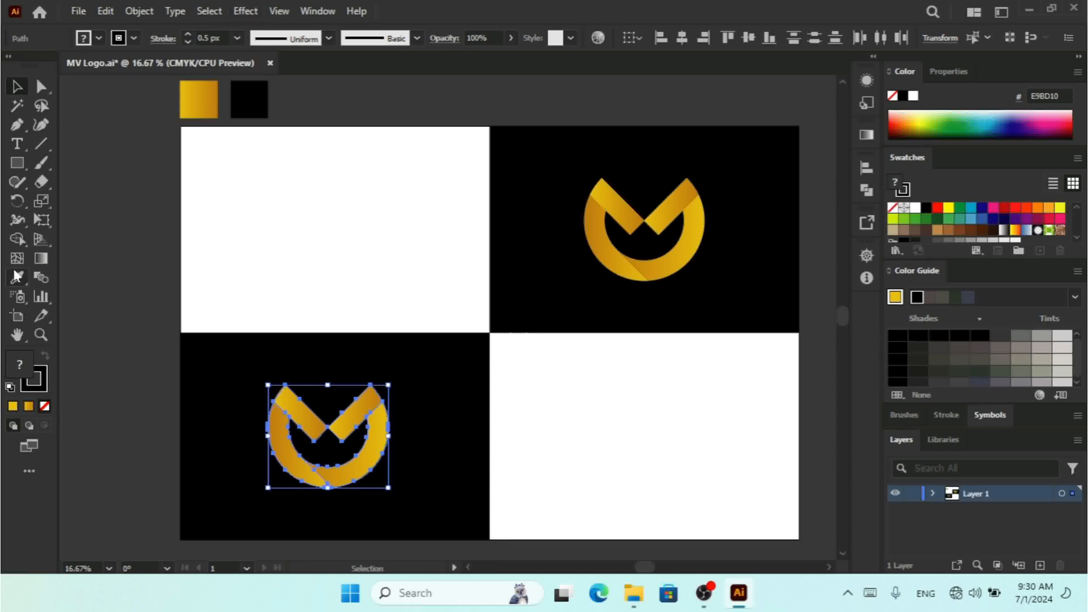
click(98, 38)
click(56, 65)
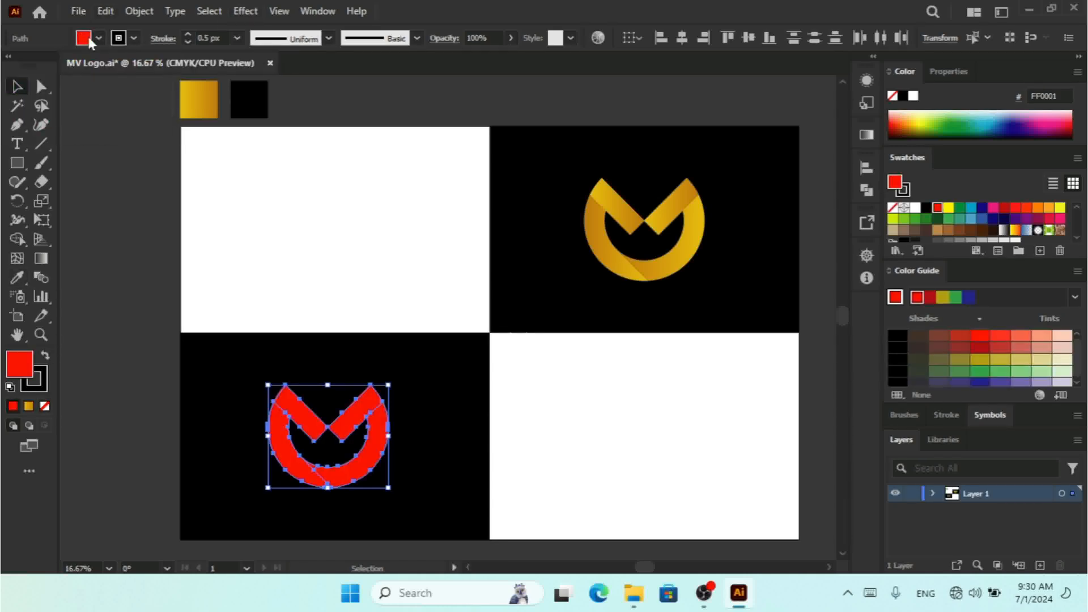
click(17, 278)
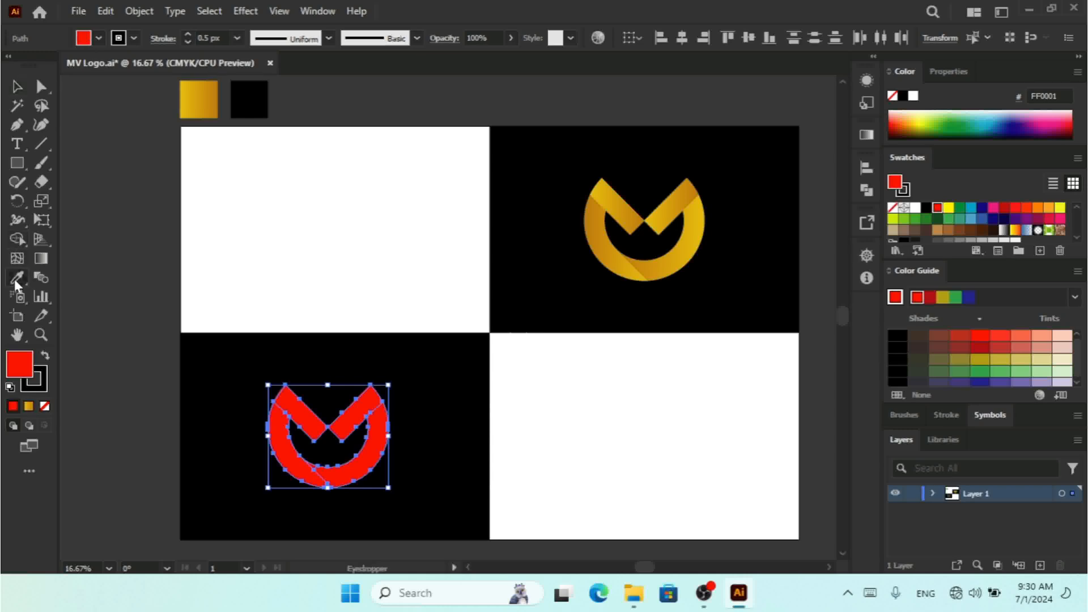
click(213, 94)
Step: Swap fill and stroke to make the bottom-left logo a gold outline, group it, and set the stroke to 9 px
click(46, 355)
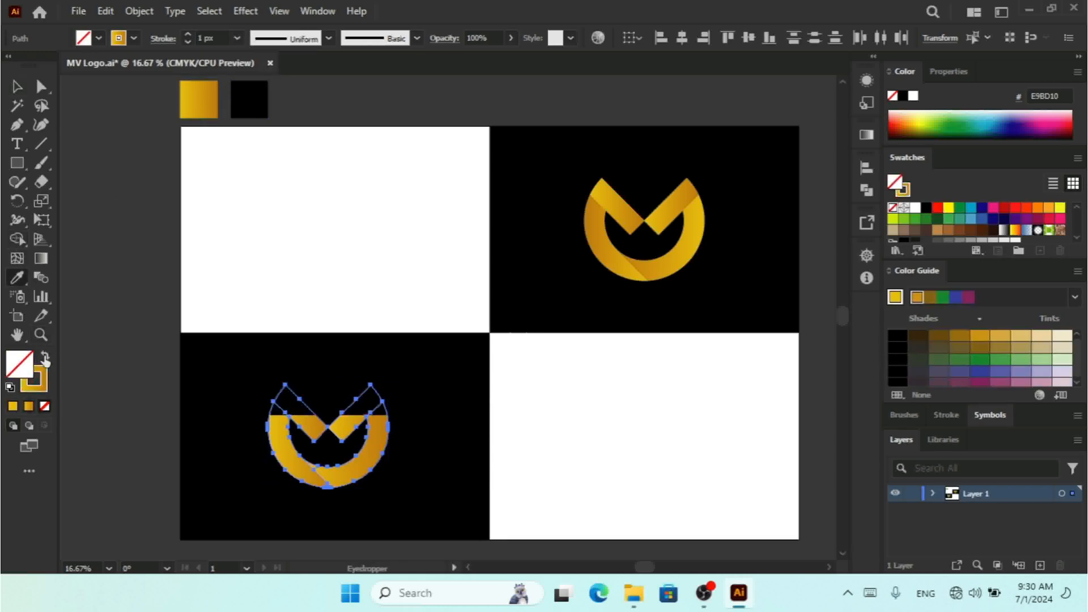
click(187, 34)
click(187, 34)
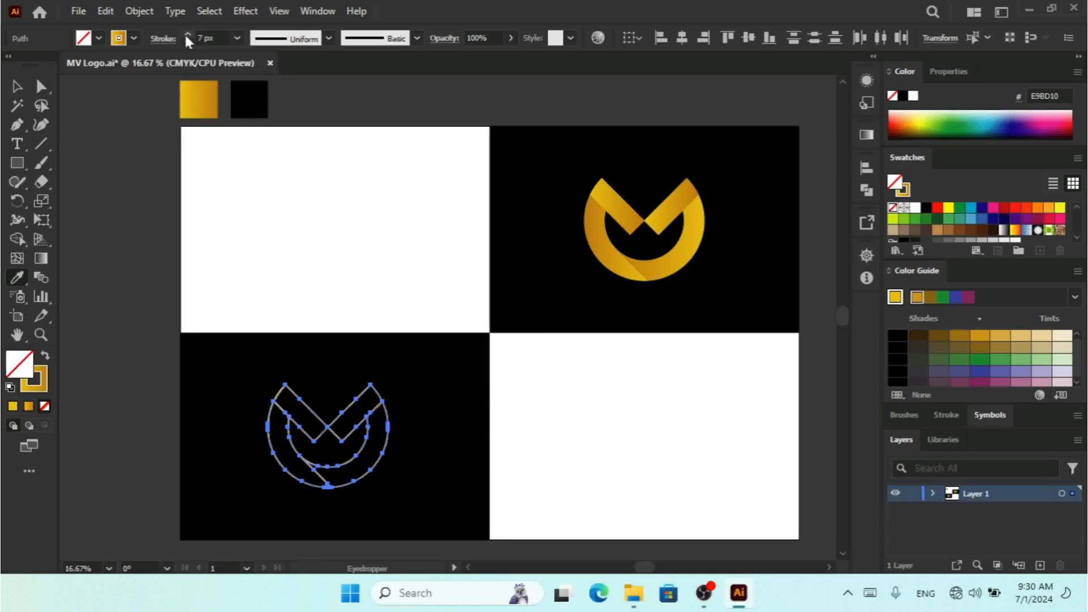
key(ctrl+g)
click(187, 34)
click(187, 34)
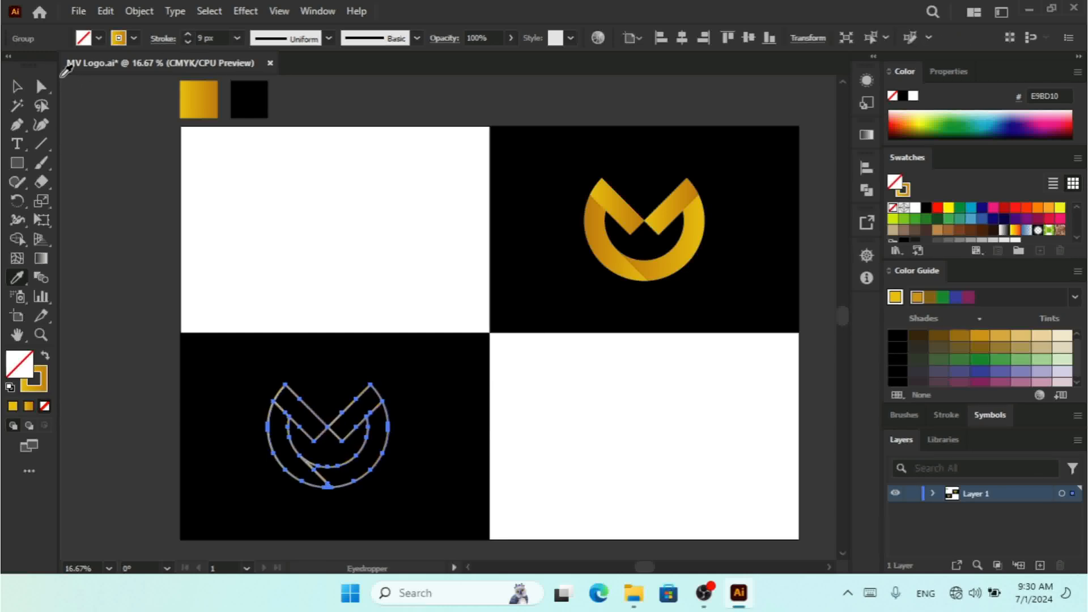
Step: Select the bottom-left outline logo and delete the diagonal segment joining its inner and outer circles
click(16, 87)
click(126, 222)
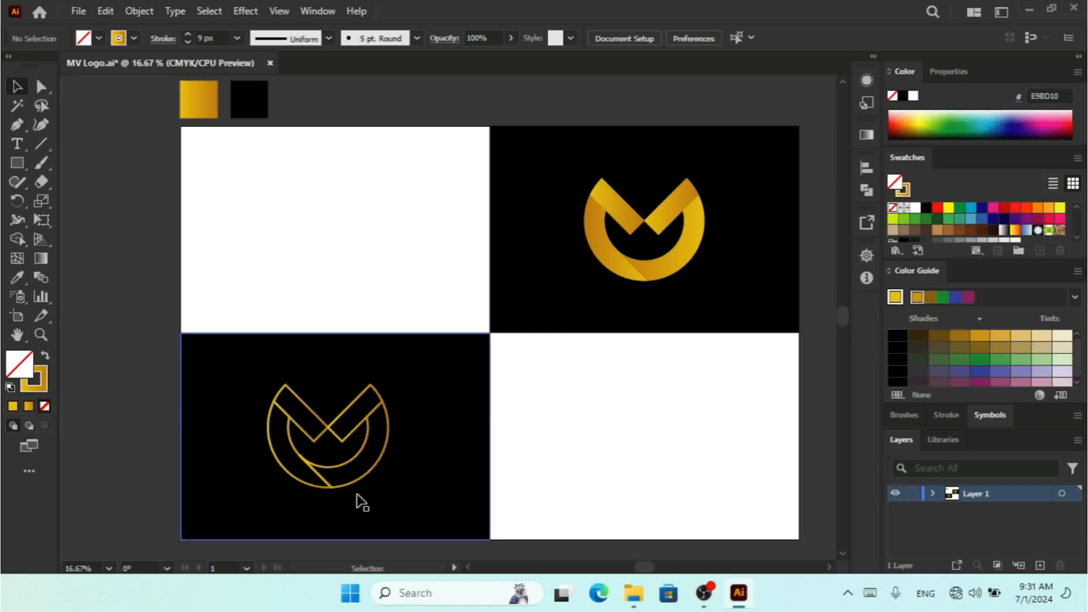
click(327, 490)
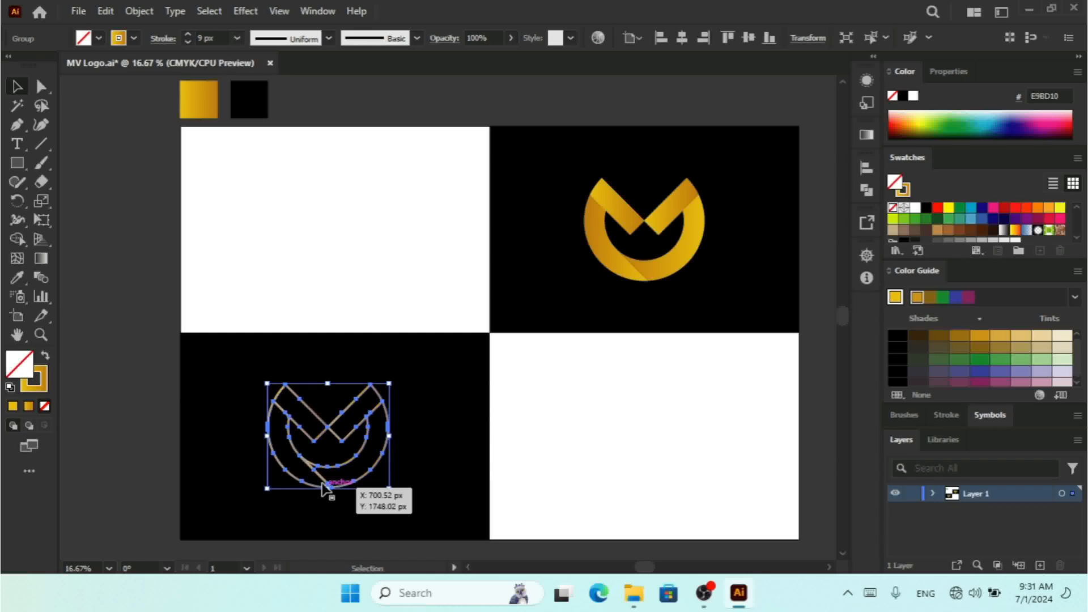
key(ctrl+plus)
key(ctrl+plus)
key(ctrl+plus)
key(ctrl+plus)
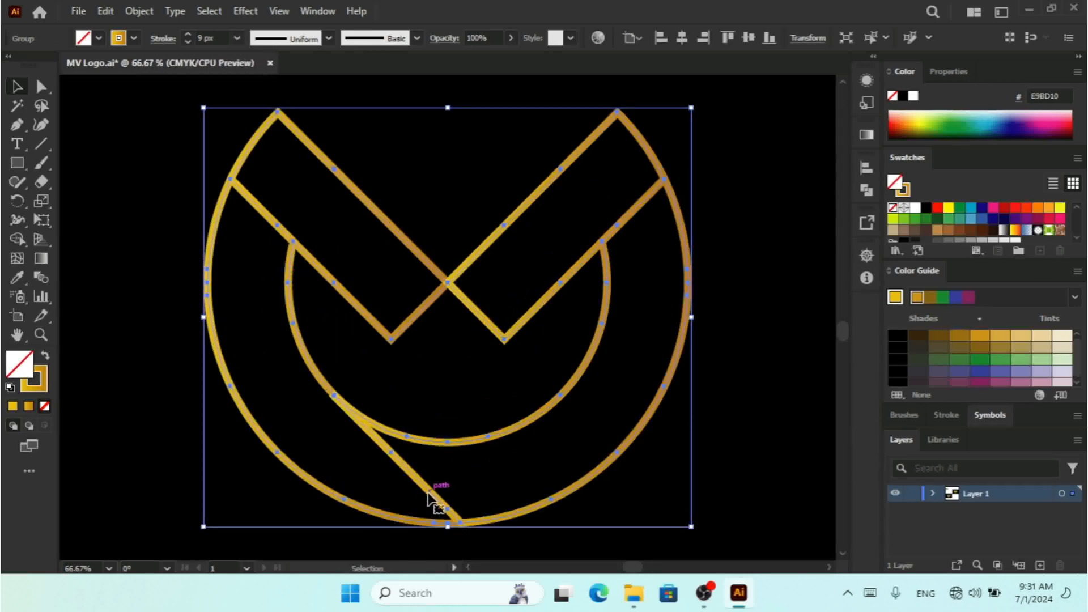
click(41, 86)
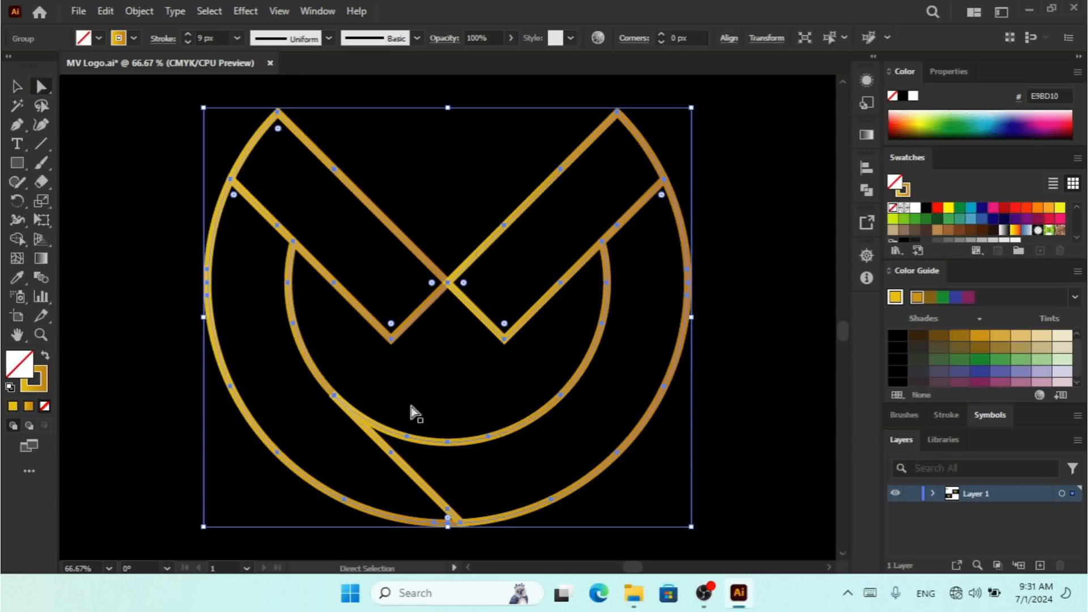
click(392, 453)
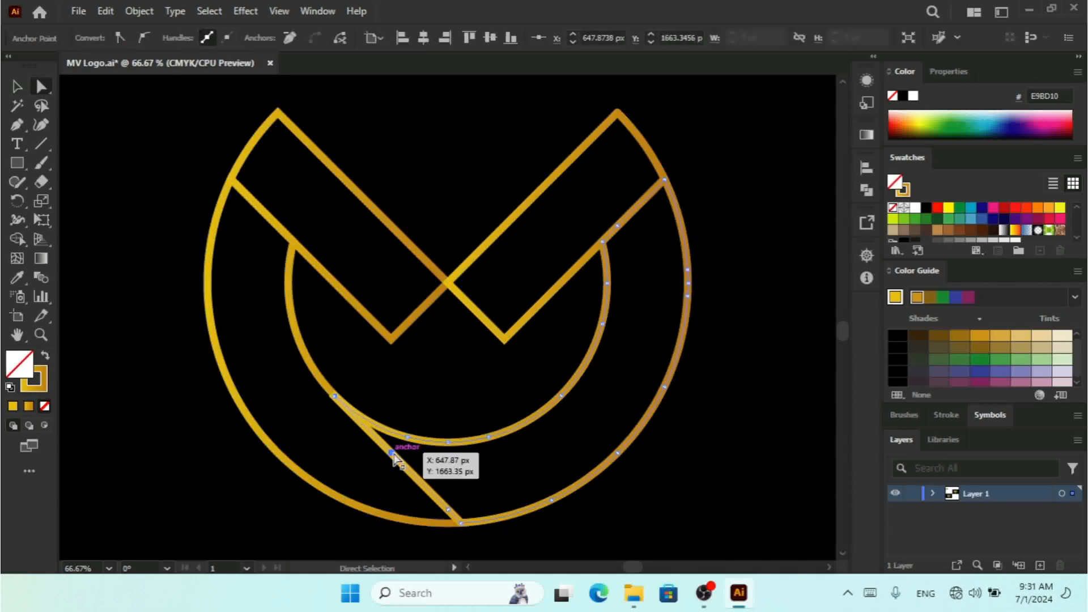
click(392, 452)
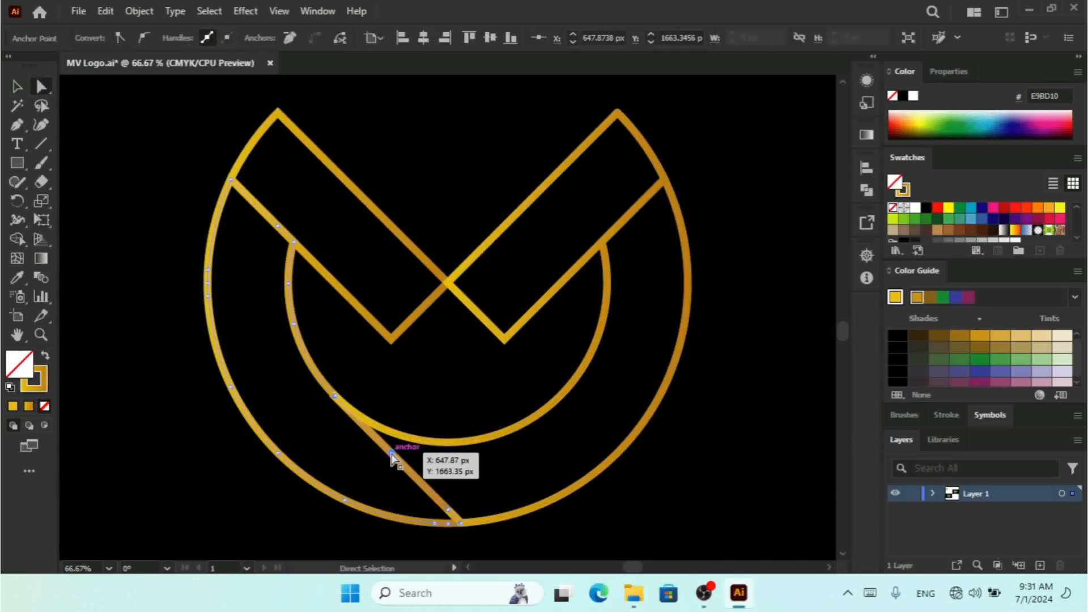
key(Delete)
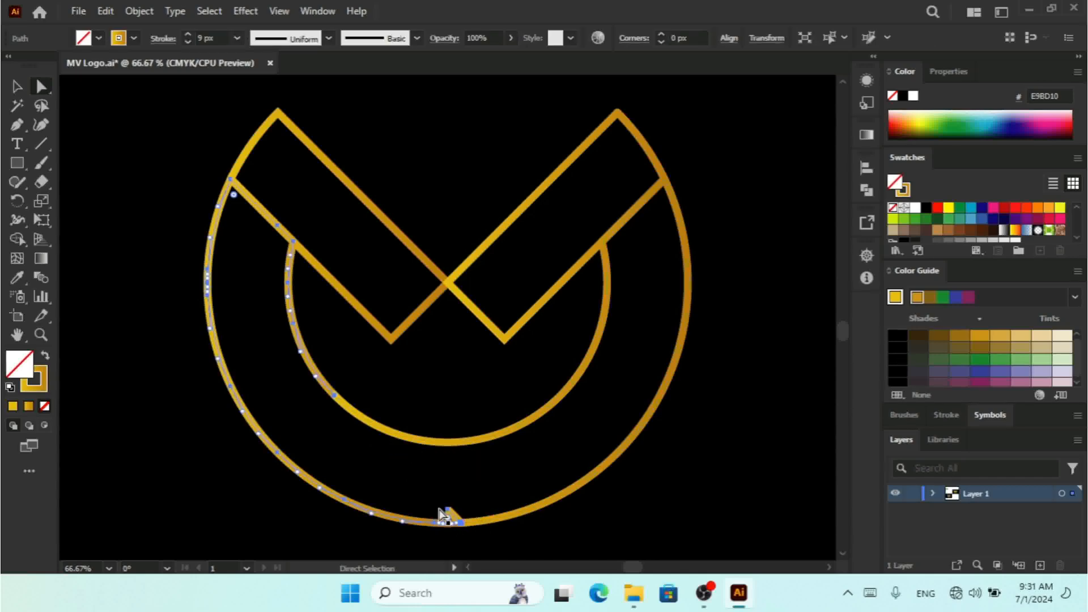
key(Delete)
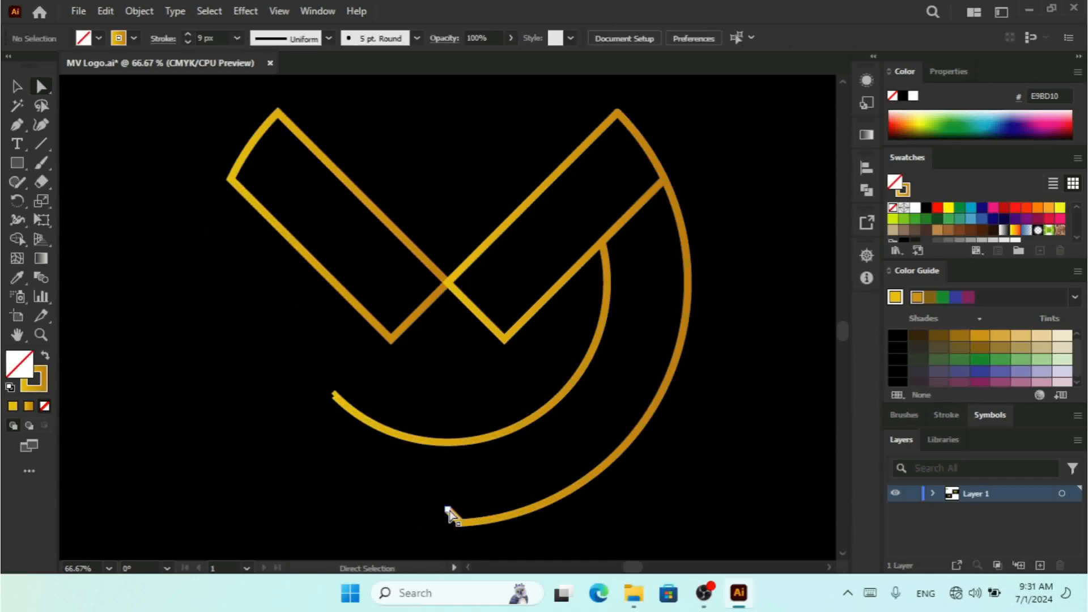
key(ctrl+z)
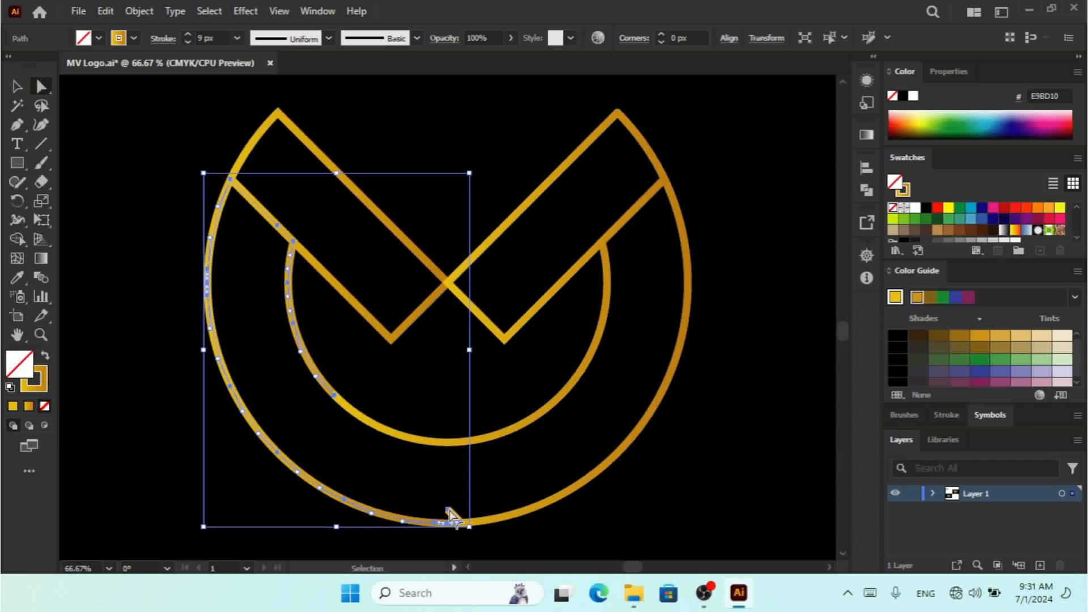
Step: Delete the leftover anchor points at the bottom of the outline logo's outer circle
key(ctrl+plus)
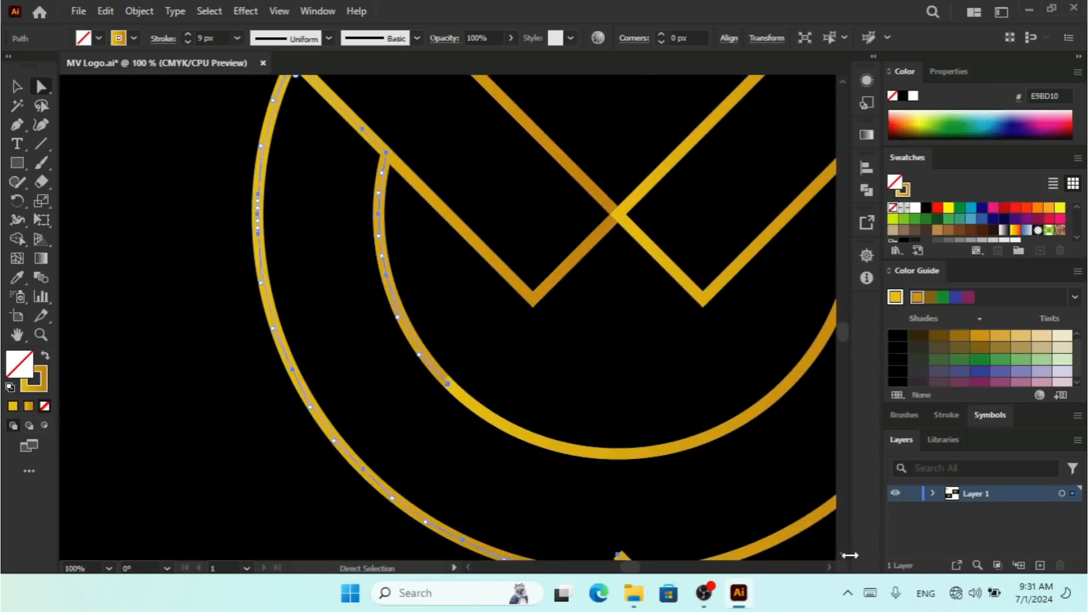
scroll(840, 552, down, 3)
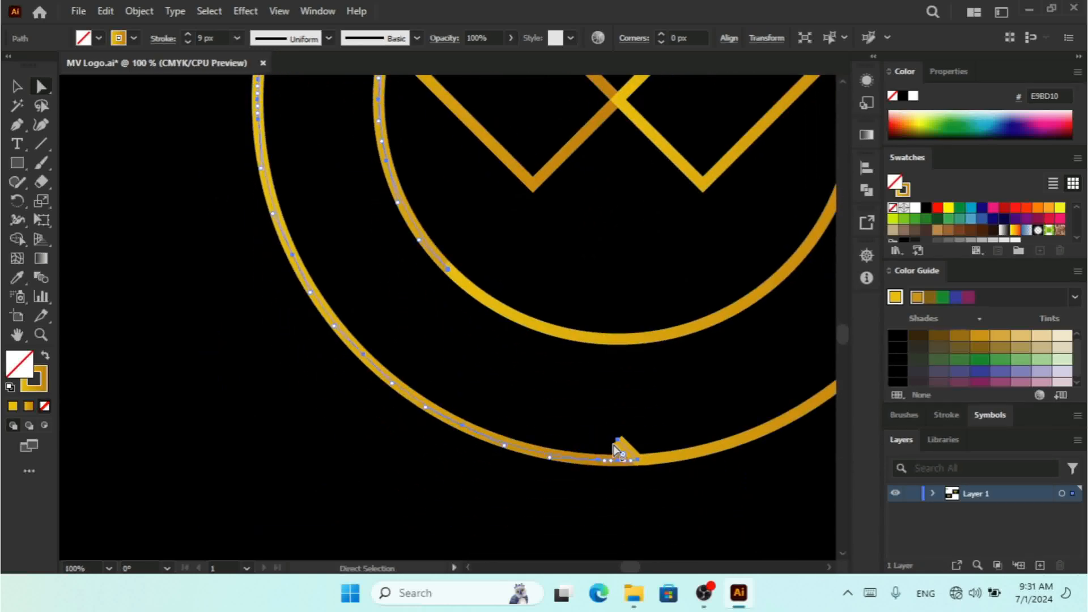
click(618, 441)
key(Delete)
click(618, 441)
key(Delete)
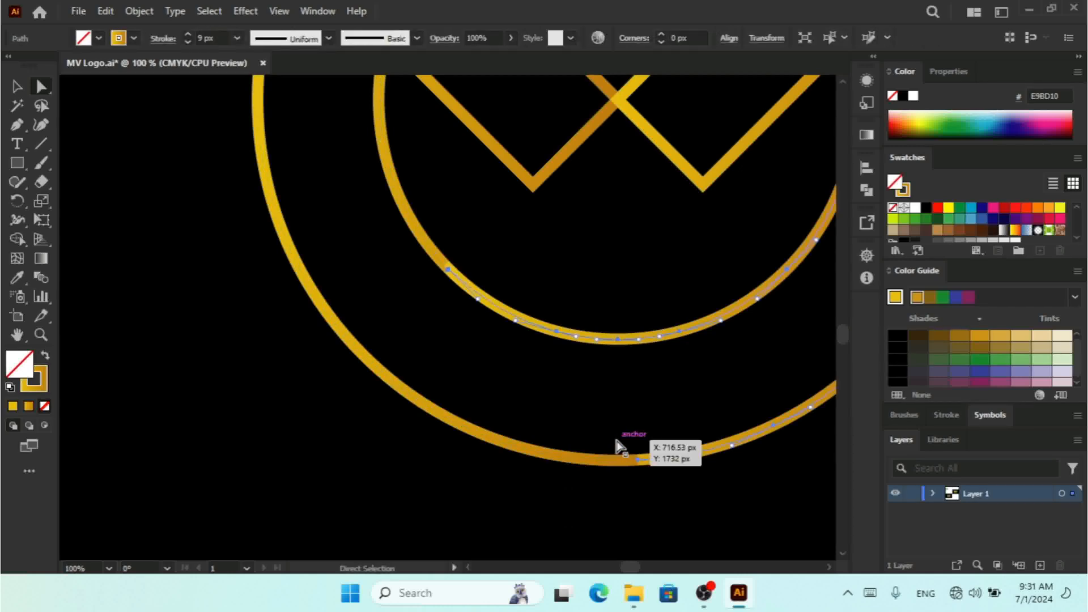
click(17, 86)
key(ctrl+minus)
key(ctrl+minus)
key(ctrl+minus)
key(ctrl+minus)
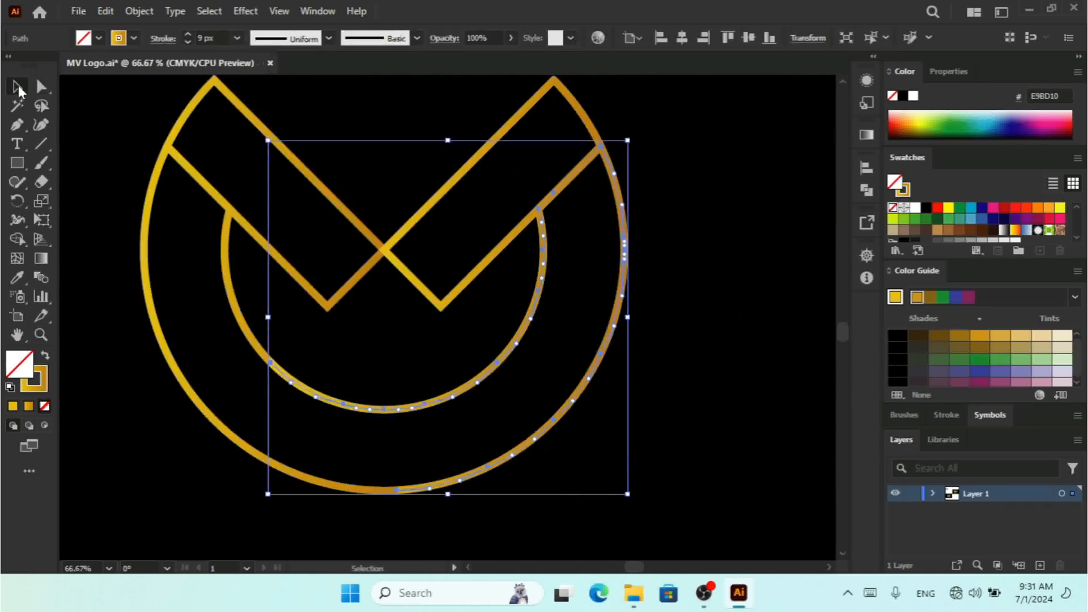
click(534, 538)
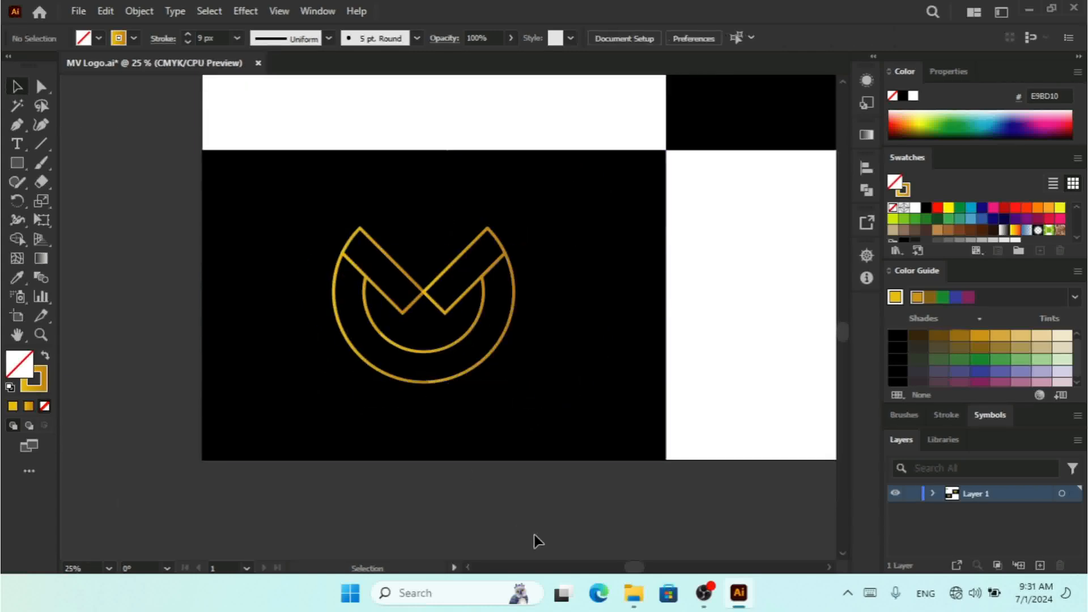
key(ctrl+minus)
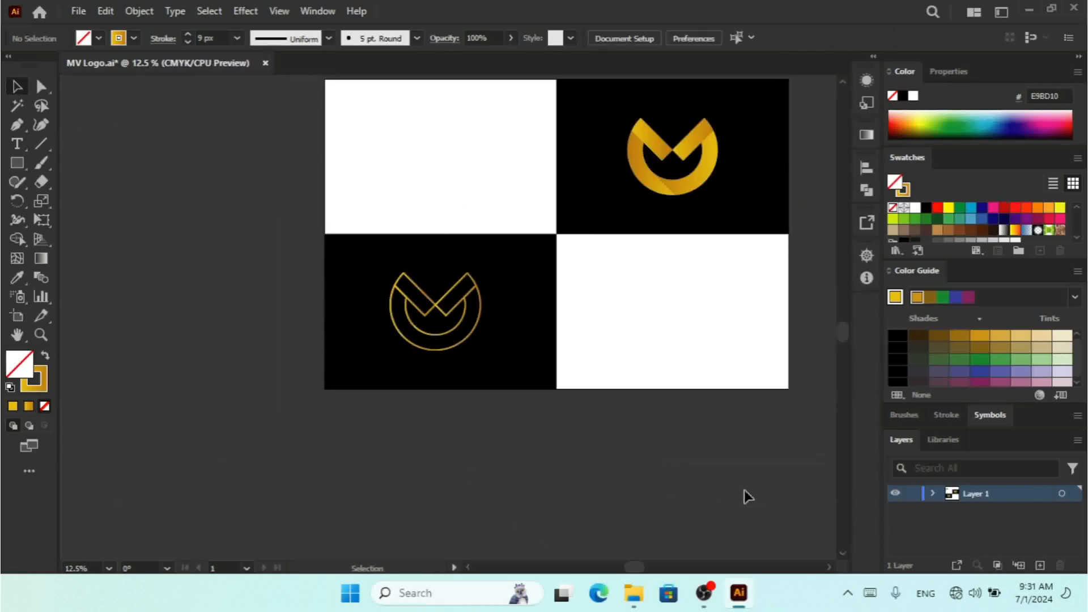
click(830, 567)
click(830, 567)
click(830, 567)
click(830, 567)
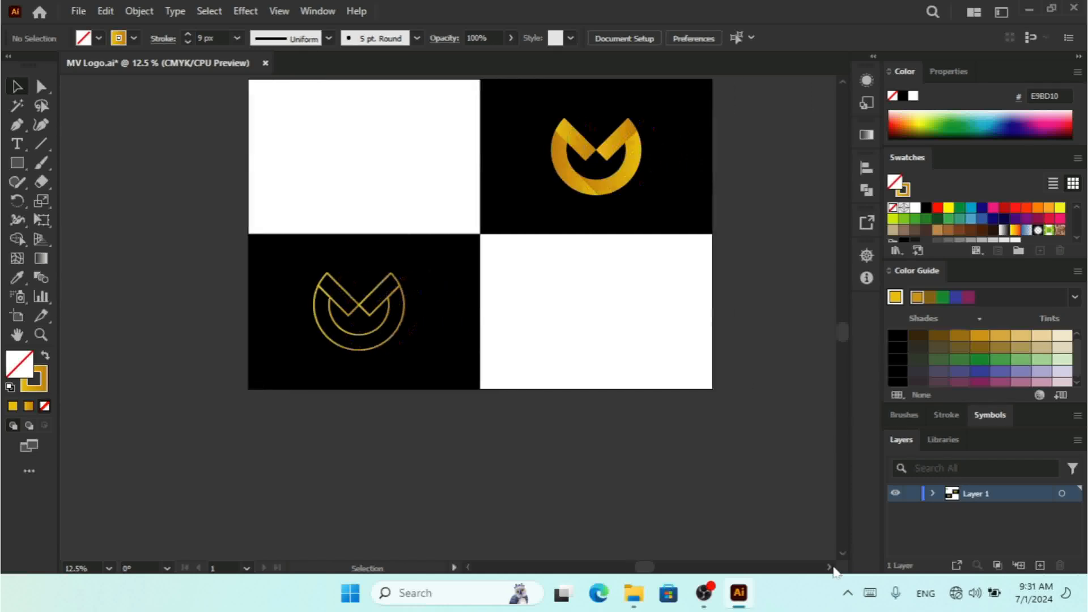
click(831, 567)
double_click(848, 80)
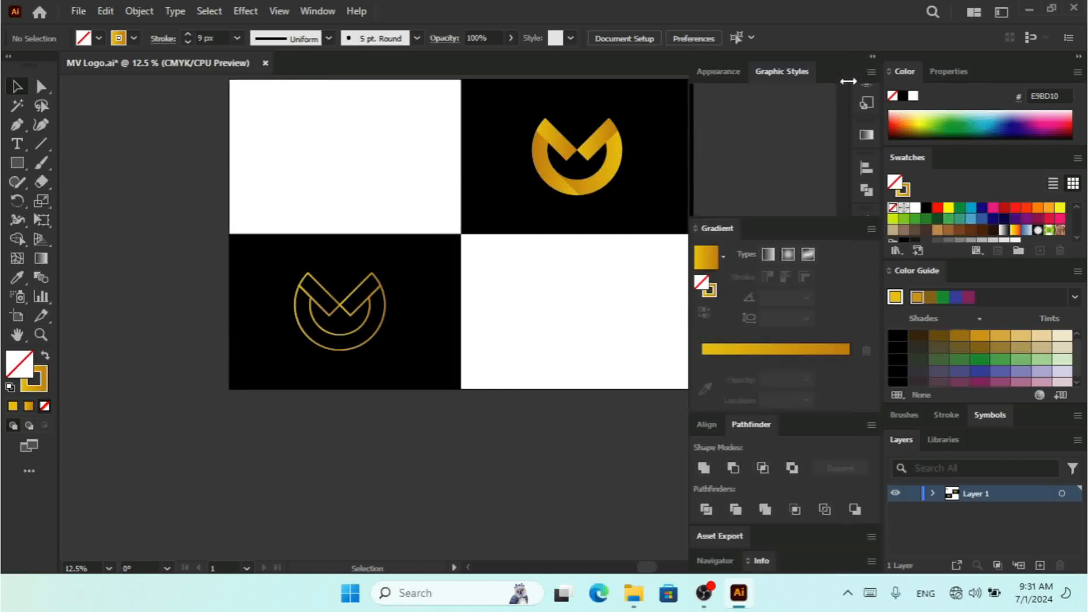
click(873, 57)
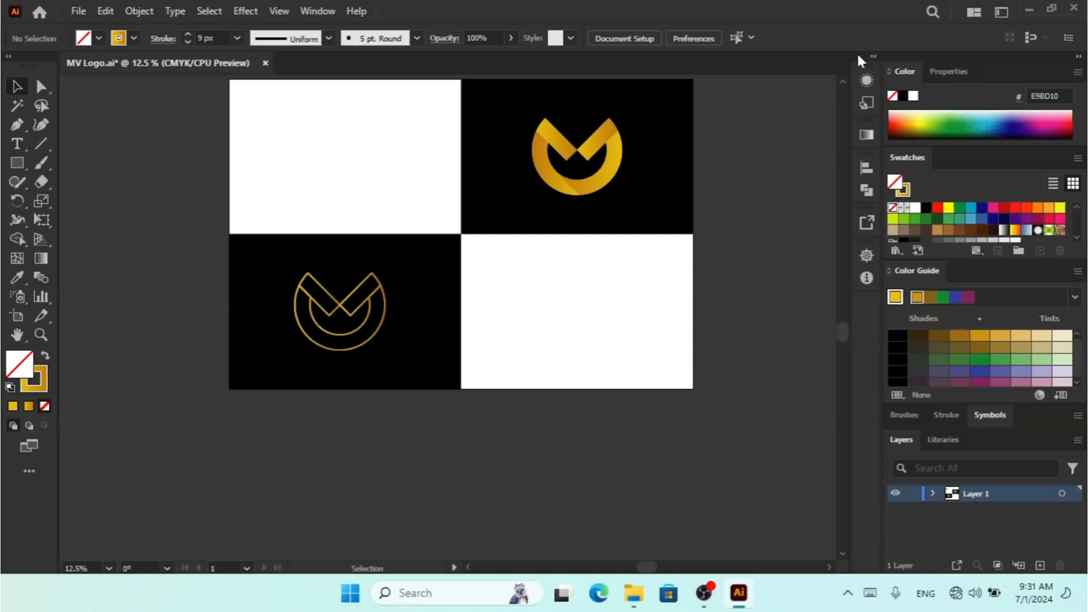
click(843, 82)
click(843, 82)
click(843, 82)
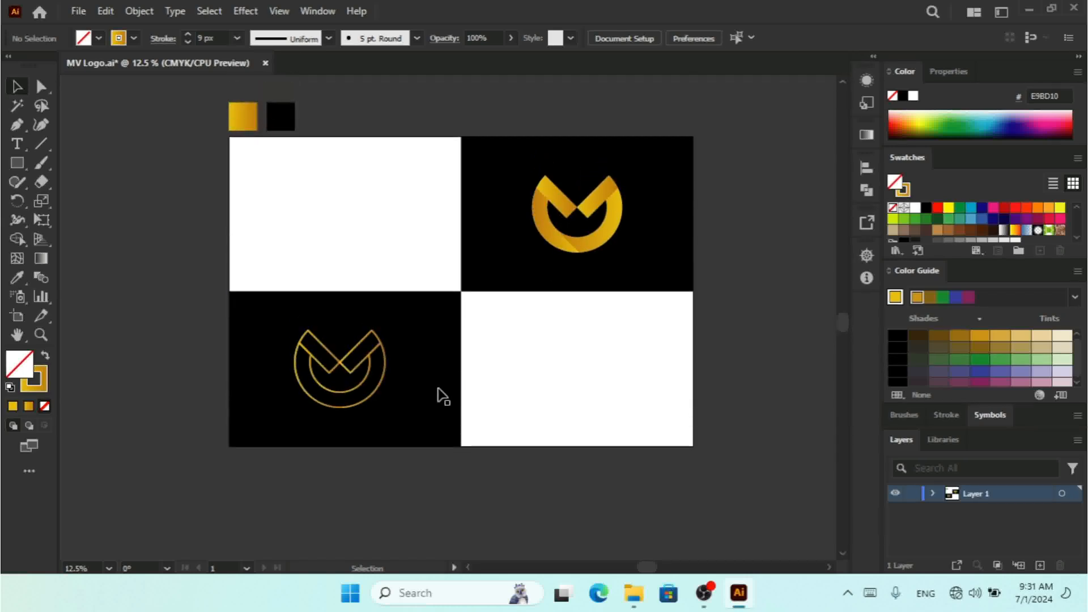
Step: Nudge the bottom-left outline logo slightly up and to the right within its cell
click(363, 367)
key(Up)
key(Up)
key(Right)
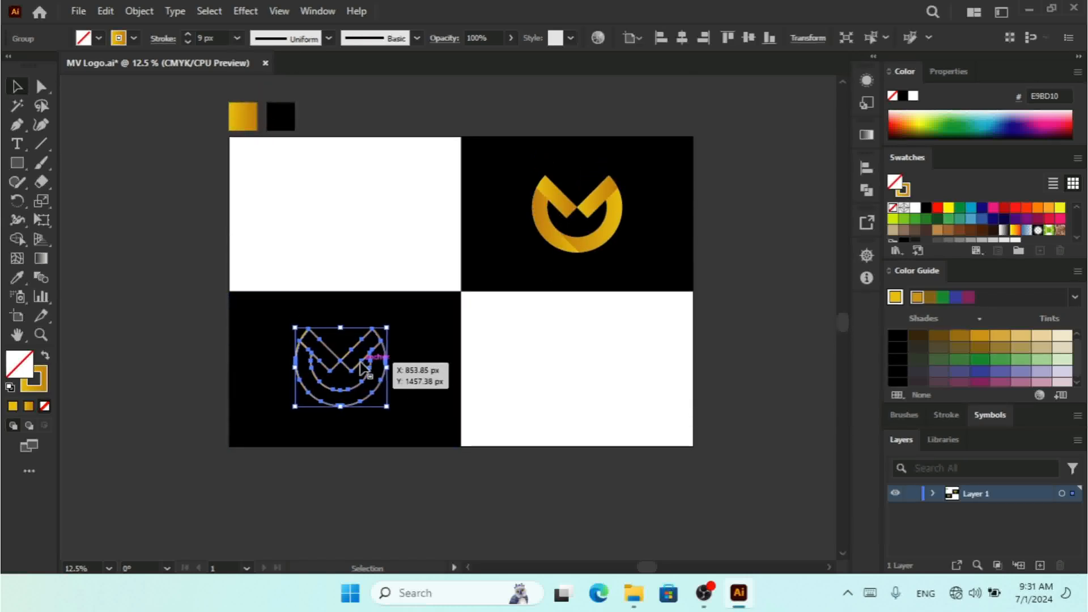
key(Up)
key(Up)
Step: Duplicate the top-right gold logo into the bottom-right white cell
click(583, 214)
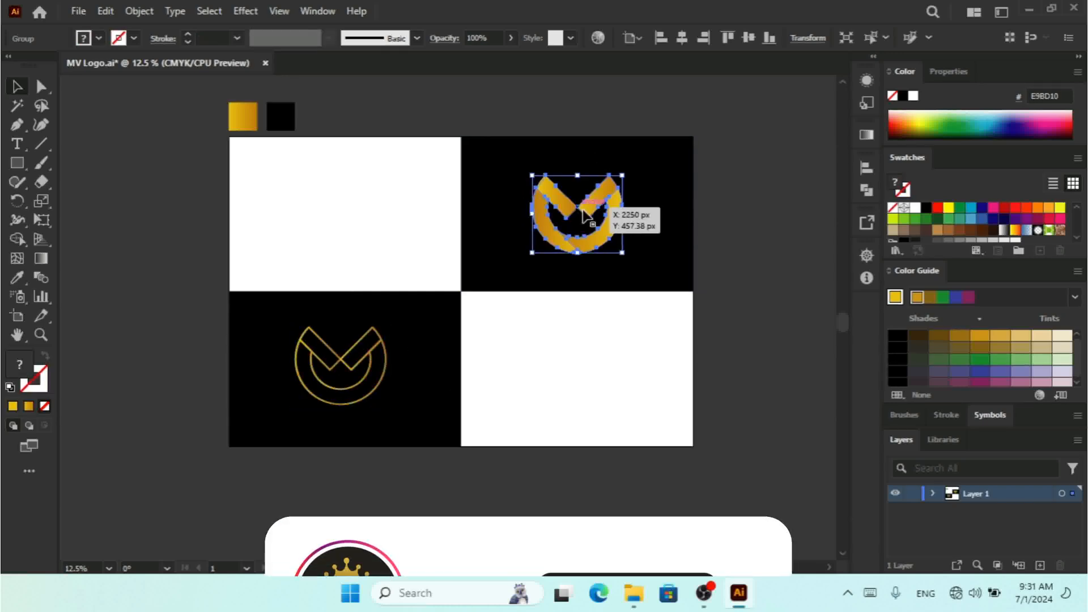
drag(584, 214, 583, 363)
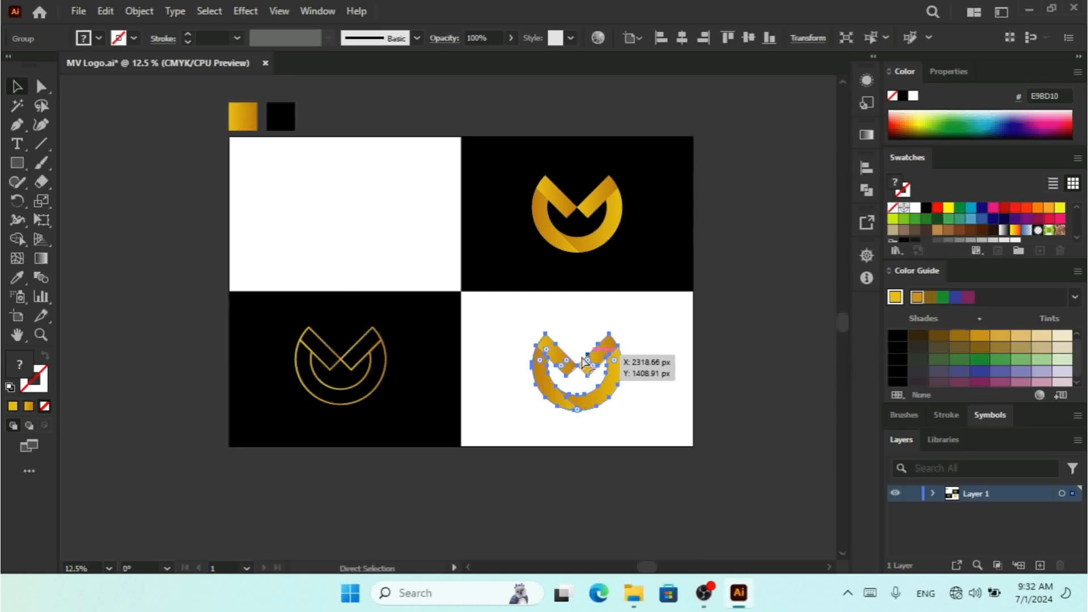
key(ctrl+z)
drag(386, 218, 600, 363)
key(ctrl+=)
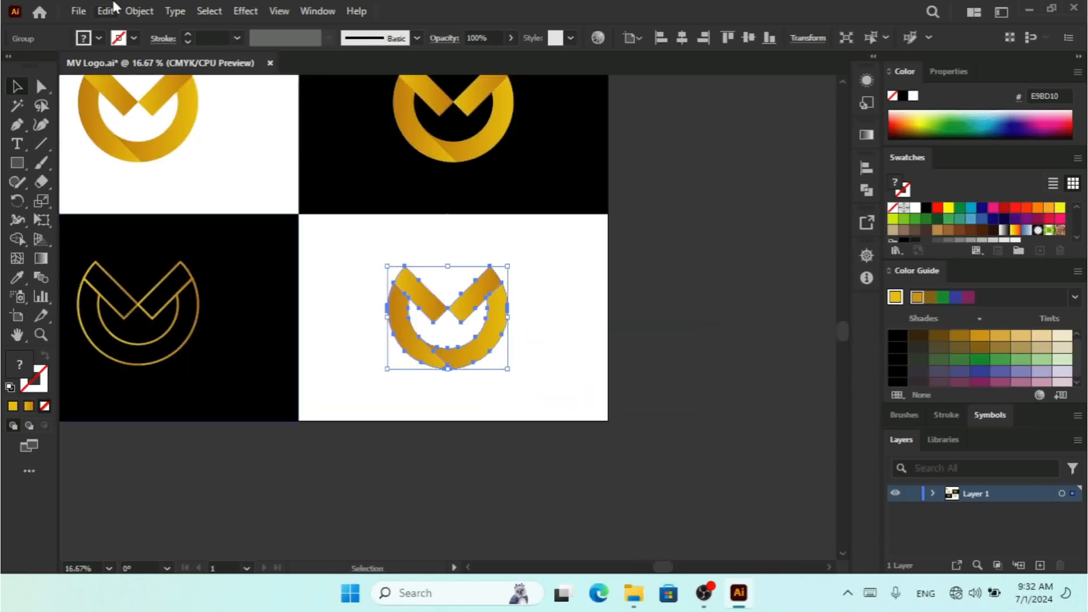
Step: Color the bottom-right logo black by sampling the black cell with the Eyedropper
click(16, 277)
click(209, 236)
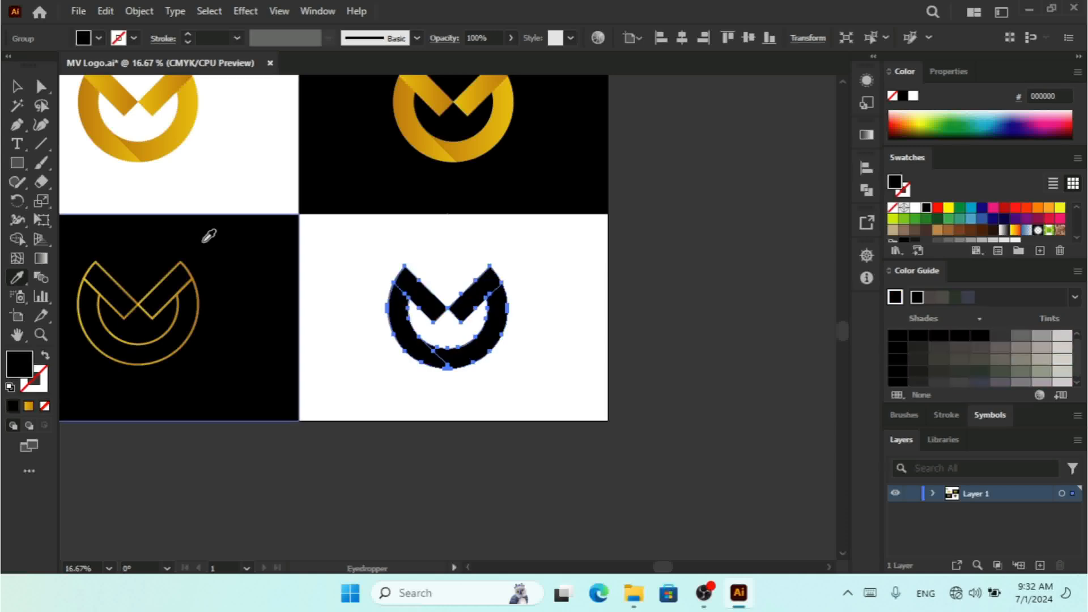
click(842, 84)
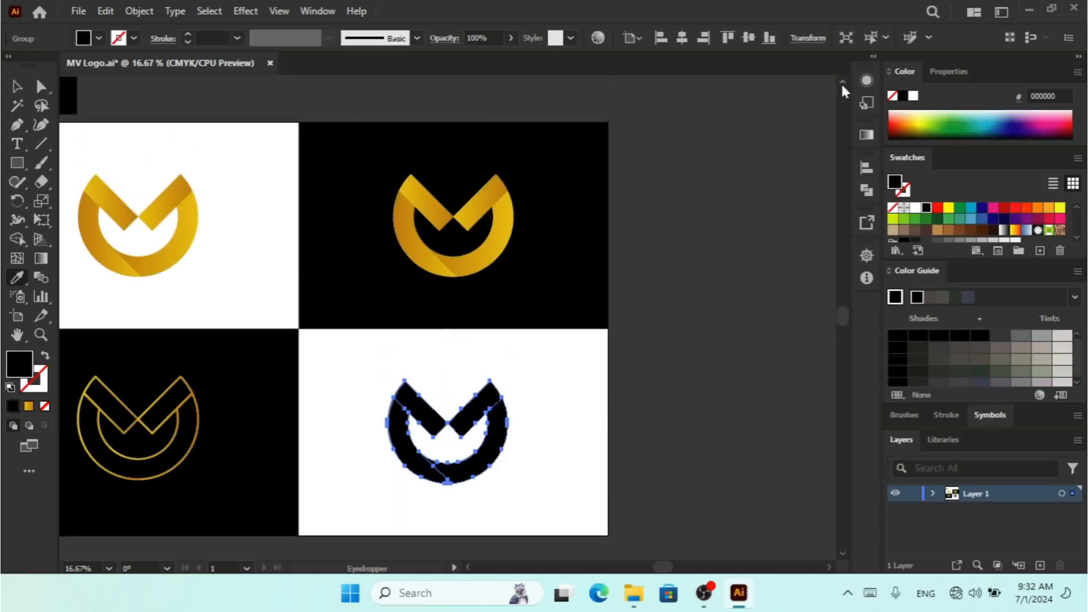
click(18, 89)
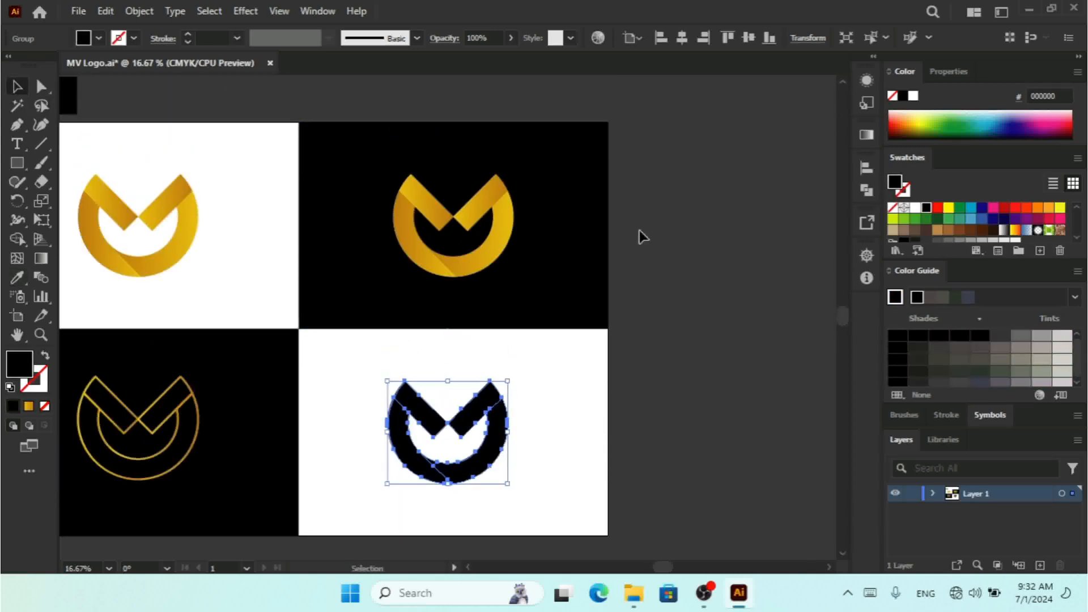
click(726, 177)
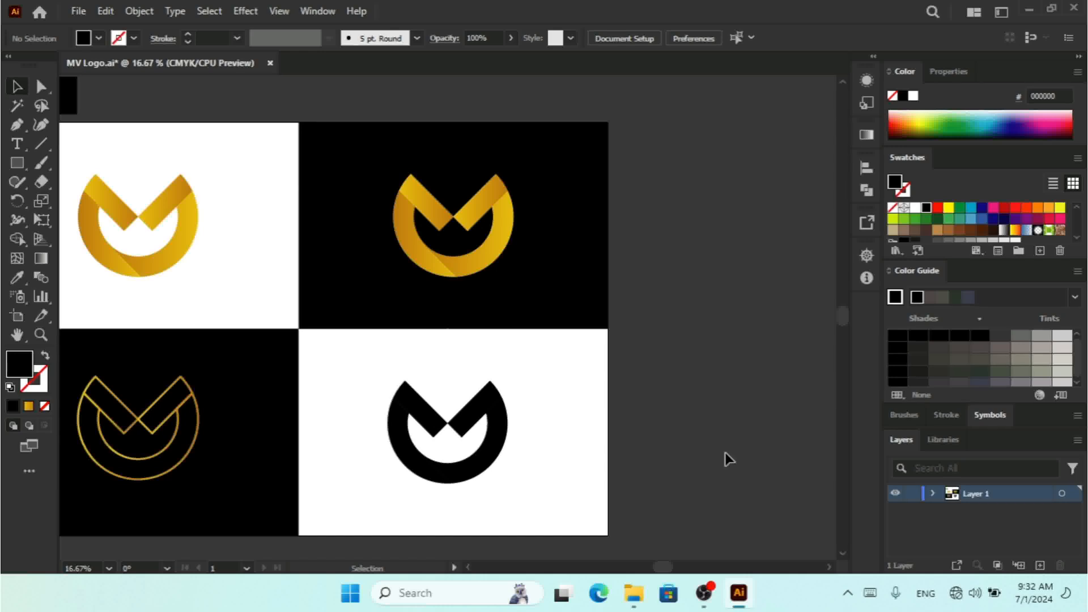
Step: Select both bottom logos and align them to a common vertical center
click(468, 566)
click(468, 567)
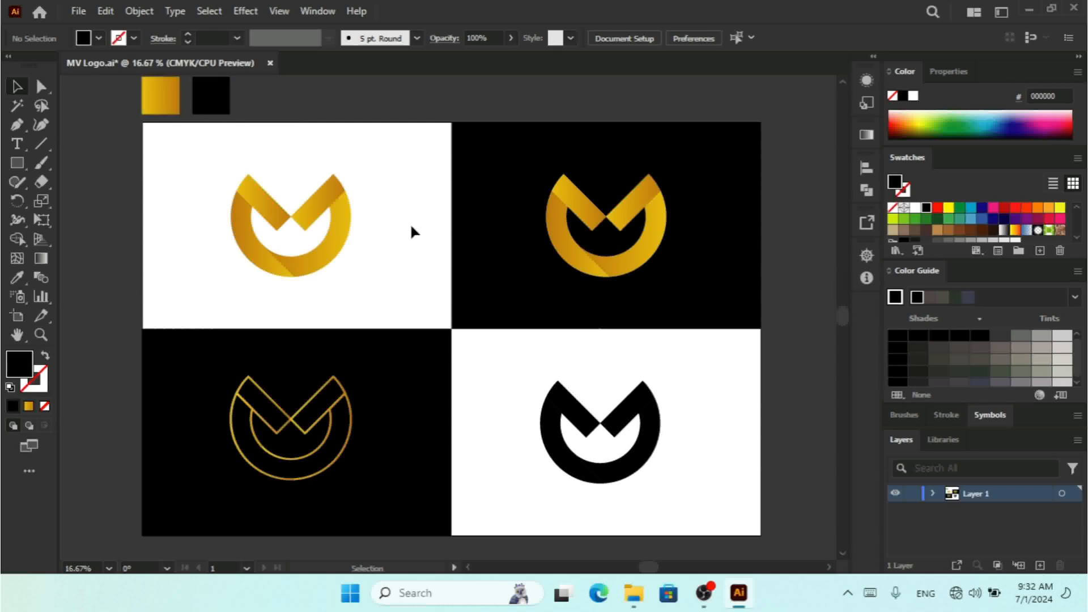
click(629, 418)
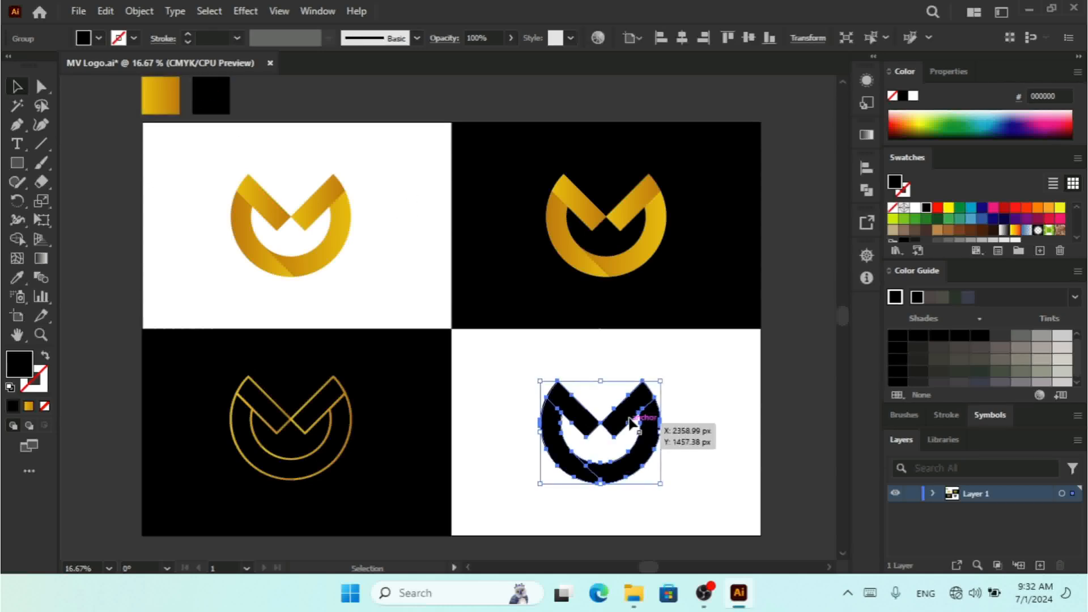
shift+click(336, 402)
shift+click(445, 384)
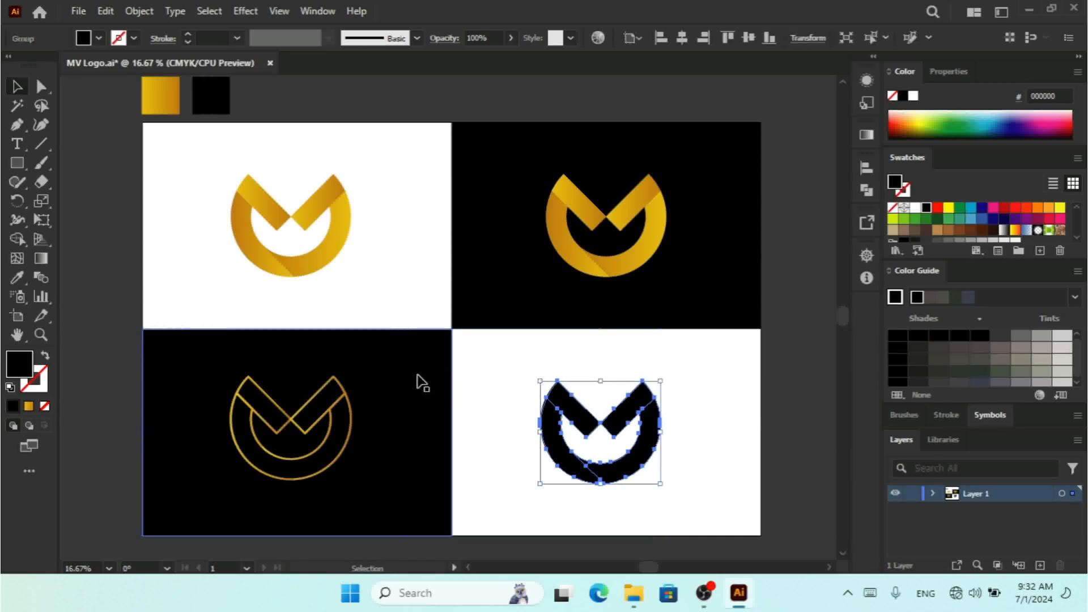
shift+click(347, 382)
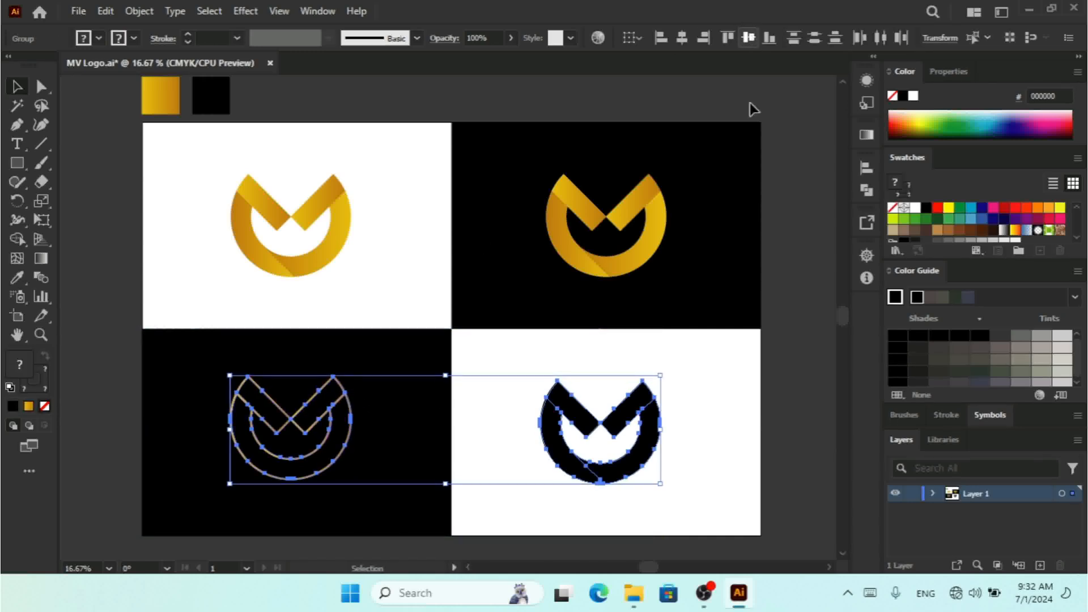
click(749, 38)
key(ctrl+g)
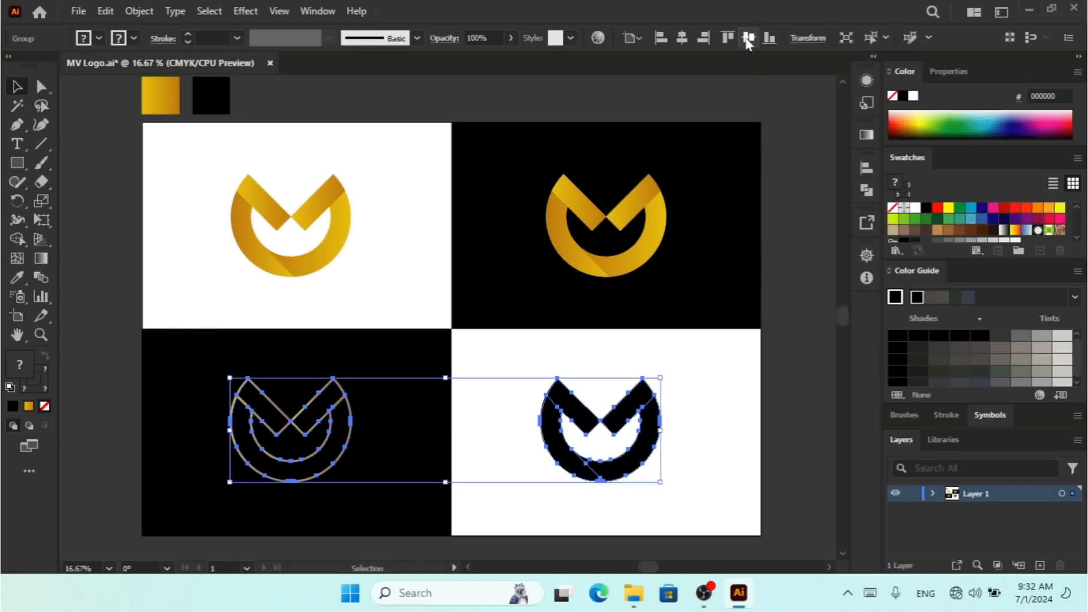
click(748, 38)
key(ctrl+z)
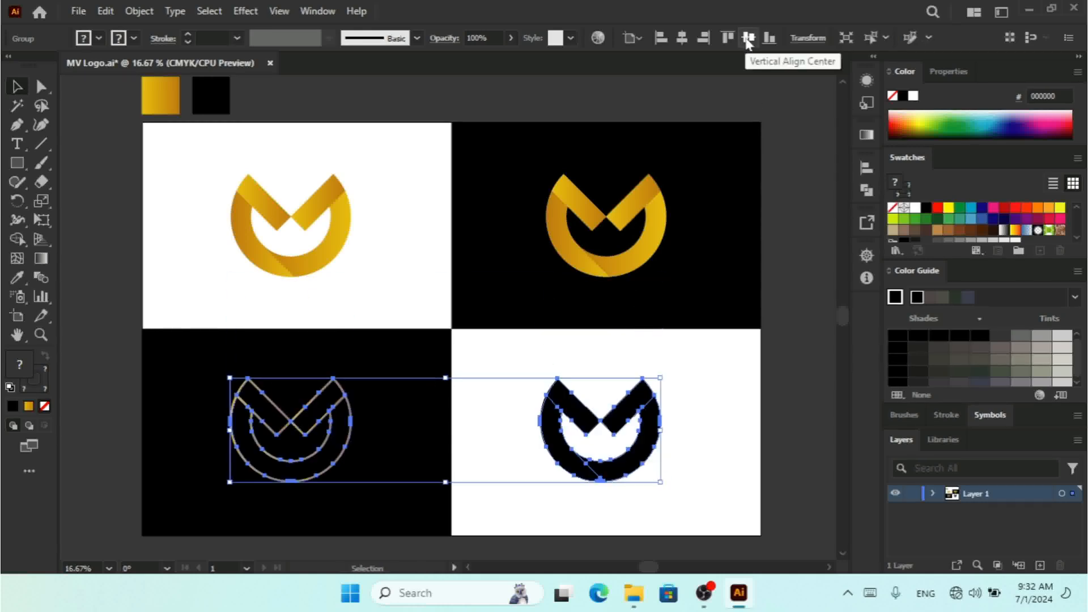
click(682, 38)
Step: Select both top logos and align them to a common vertical center
click(643, 233)
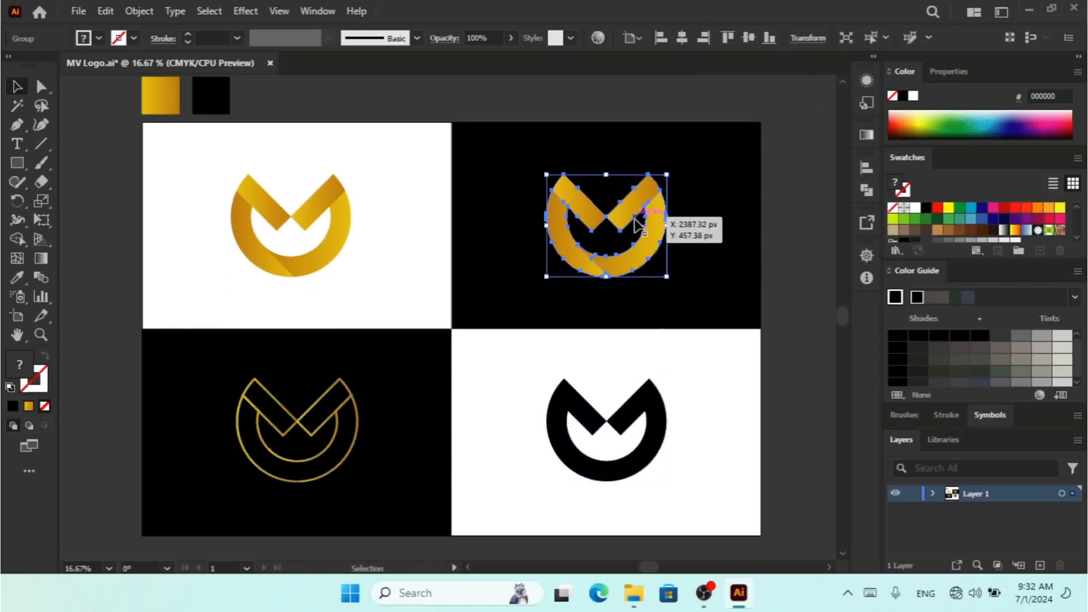
shift+click(336, 224)
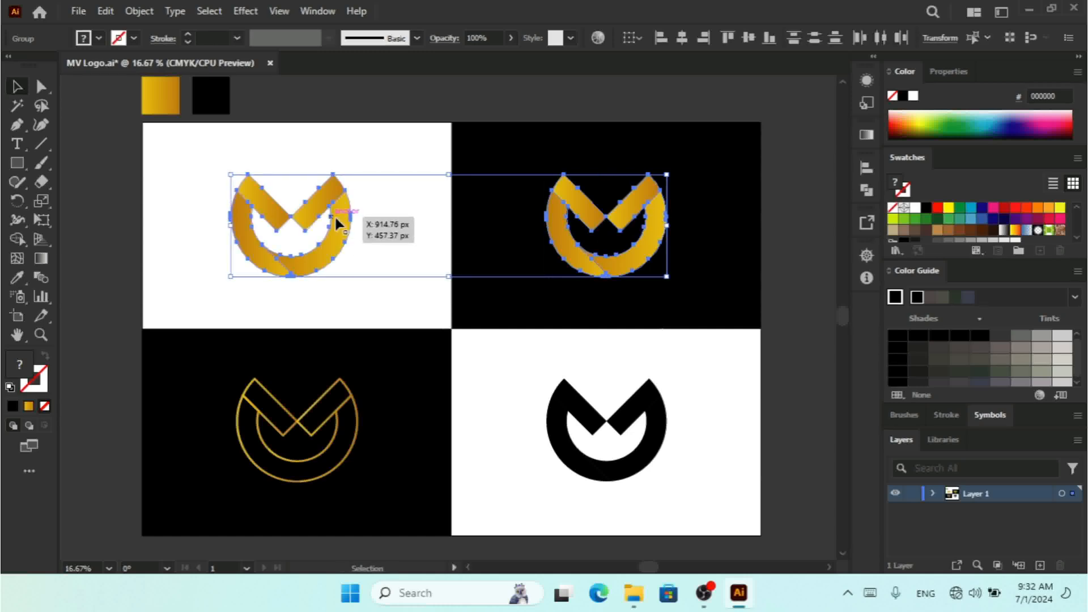
click(749, 39)
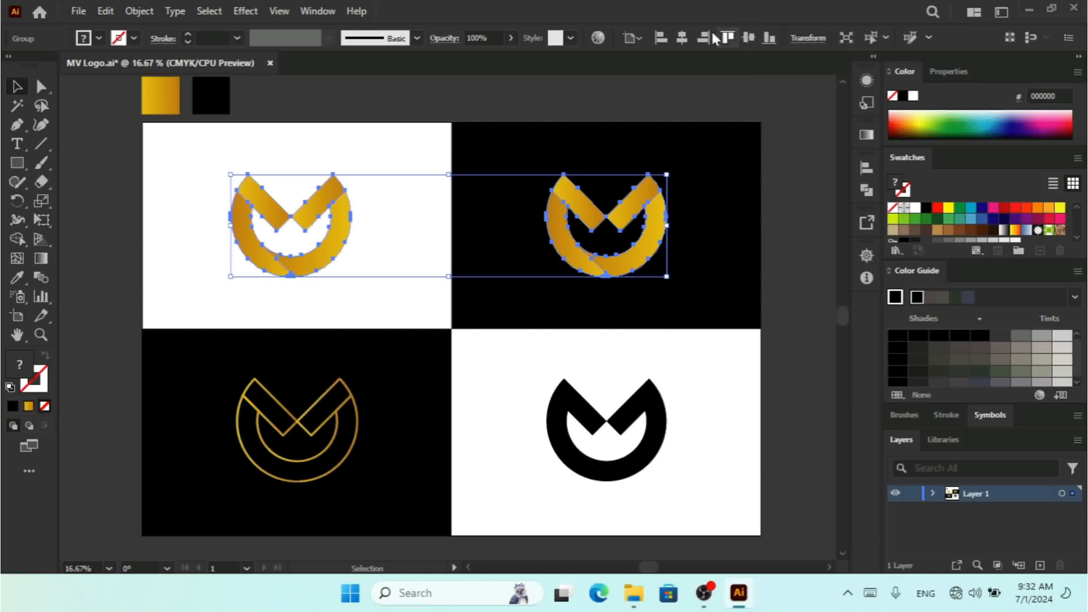
click(682, 38)
click(815, 333)
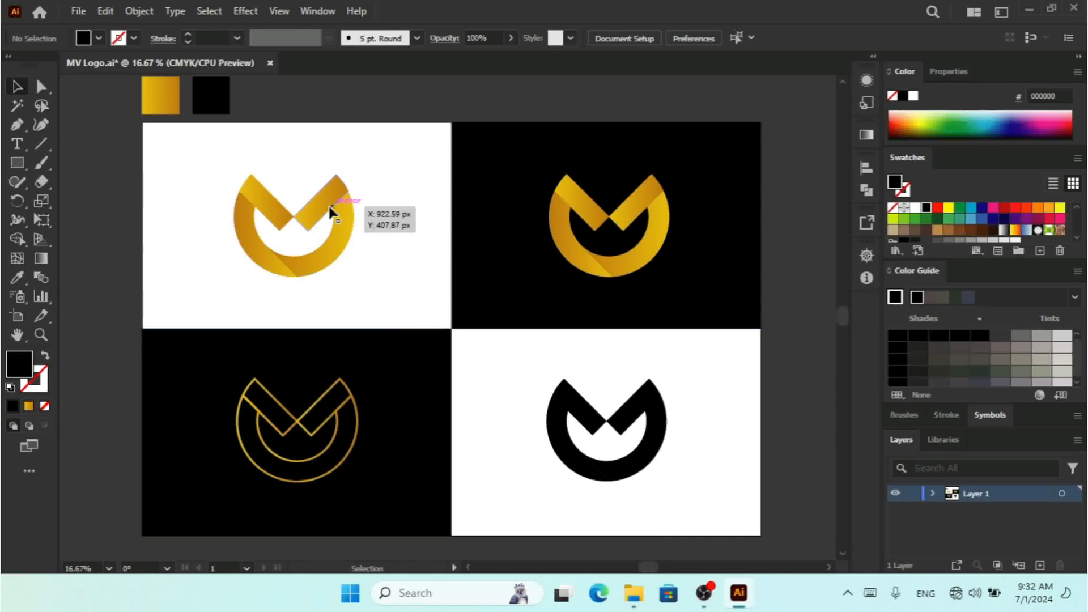
Step: Ungroup the top-left gold logo and apply the outline logo's style to it with the Eyedropper
click(331, 212)
right_click(332, 211)
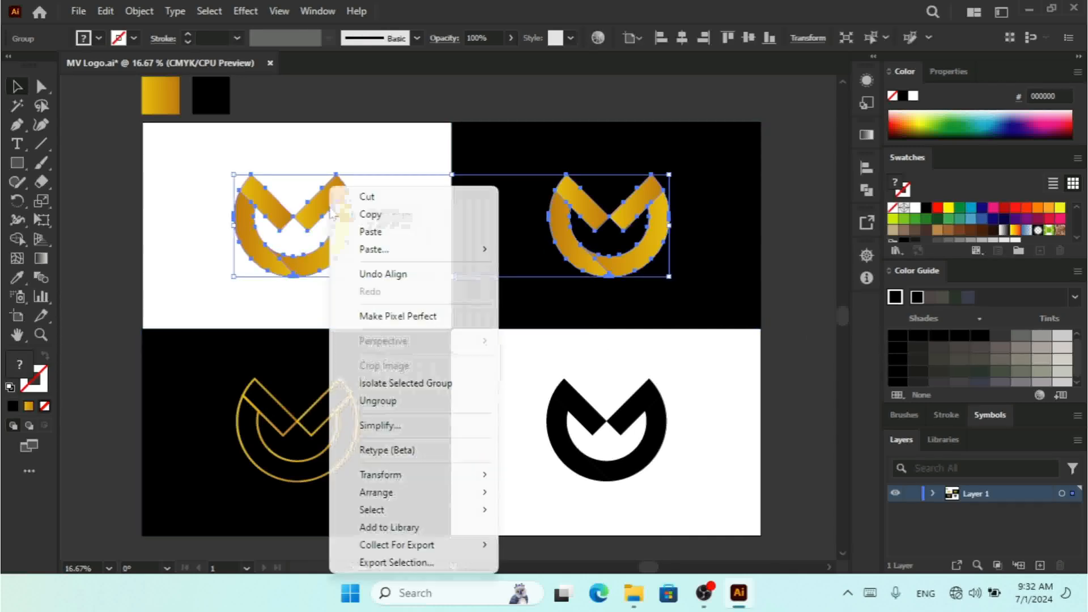
click(413, 401)
click(202, 233)
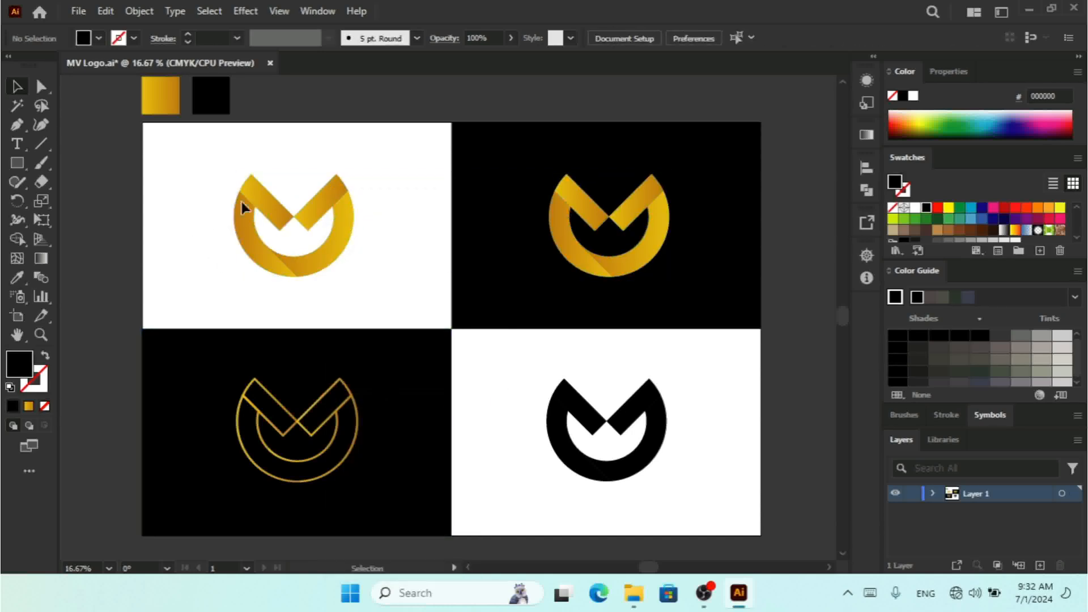
click(270, 197)
click(17, 277)
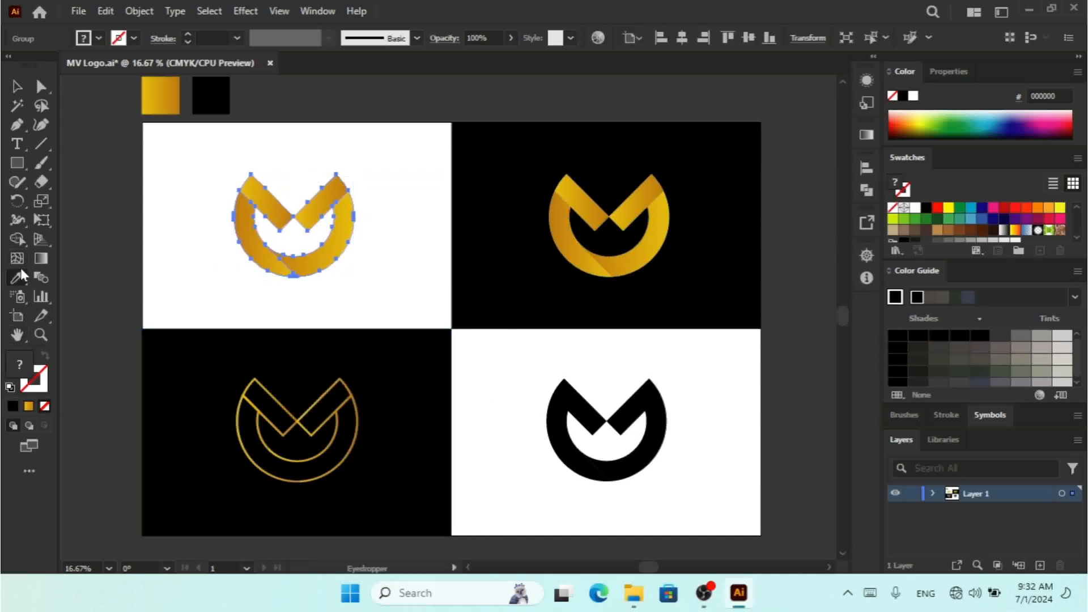
click(272, 394)
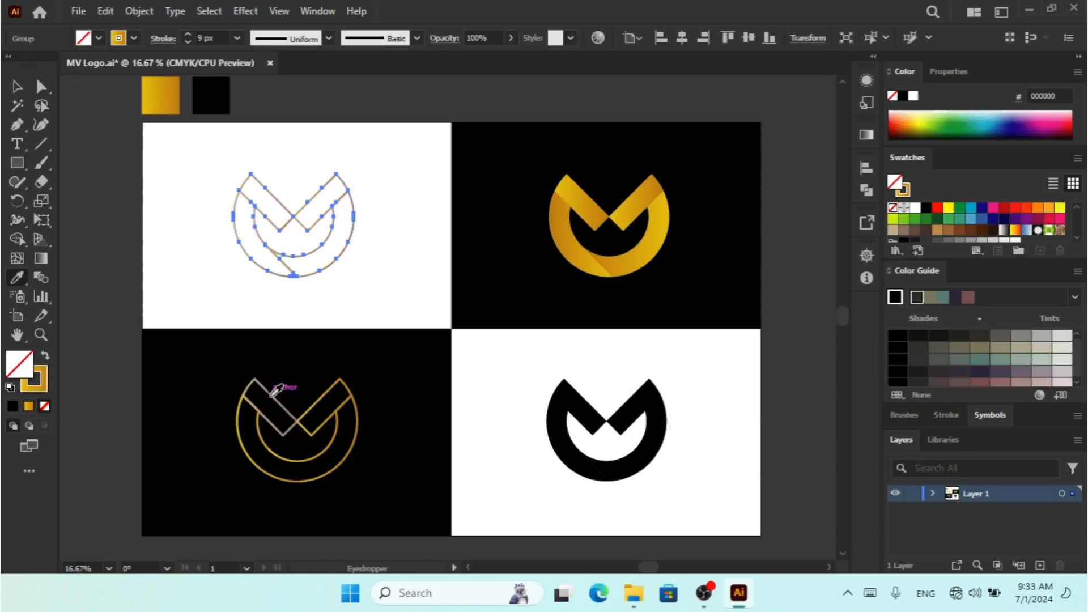
click(17, 86)
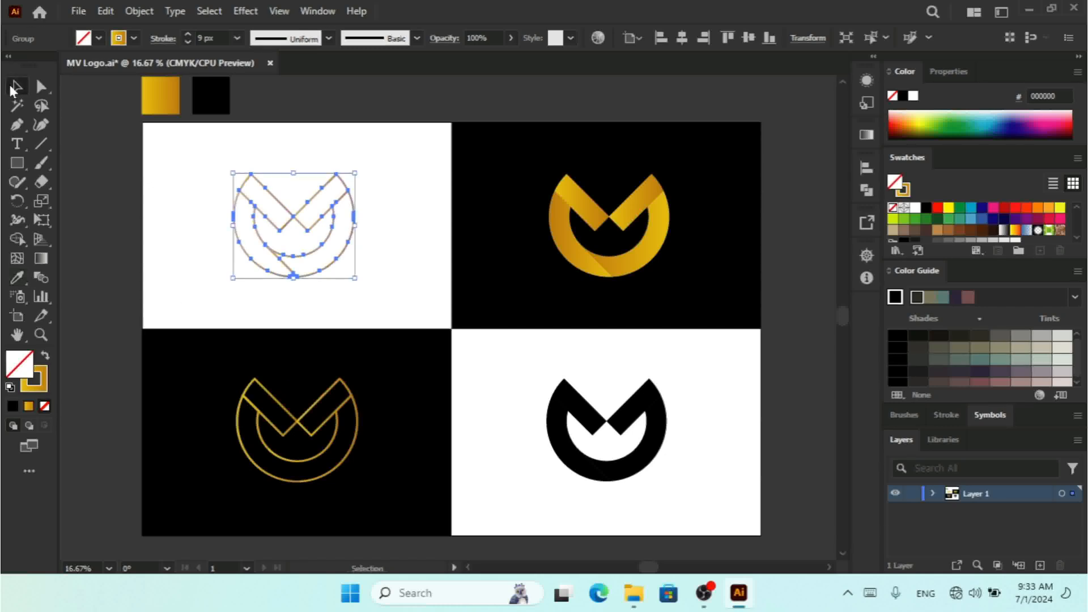
Step: Delete the top-left logo from its white cell
click(397, 240)
drag(376, 170, 290, 273)
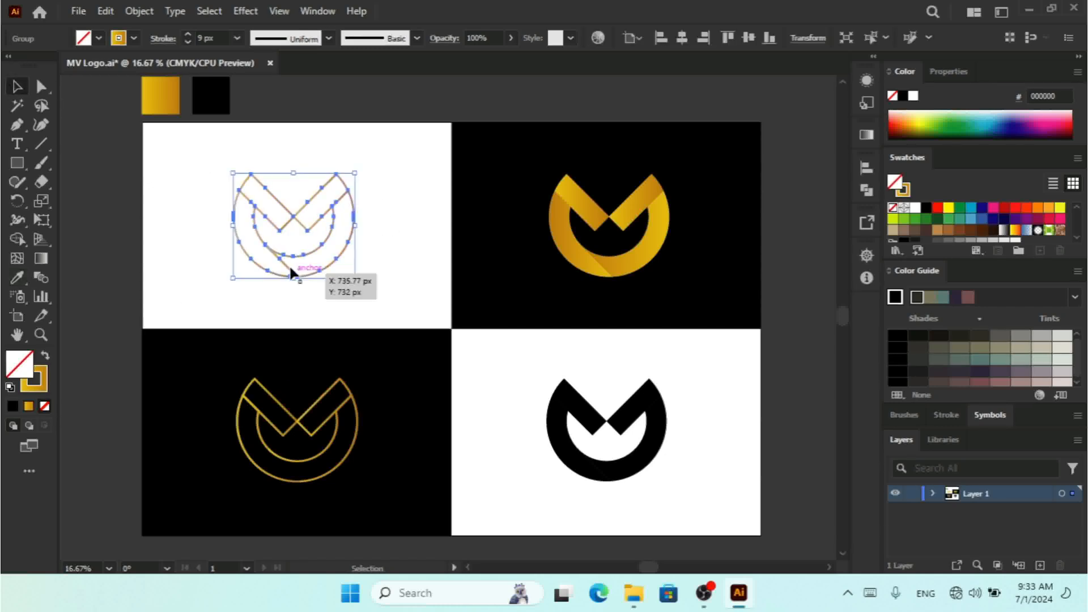
key(Delete)
Step: Duplicate the bottom-left outline logo into the empty top-left white cell and set its stroke to black
key(ctrl+a)
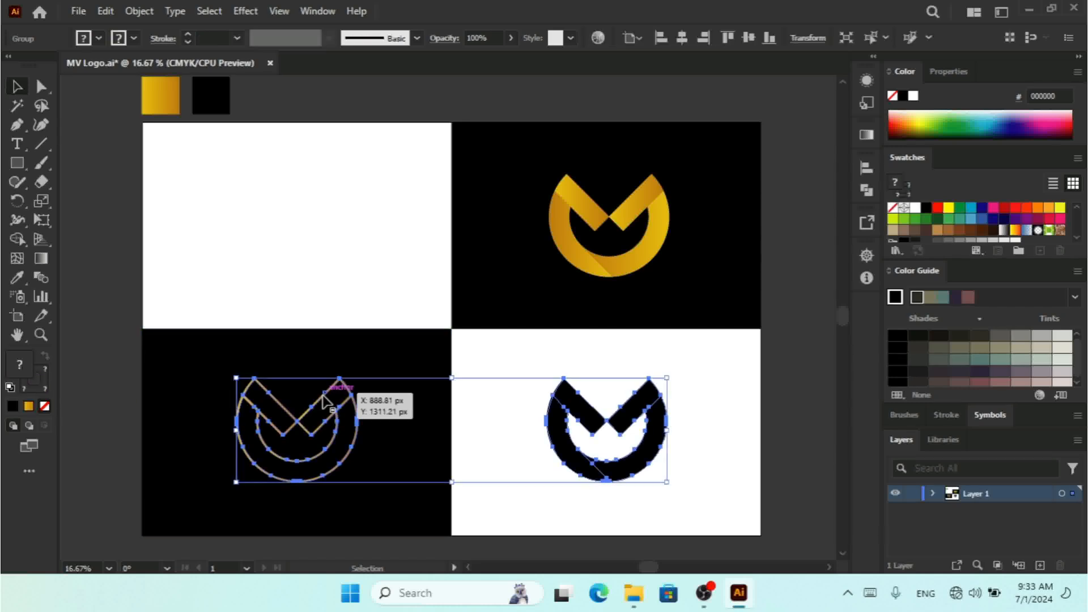
right_click(324, 401)
click(350, 221)
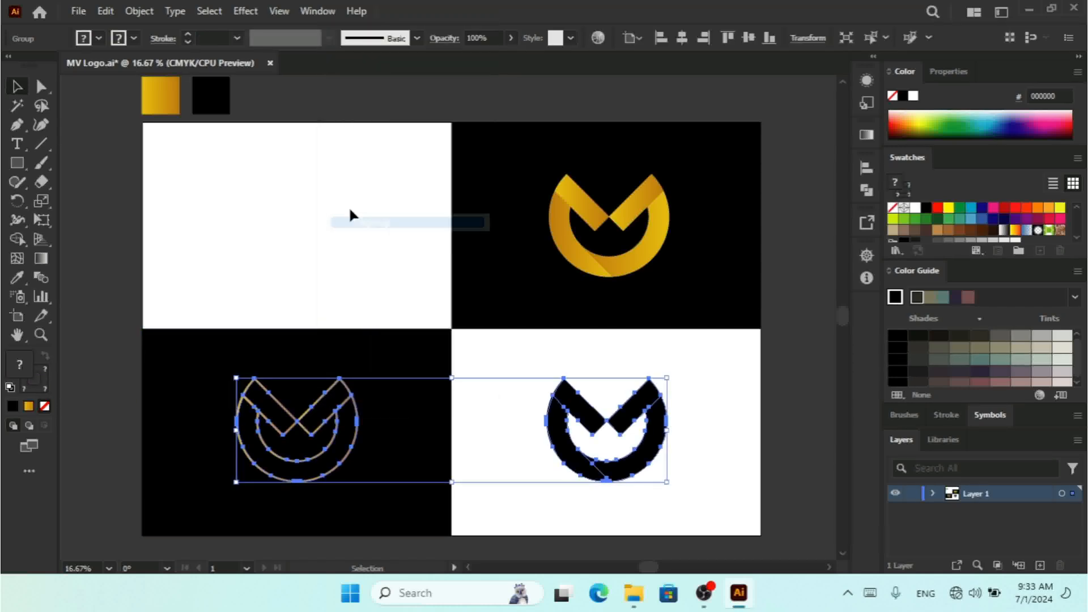
click(332, 374)
click(322, 398)
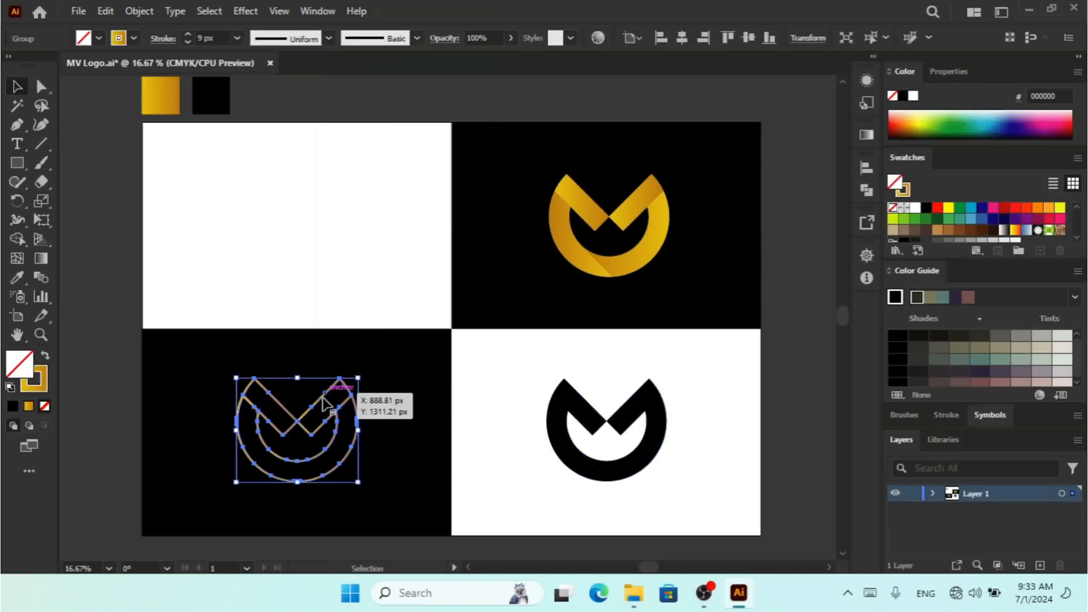
drag(322, 400, 321, 193)
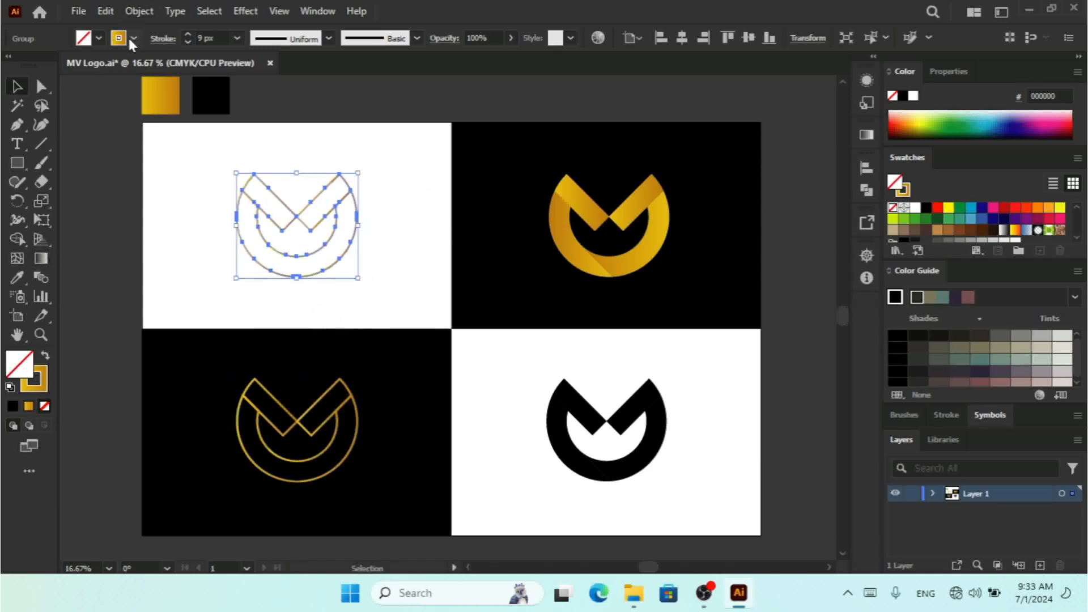
click(129, 37)
click(44, 64)
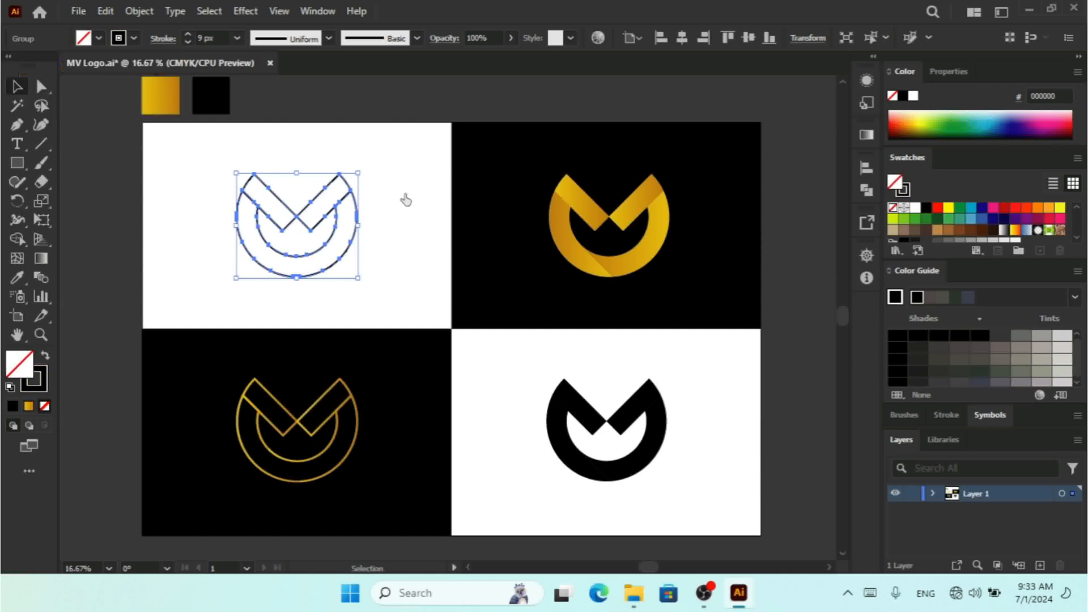
Step: Select the top-left outline logo and the top-right gold logo and align them to a common vertical center
click(404, 169)
click(287, 277)
shift+click(637, 218)
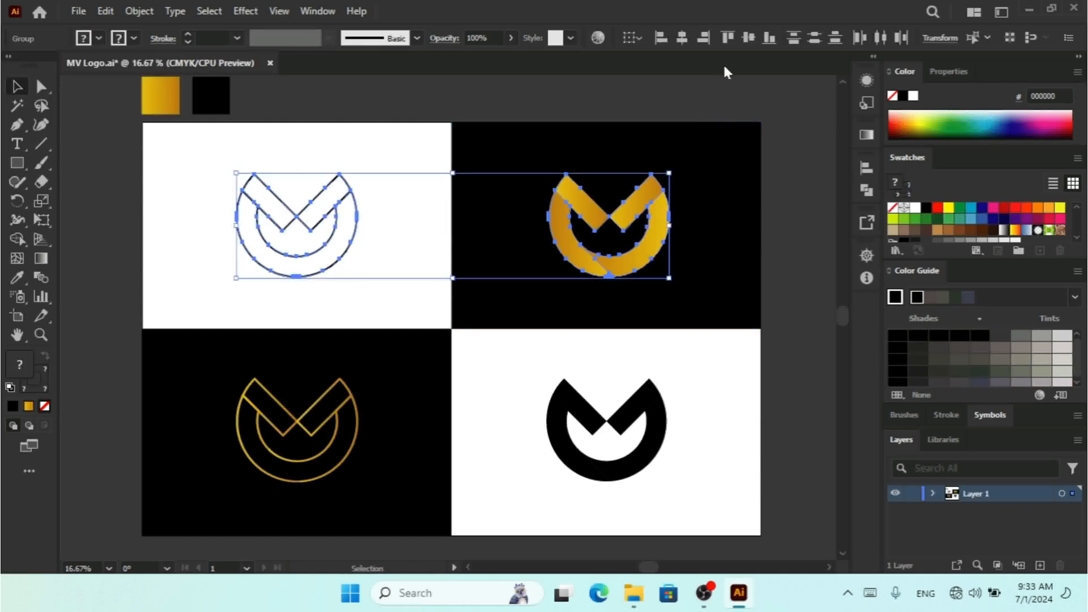
click(749, 38)
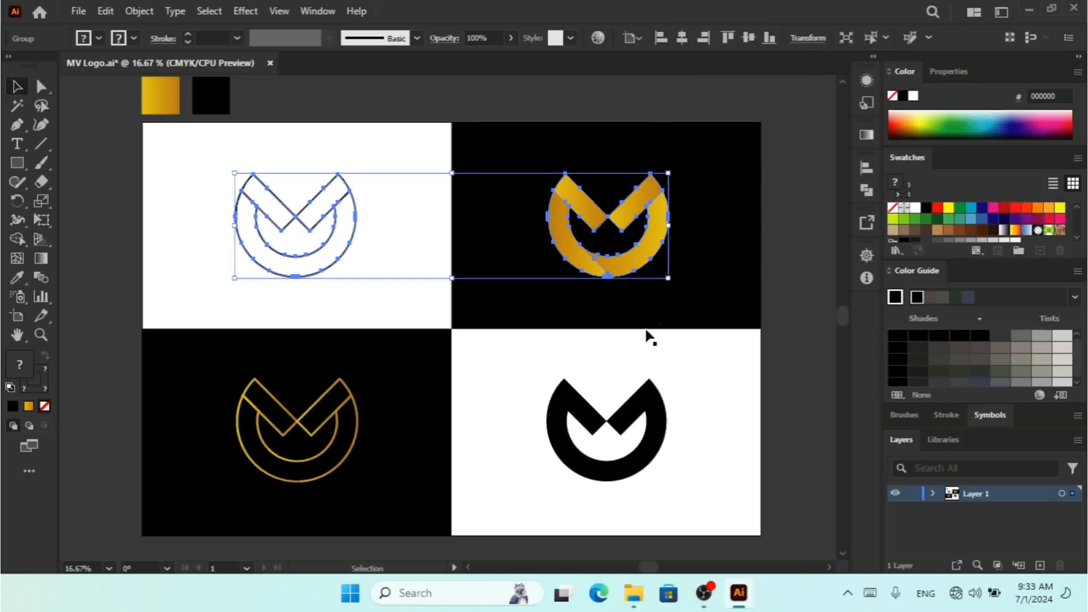
Step: Select the bottom-right black logo and bottom-left outline logo and align them to a common vertical center
click(621, 425)
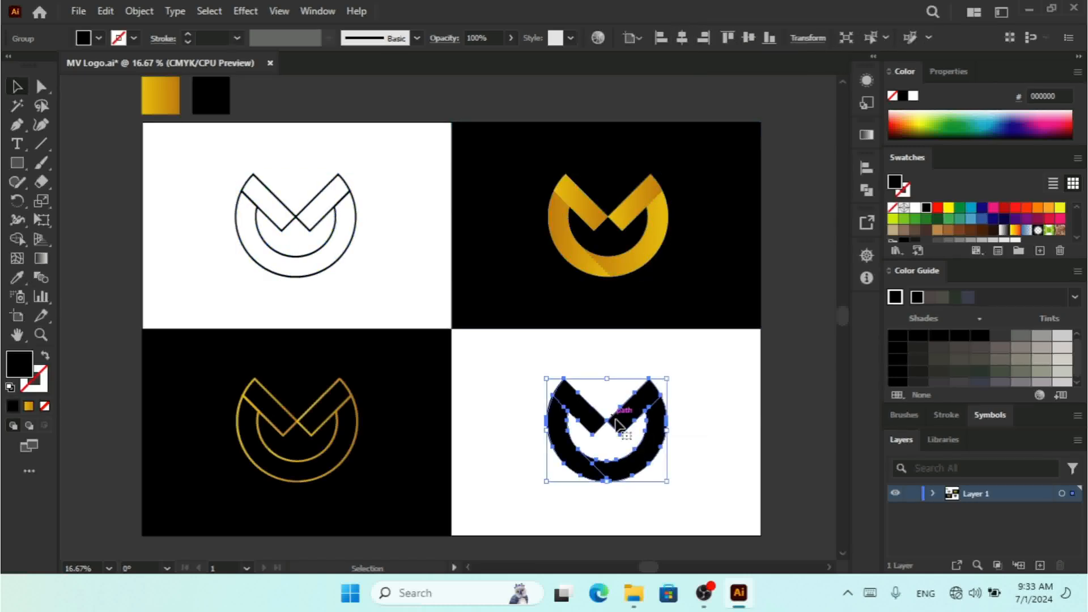
shift+click(306, 429)
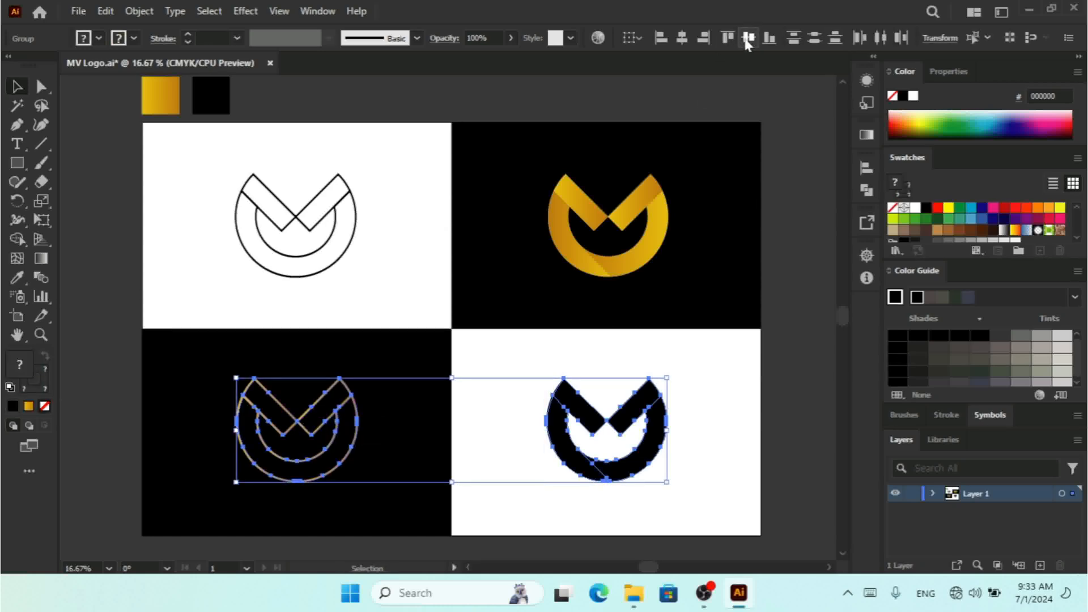
click(748, 39)
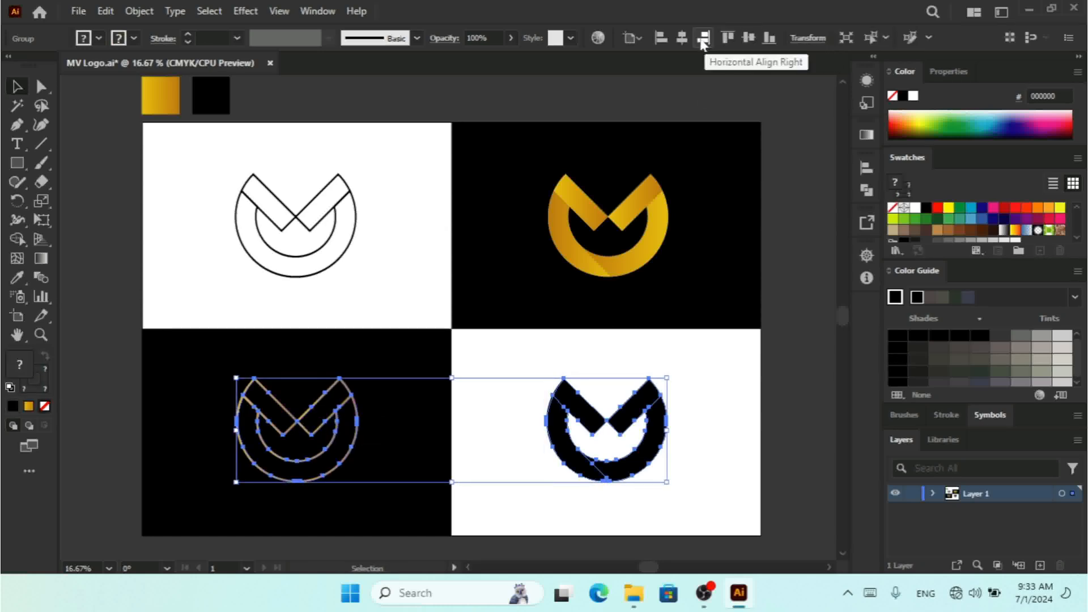
click(804, 286)
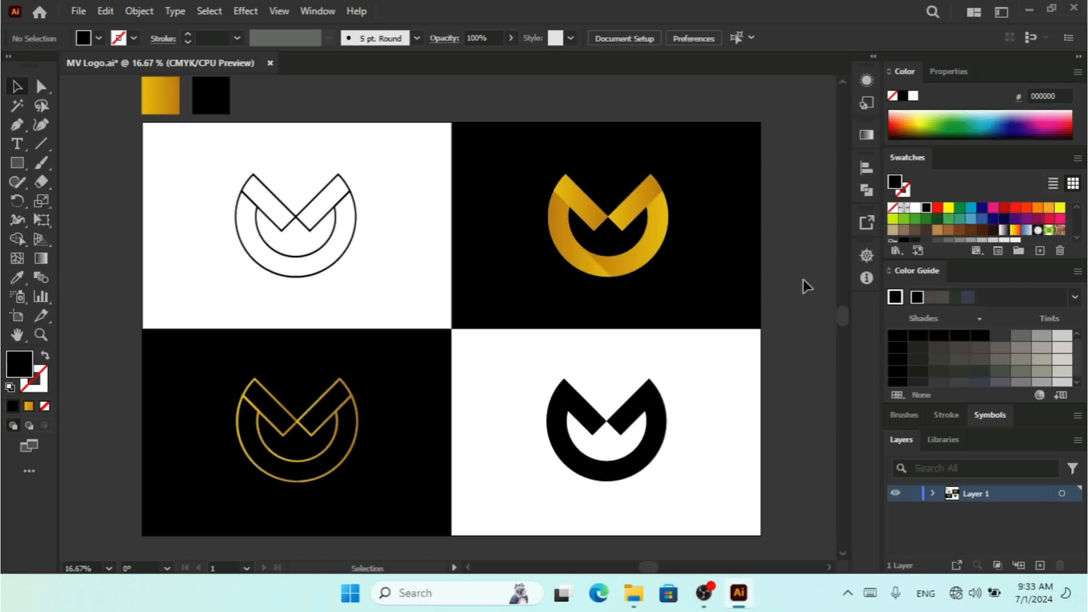
key(ctrl+minus)
key(ctrl+minus)
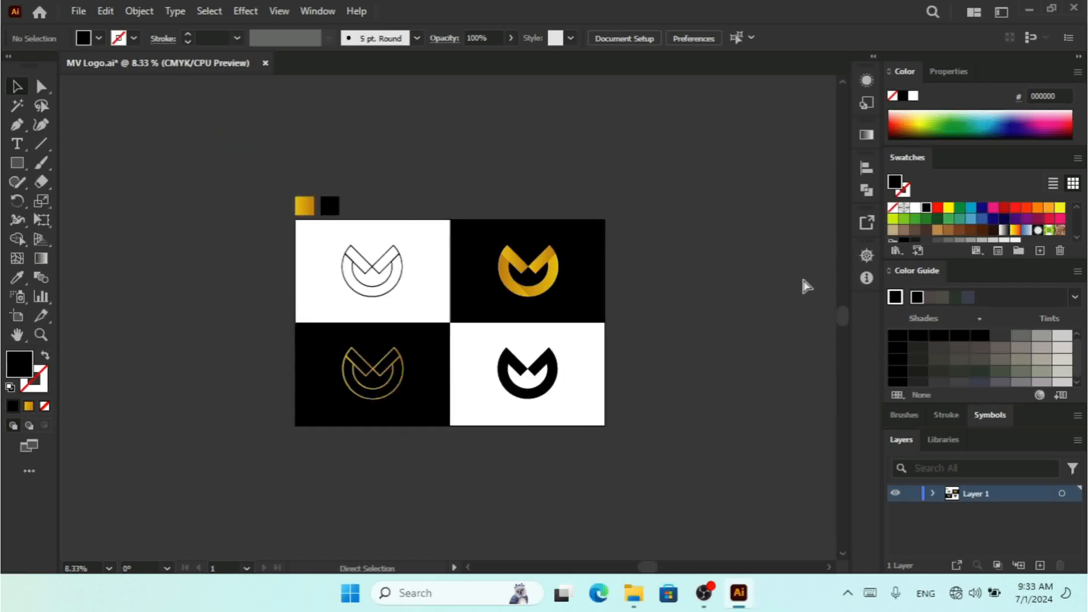
key(ctrl+equal)
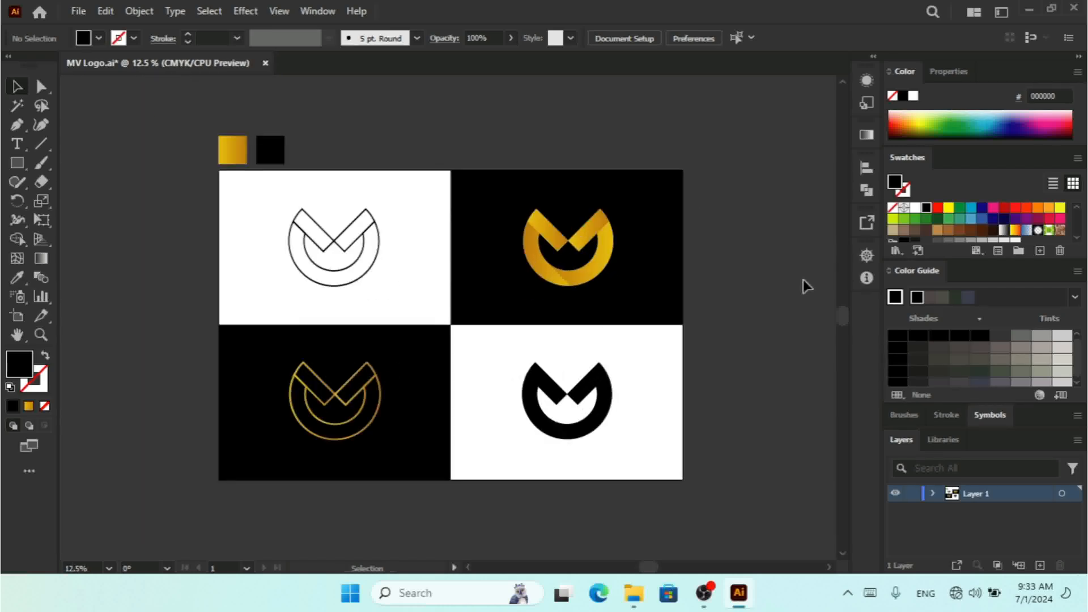